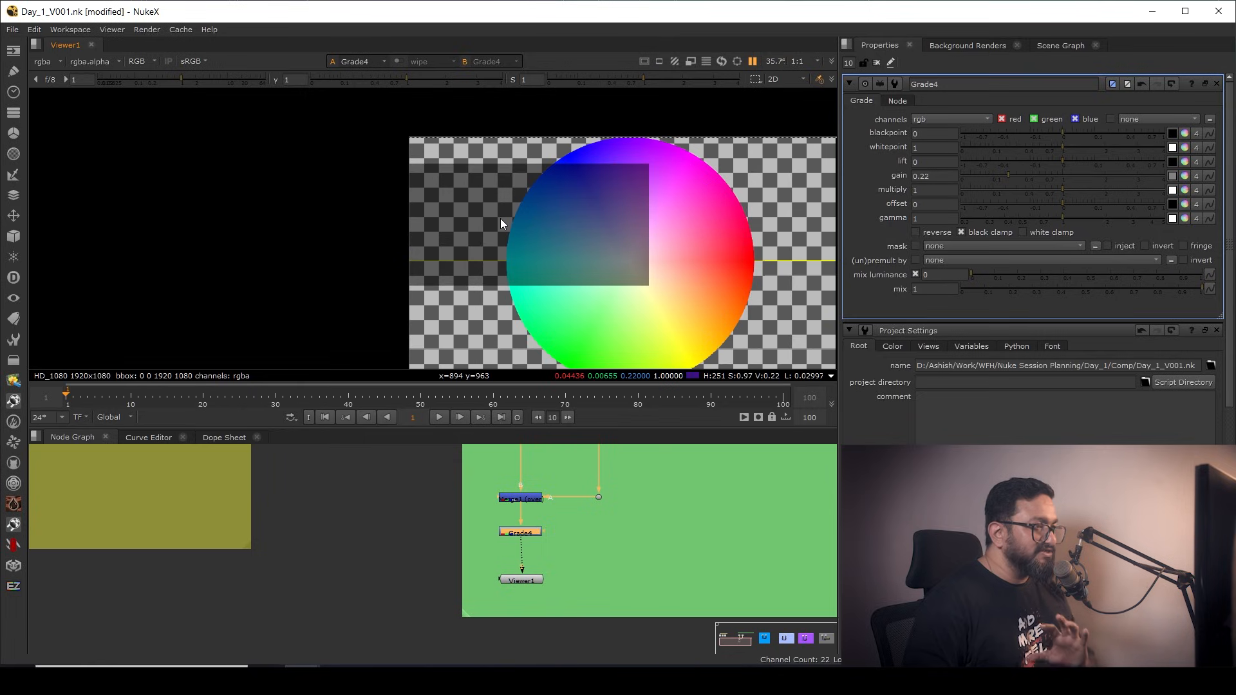
- Resume updates in the paused viewer and inspect the current Grade4 result on the colour wheel
left_click_drag(640, 289, 576, 243)
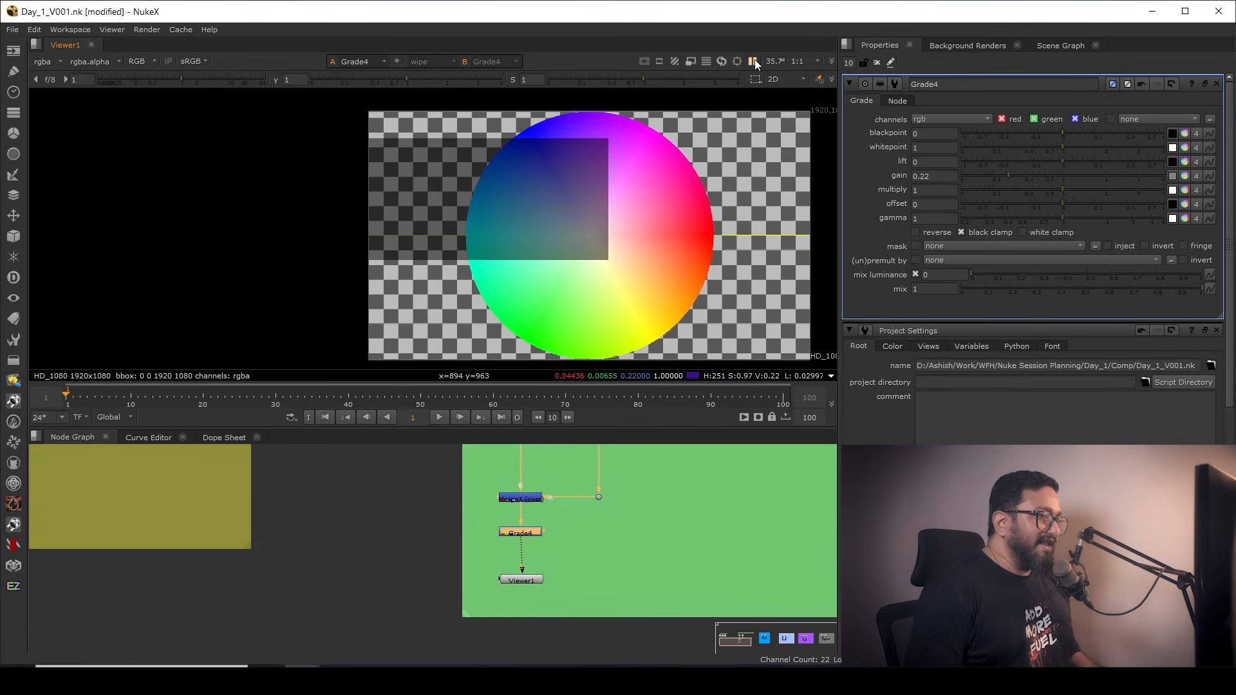
left_click(753, 61)
scroll(492, 220, "up", 6)
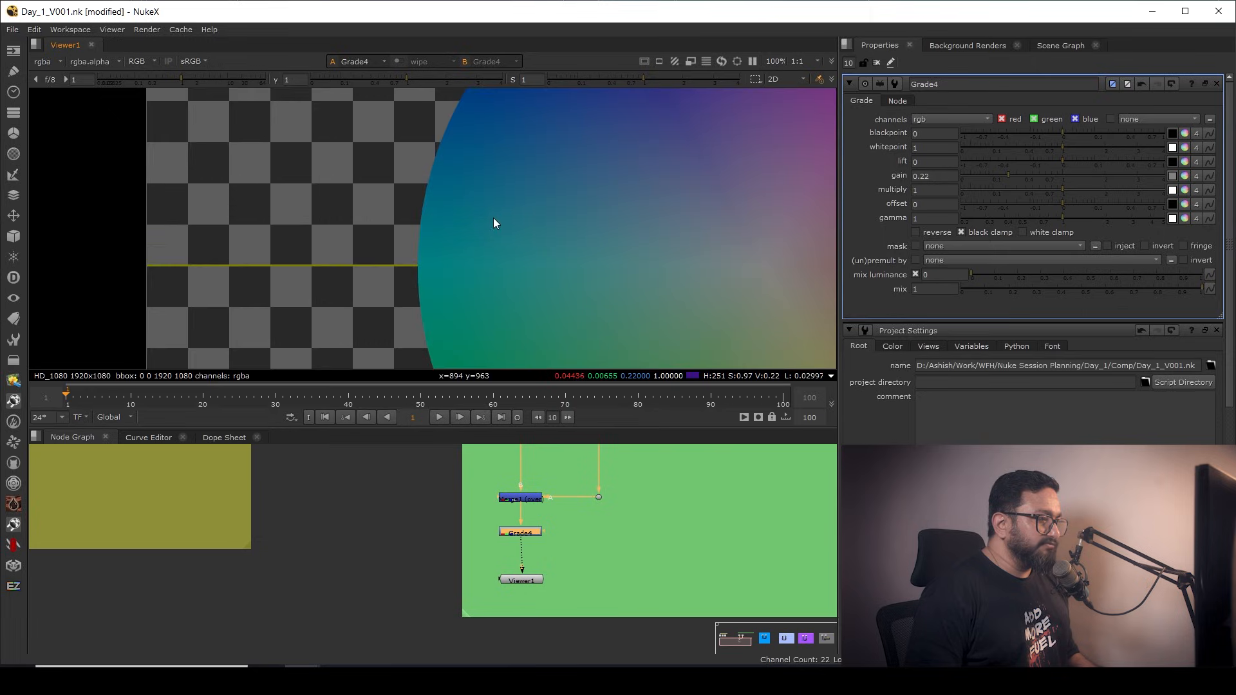
- Enable full-frame processing in the viewer and raise the Grade4 gain to 2.7
left_click(706, 61)
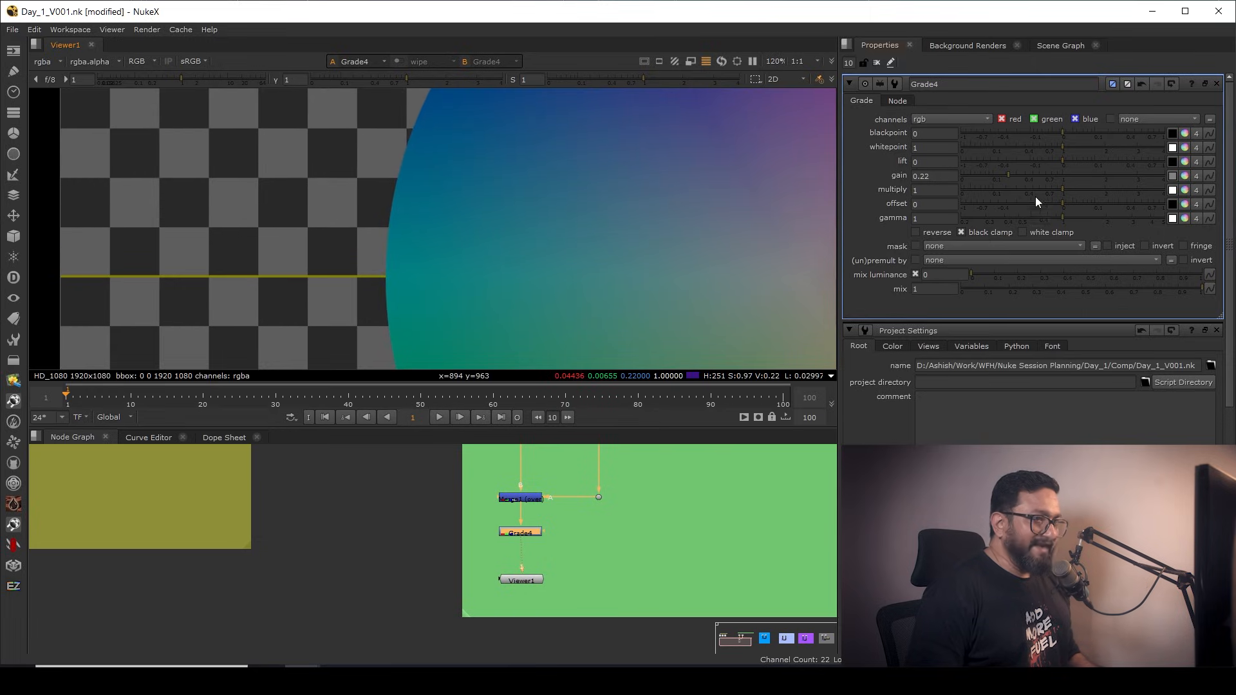
left_click_drag(1011, 173, 1129, 179)
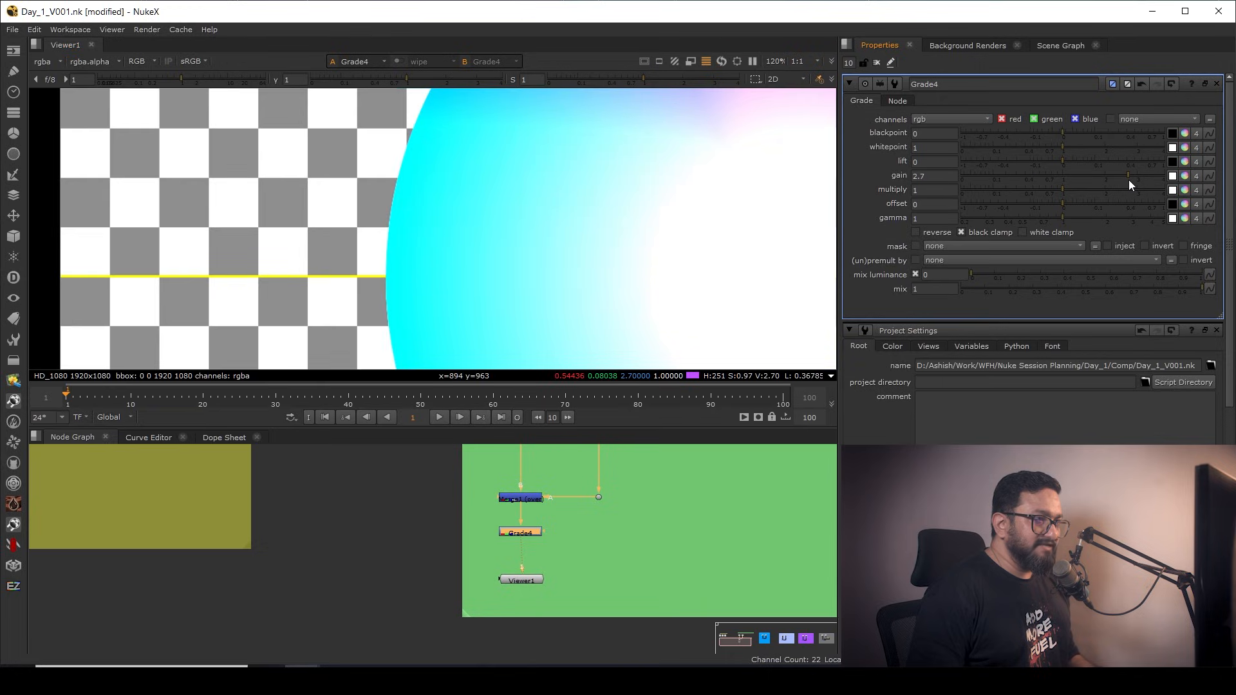
- Pause the viewer's updates and force a manual refresh of the colour wheel image
left_click(754, 61)
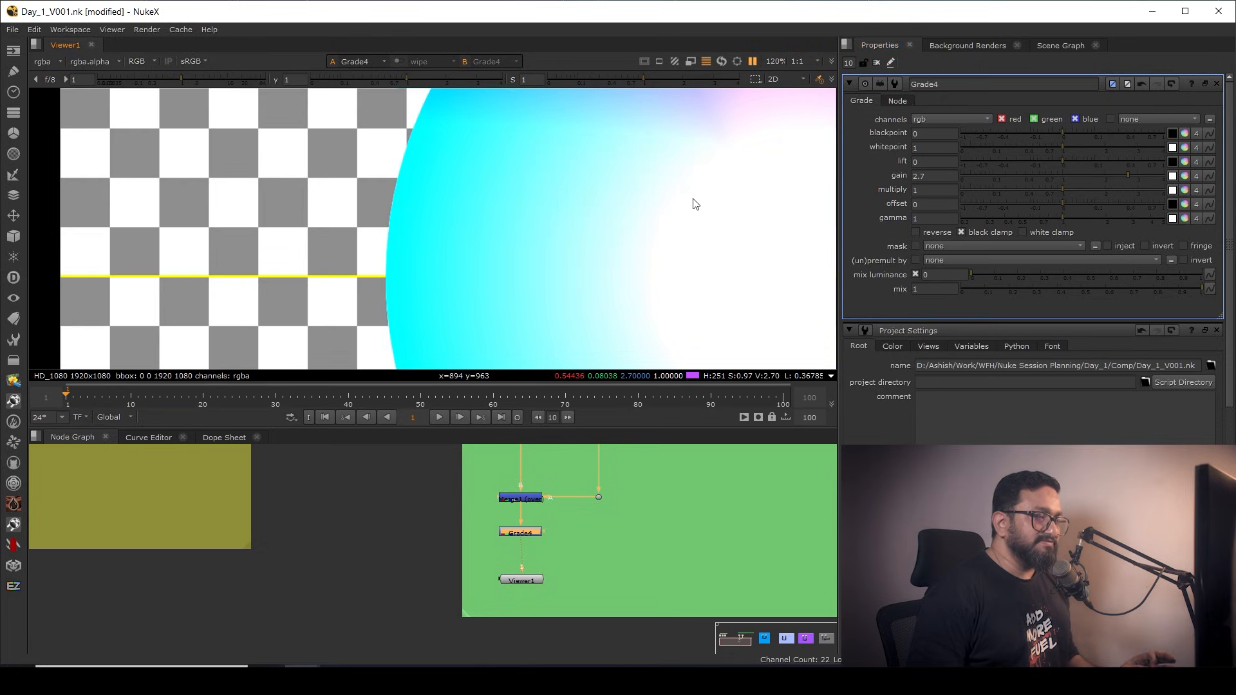
scroll(694, 204, "down", 8)
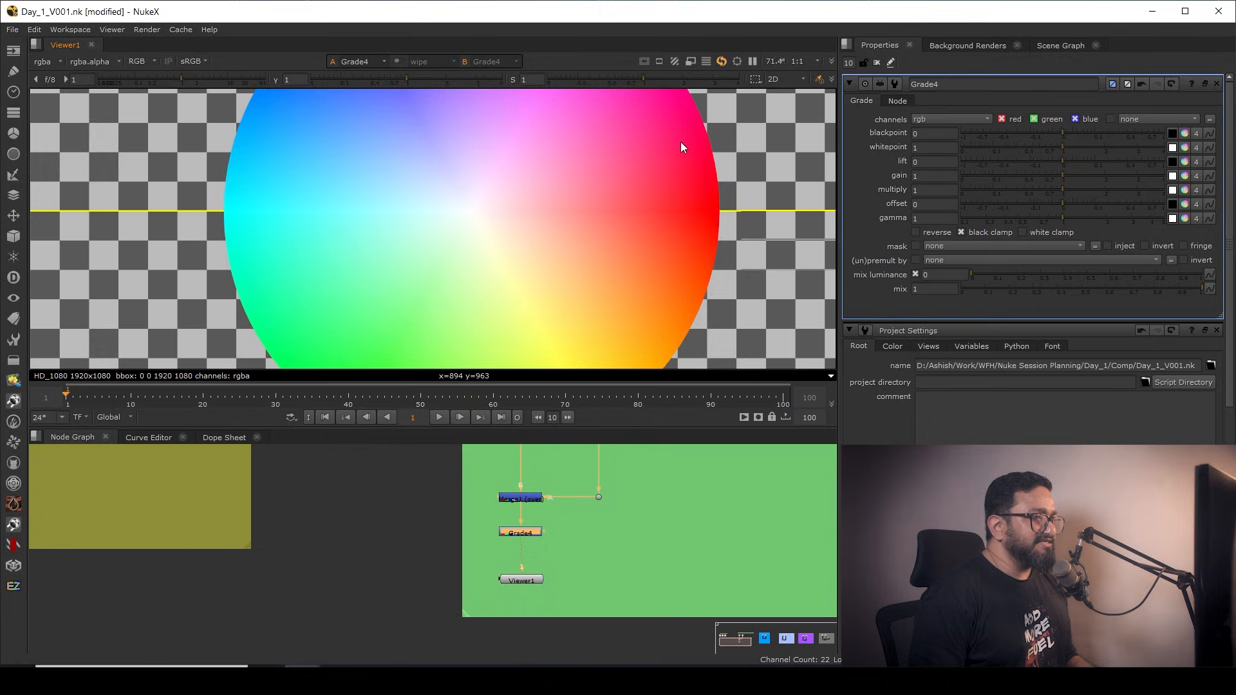
scroll(631, 229, "down", 4)
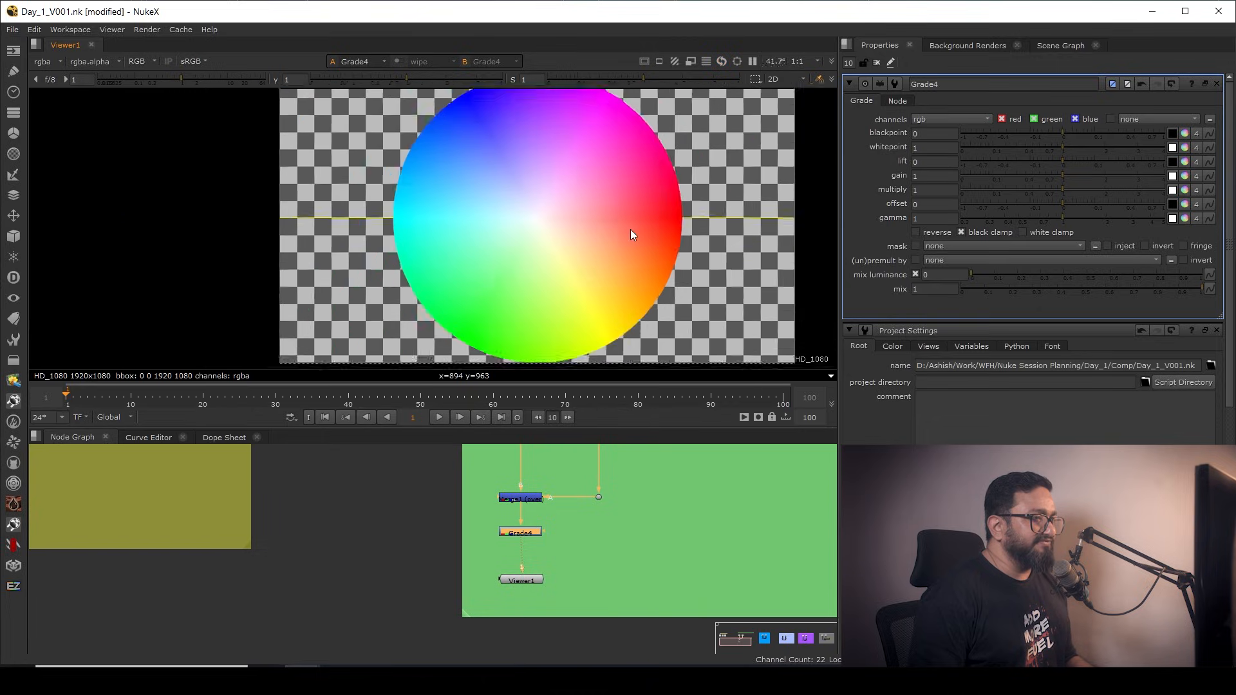
scroll(639, 241, "up", 2)
left_click_drag(577, 244, 568, 286)
left_click(720, 65)
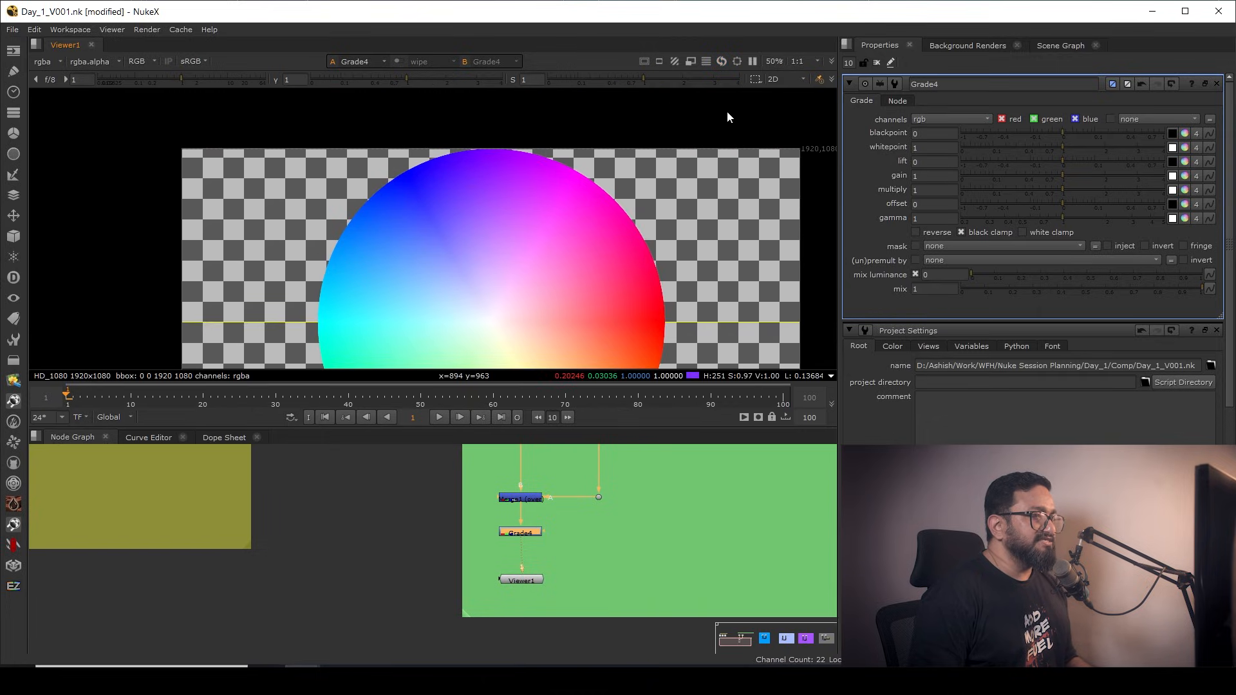
- Turn on the viewer's region of interest and move it over the left-centre area of the colour wheel
scroll(599, 223, "down", 3)
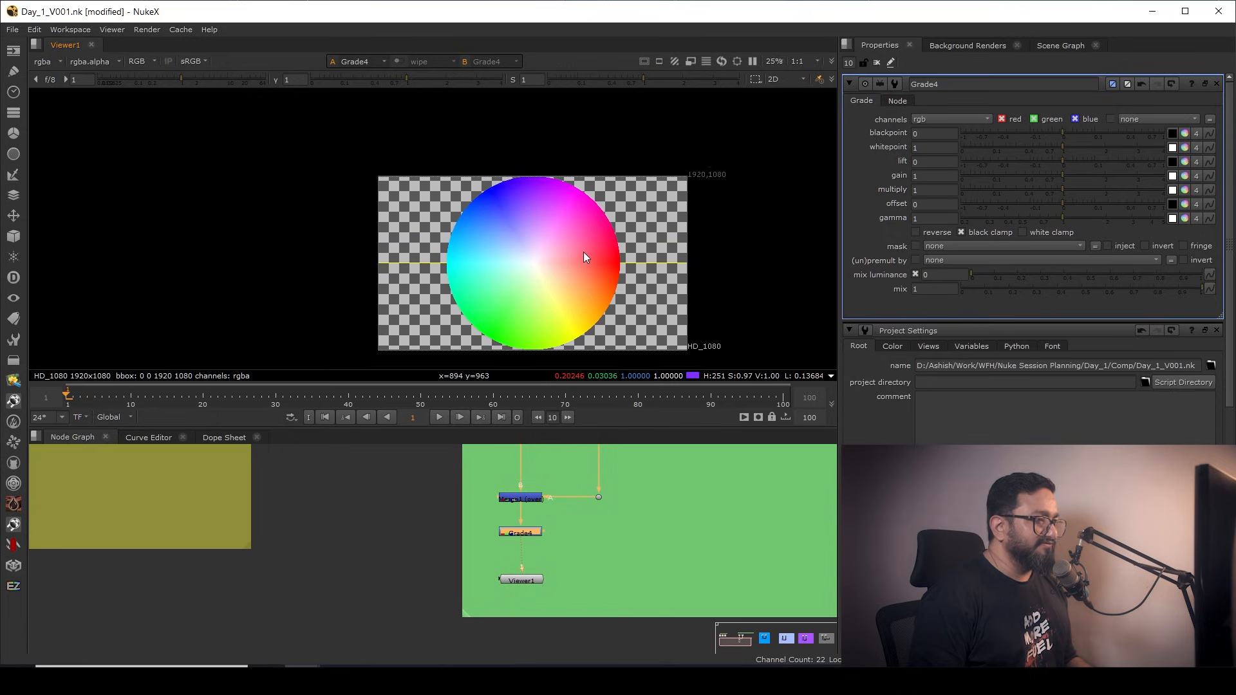
left_click(736, 63)
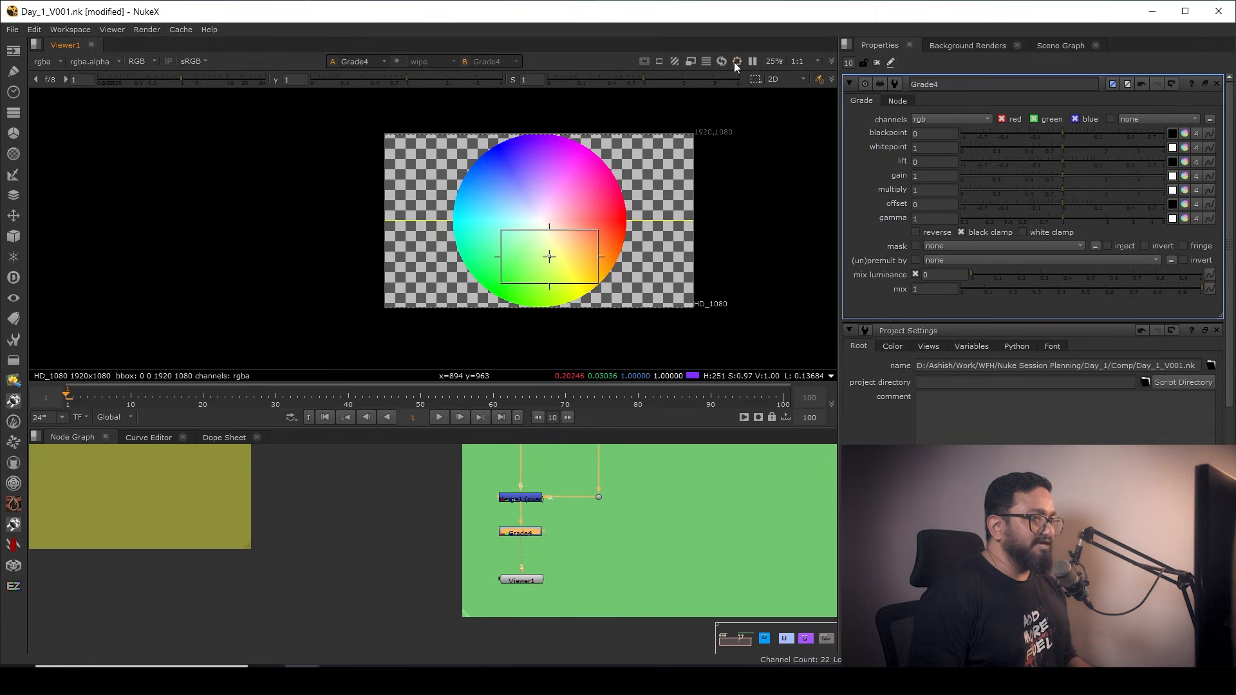
left_click_drag(539, 269, 513, 215)
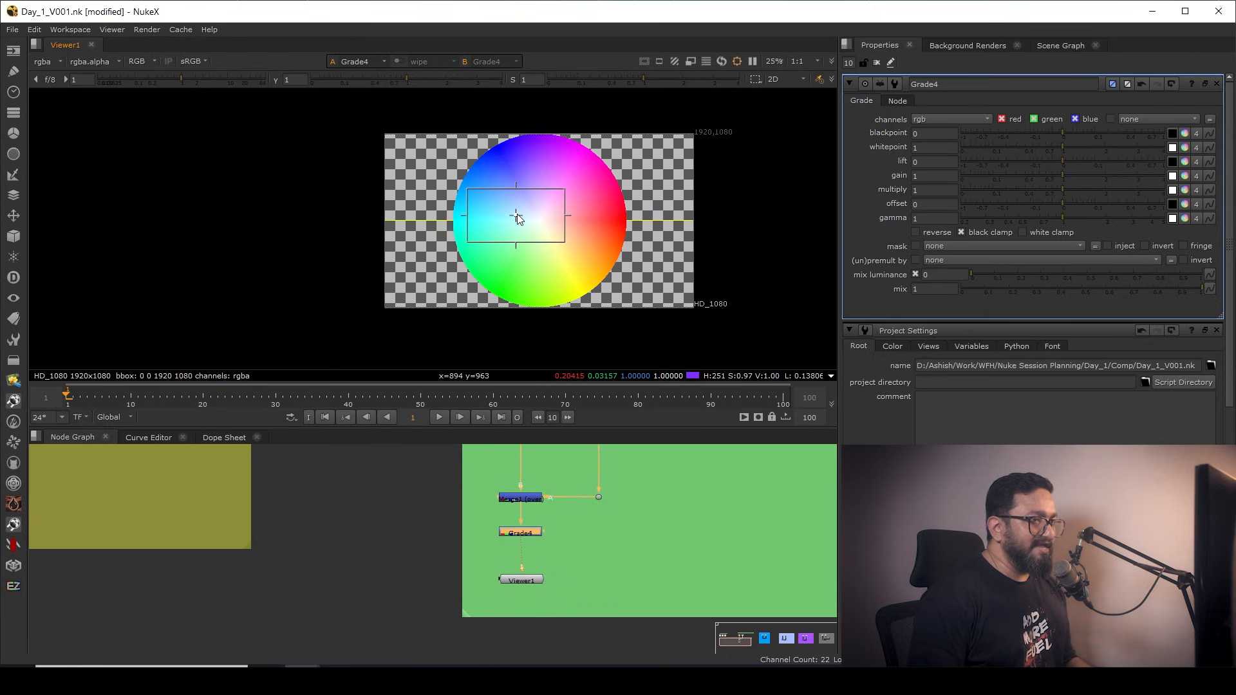
- Try Grade4 gain values of 2.55 and 0.26 inside the region of interest, and turn the region off
left_click_drag(1060, 176, 1122, 184)
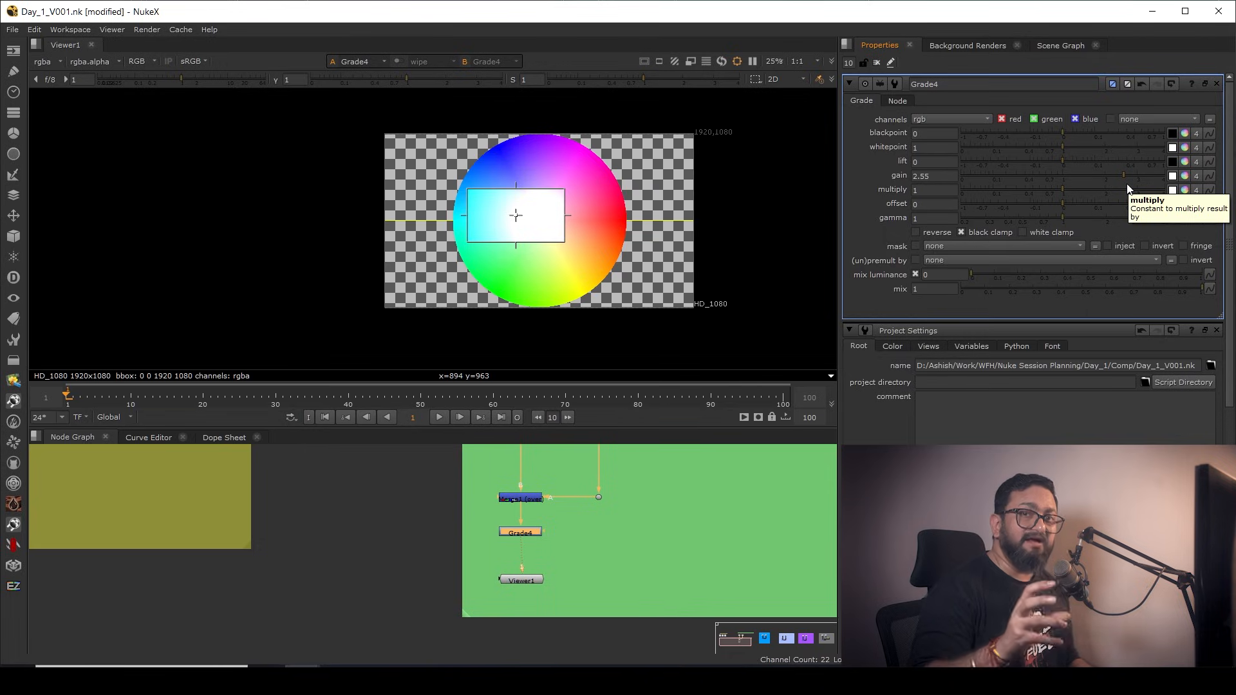
left_click_drag(1120, 179, 1015, 179)
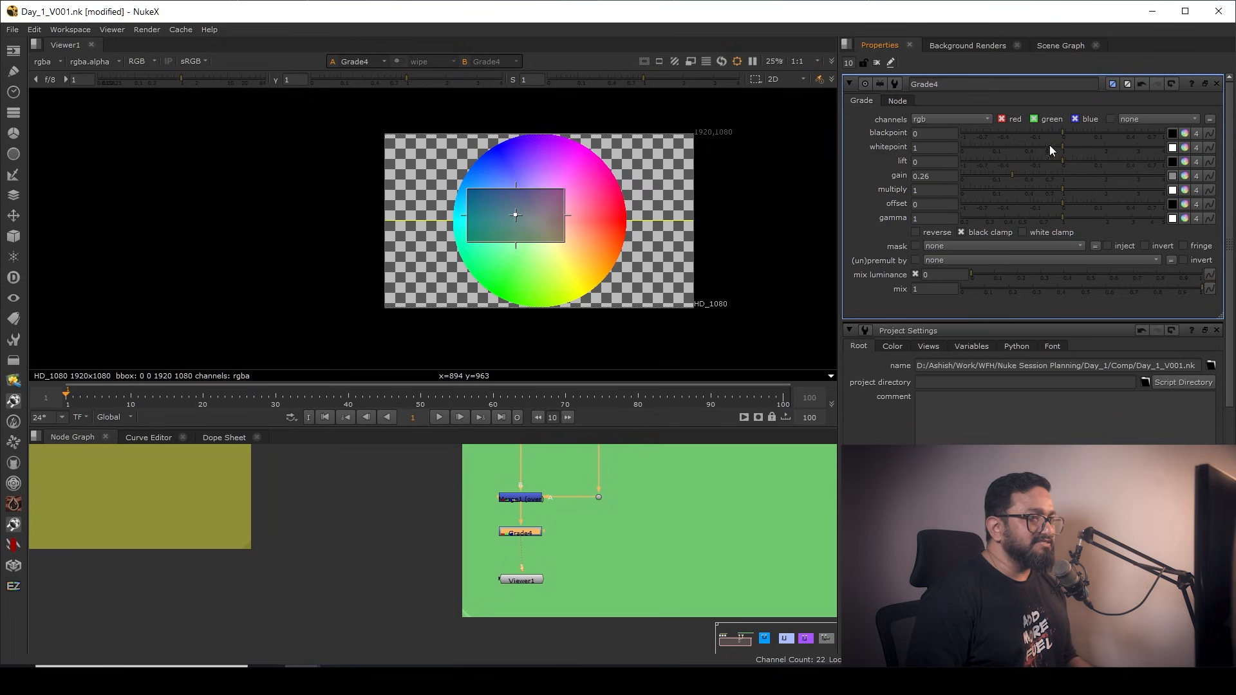
left_click(738, 61)
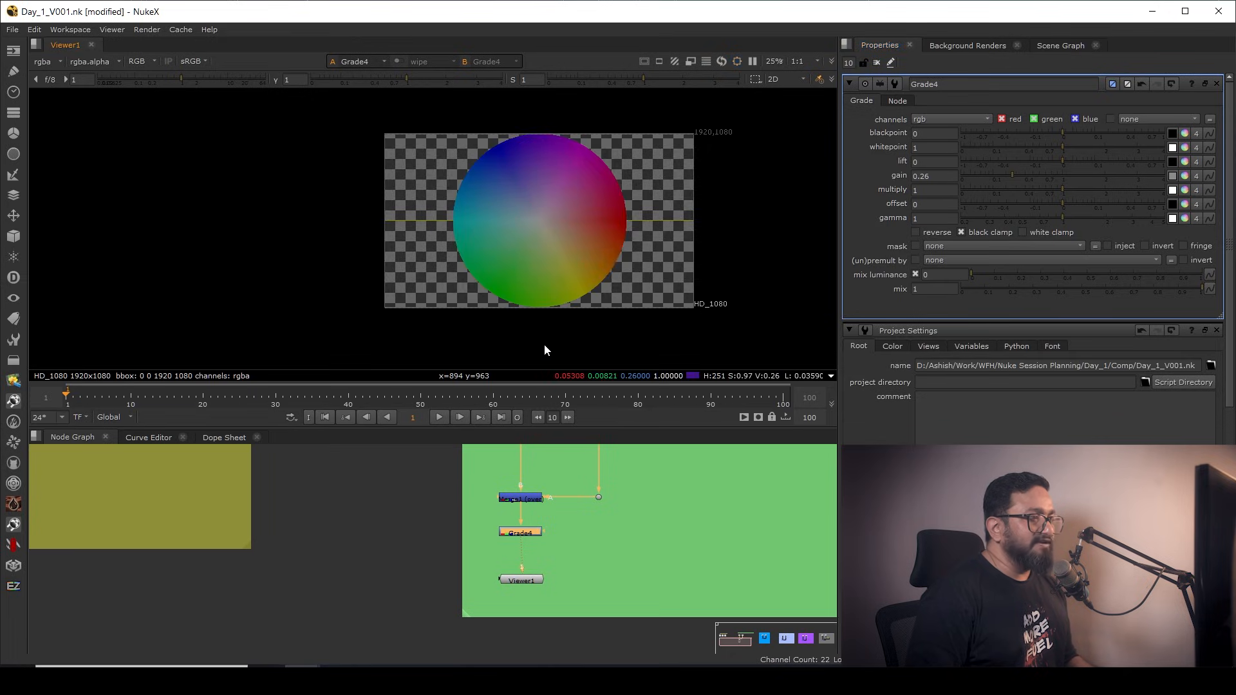
- Pause the viewer, set blackpoint 0.17, whitepoint 0.46, lift -0.37, gain 0.78, multiply 0.22, offset 0.075 and gamma 0.56, and resume updates
left_click_drag(534, 253, 491, 265)
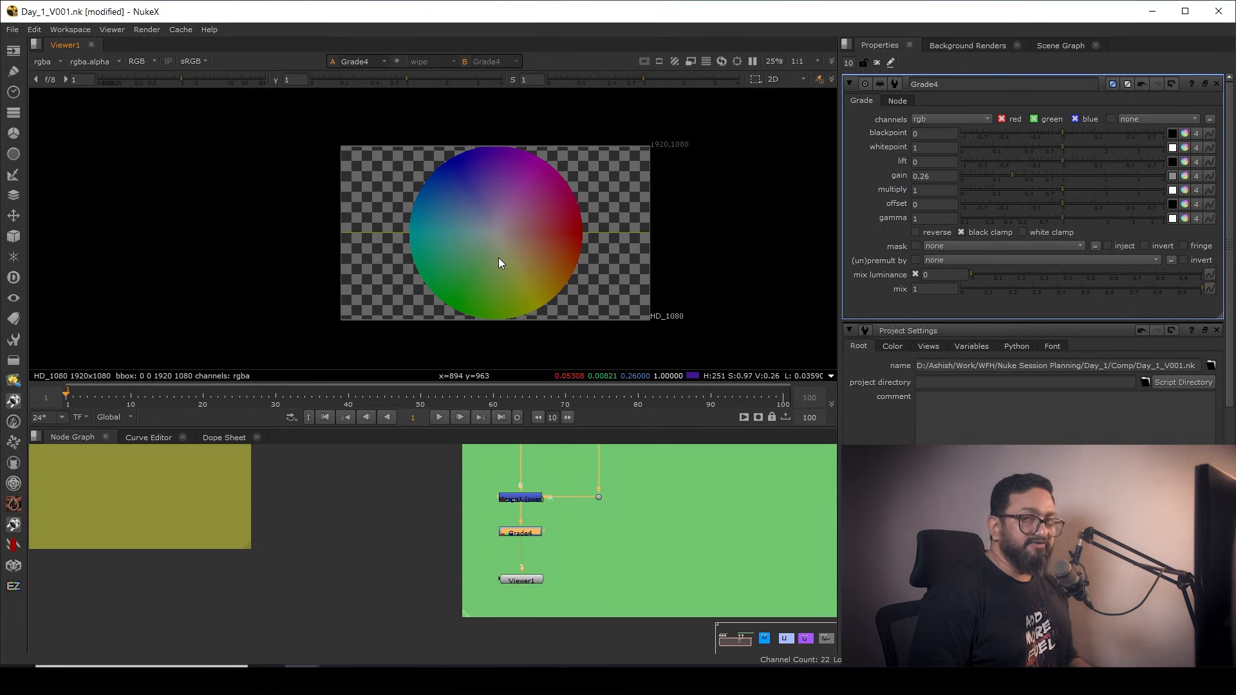
left_click(752, 62)
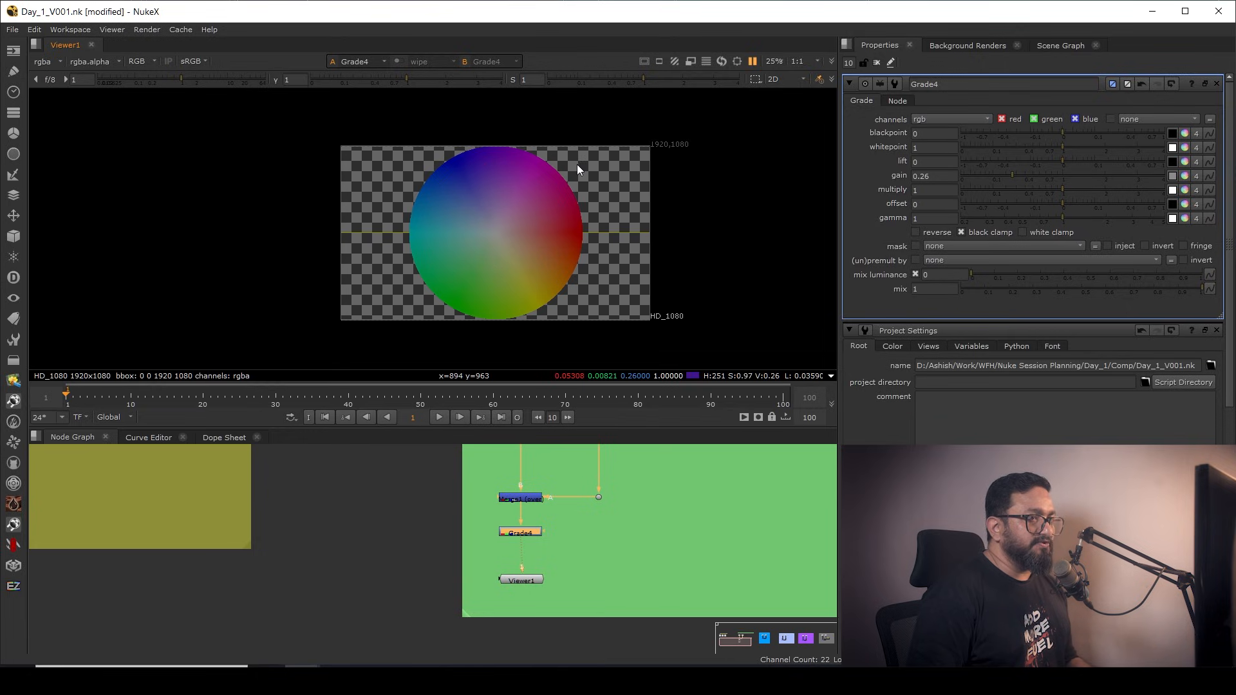
left_click_drag(1012, 176, 1056, 172)
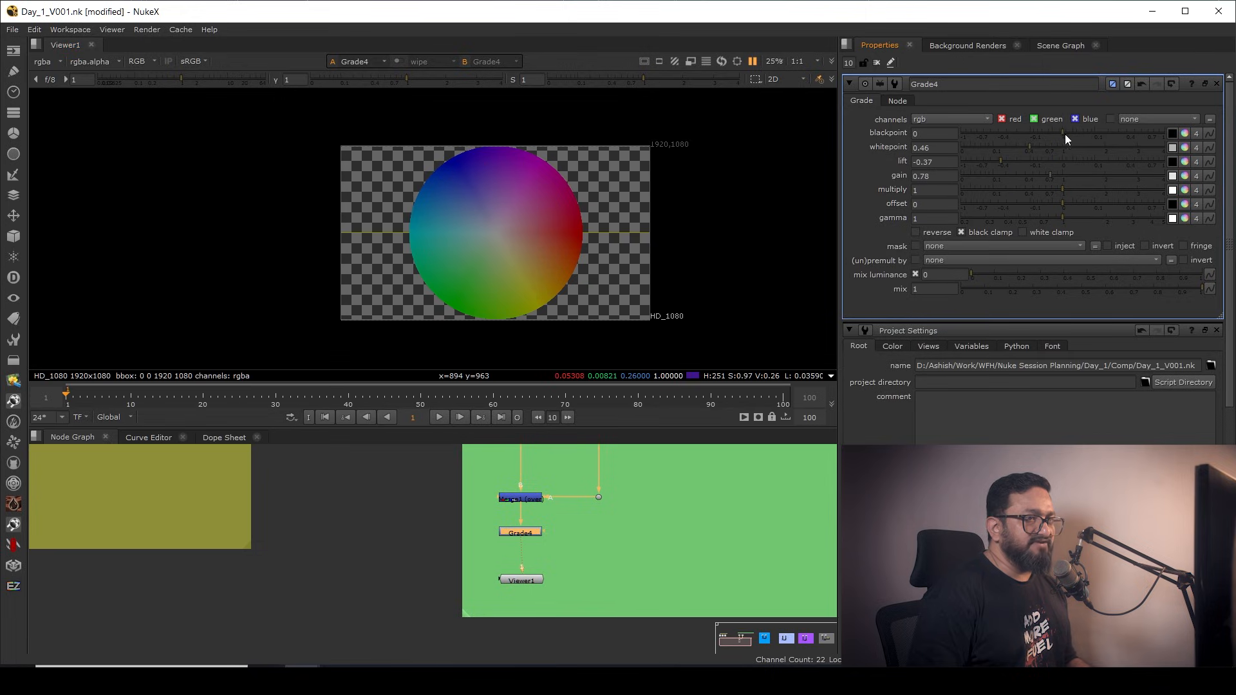
left_click(752, 61)
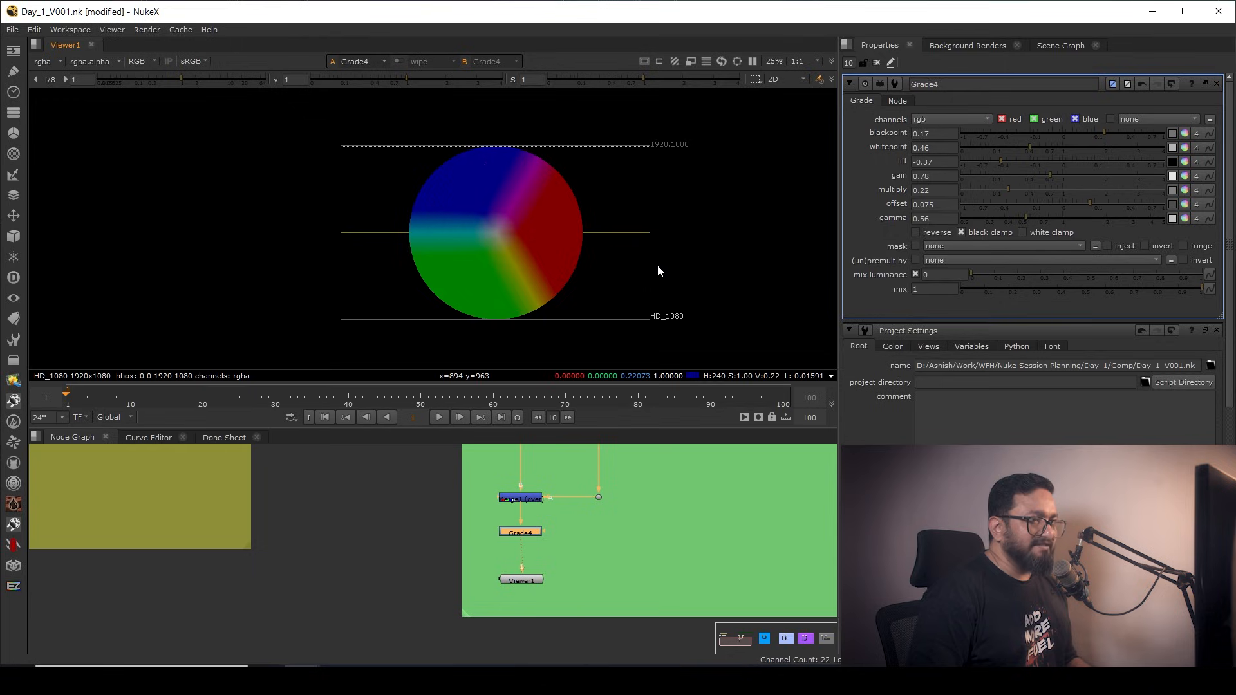
- Reset Grade4 to its defaults: blackpoint, lift and offset 0; whitepoint, gain, multiply and gamma 1
left_click(1074, 134, "ctrl")
left_click(1068, 148, "ctrl")
left_click(1068, 162, "ctrl")
left_click(1068, 176, "ctrl")
left_click(1069, 190, "ctrl")
left_click(1071, 205, "ctrl")
left_click(1064, 219, "ctrl")
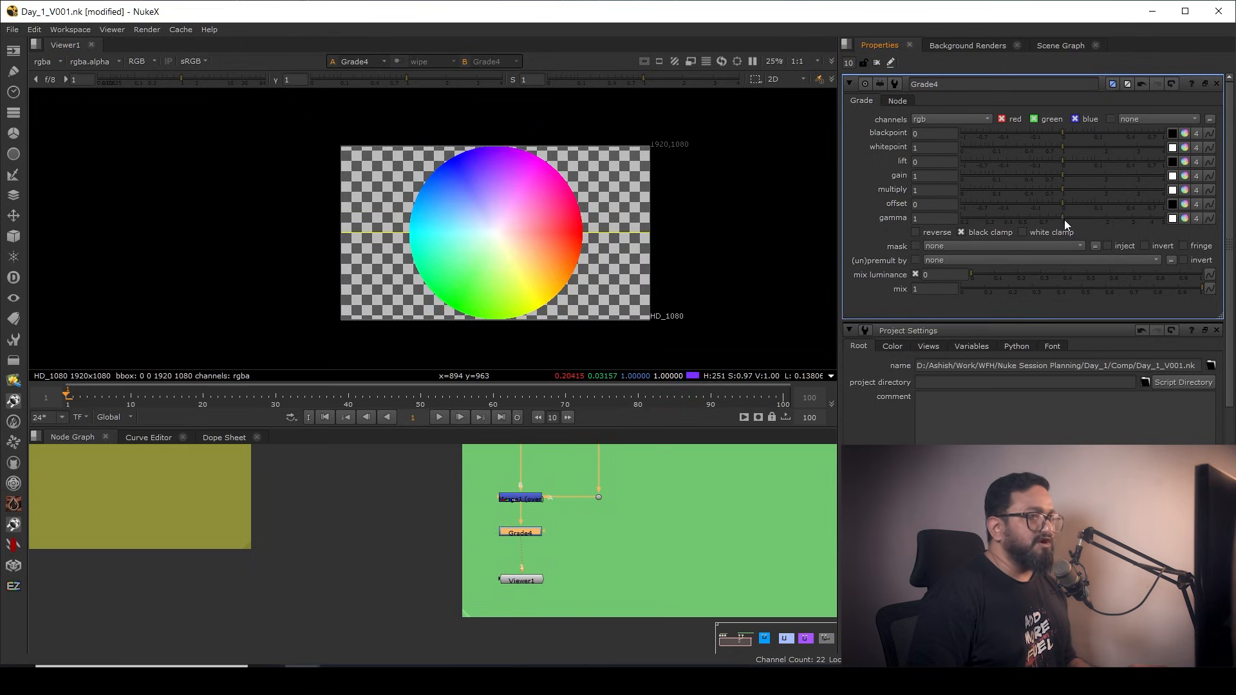
- Zoom the viewer to 400% and fit the whole image back into view
left_click(777, 61)
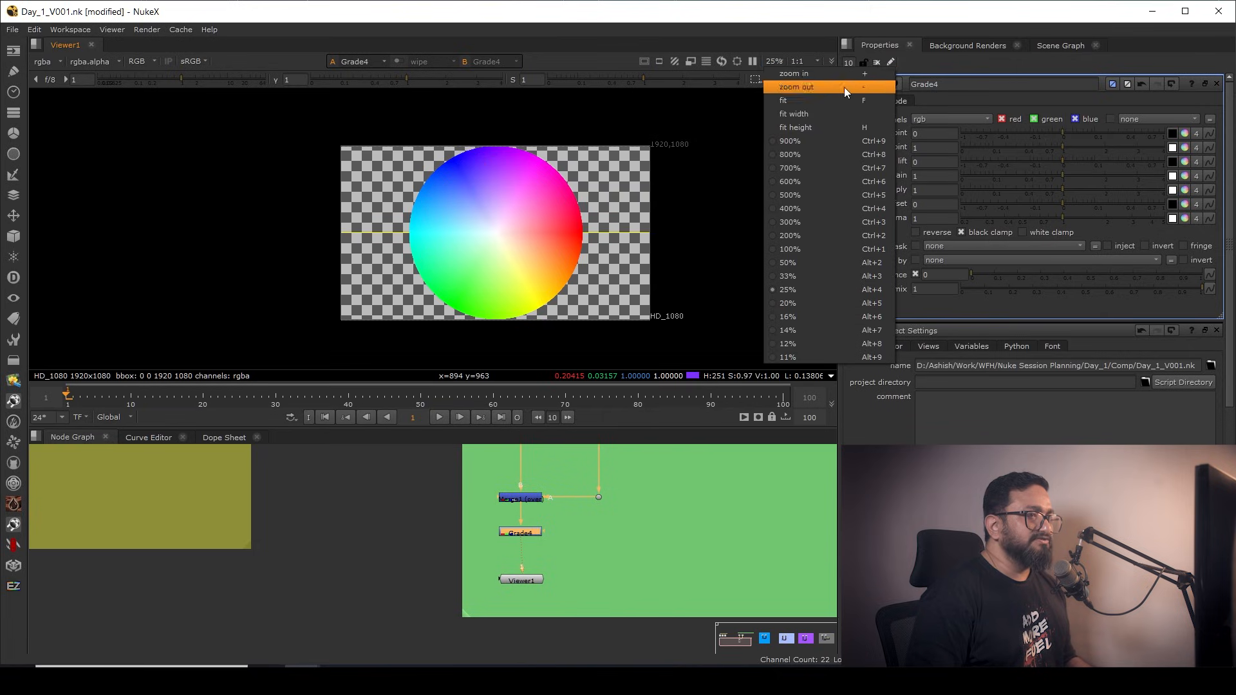
left_click(805, 207)
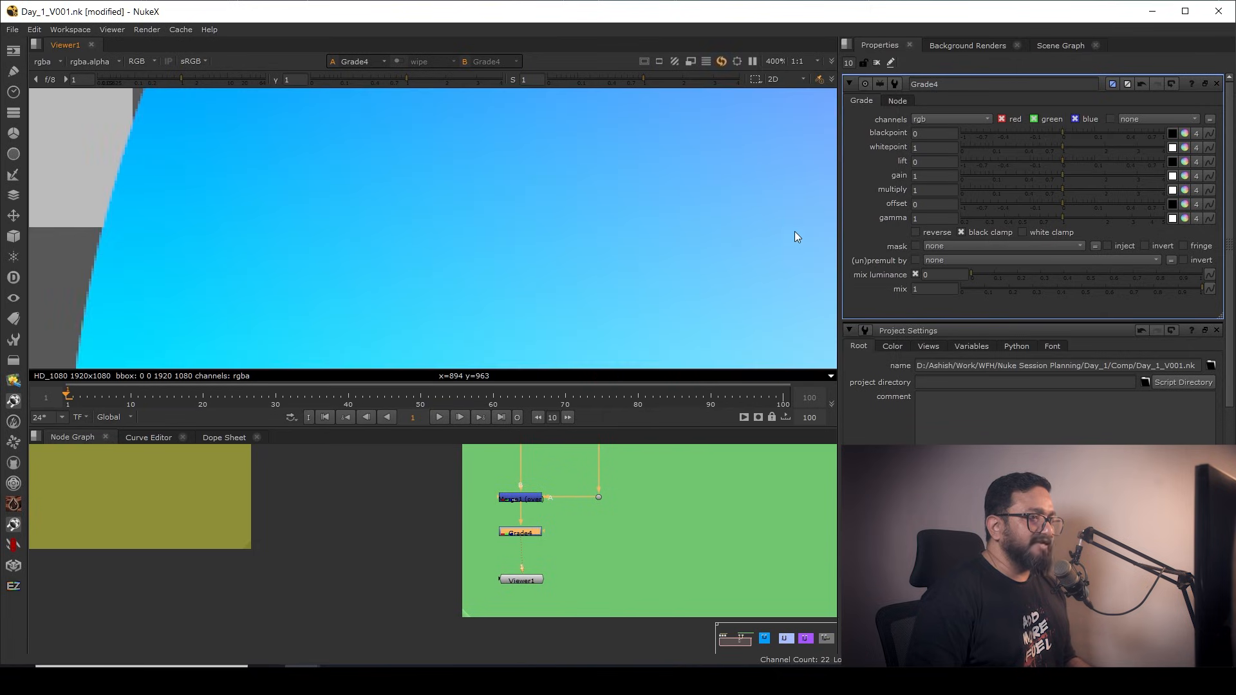
left_click(781, 63)
left_click(791, 100)
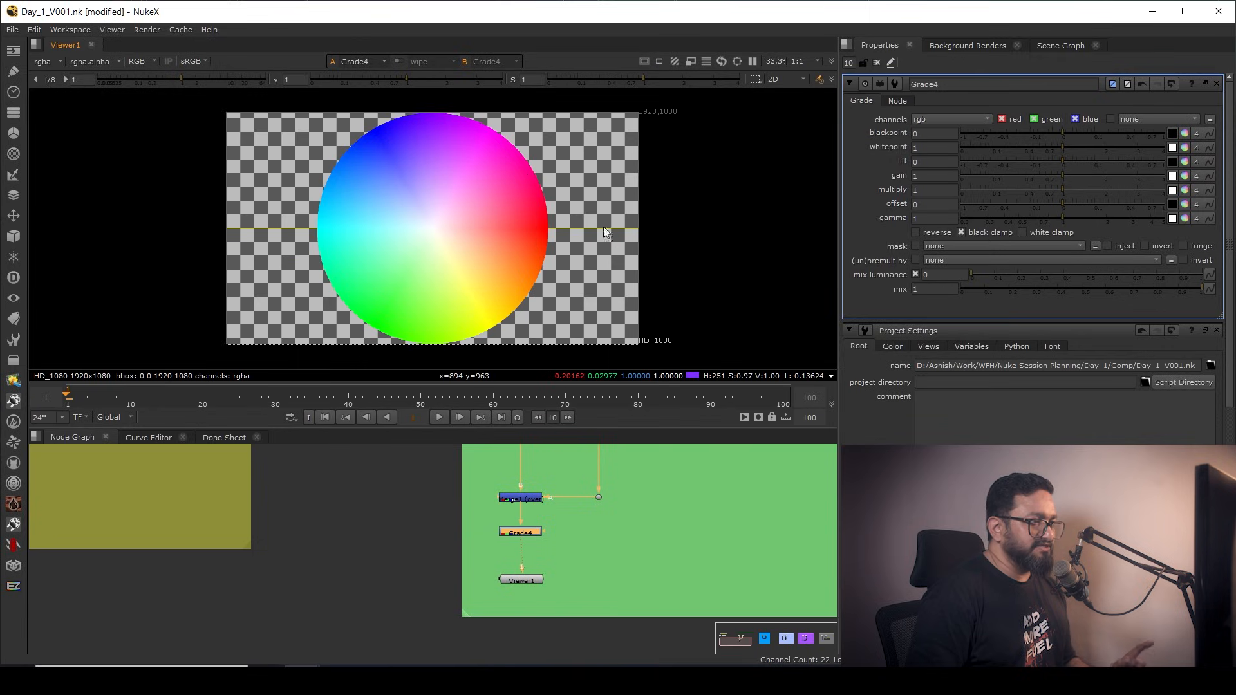
- Set the viewer's proxy downscale to 1:2 and then 1:8, comparing the pixelation along the wheel's red edge
left_click(816, 61)
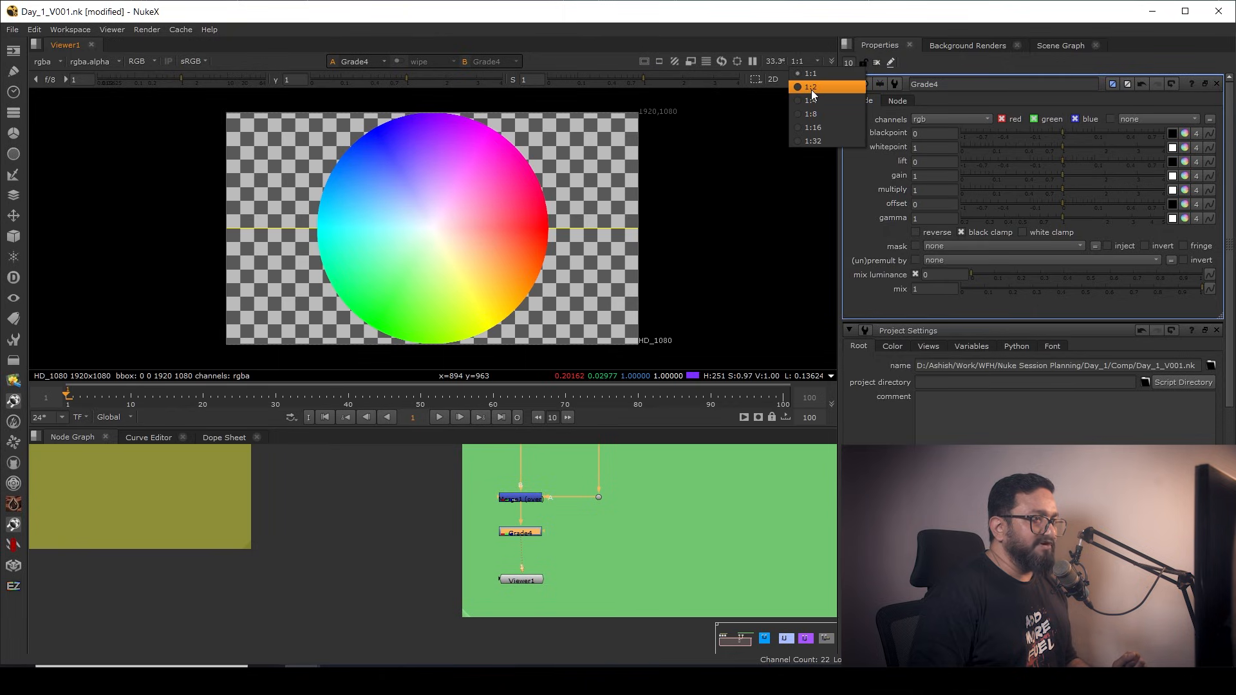
left_click(811, 90)
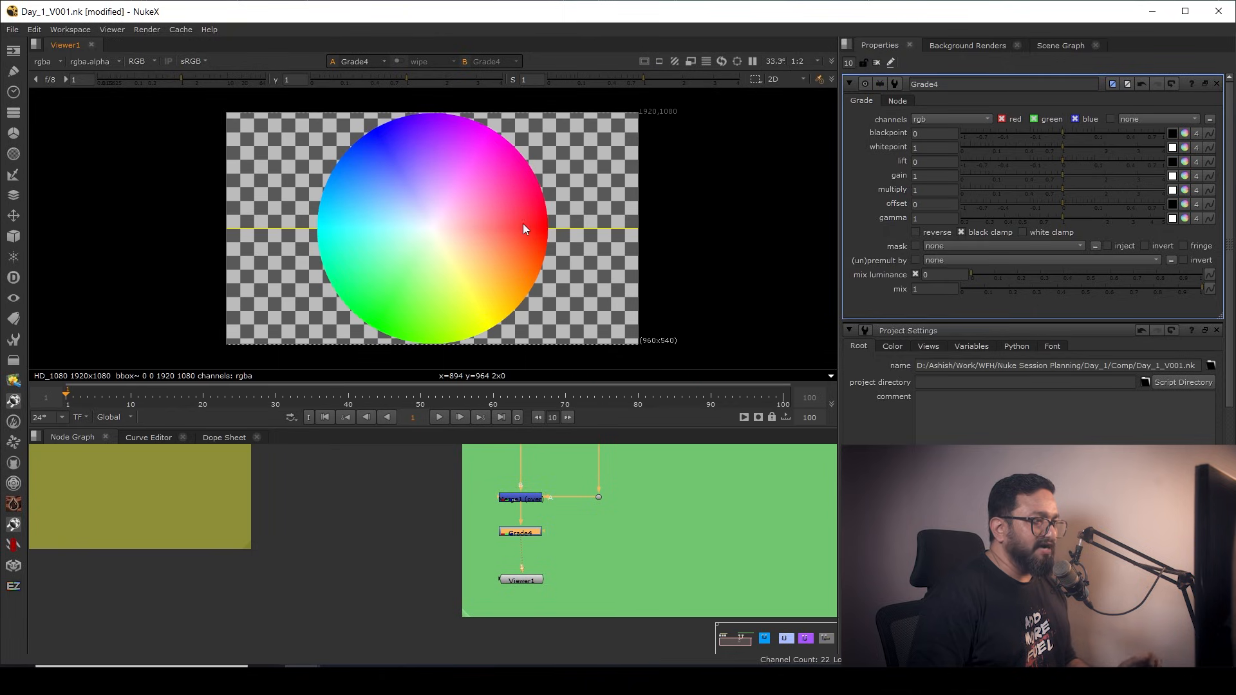
scroll(558, 201, "up", 10)
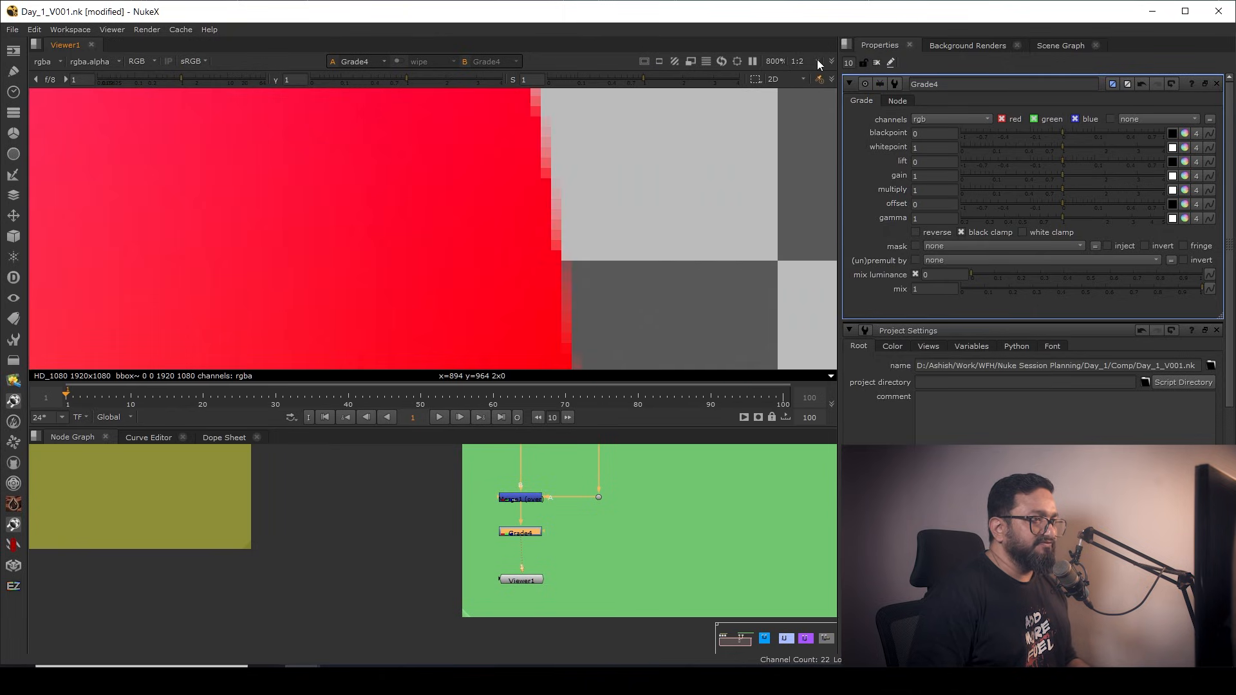
left_click(817, 59)
left_click(815, 116)
scroll(522, 182, "down", 4)
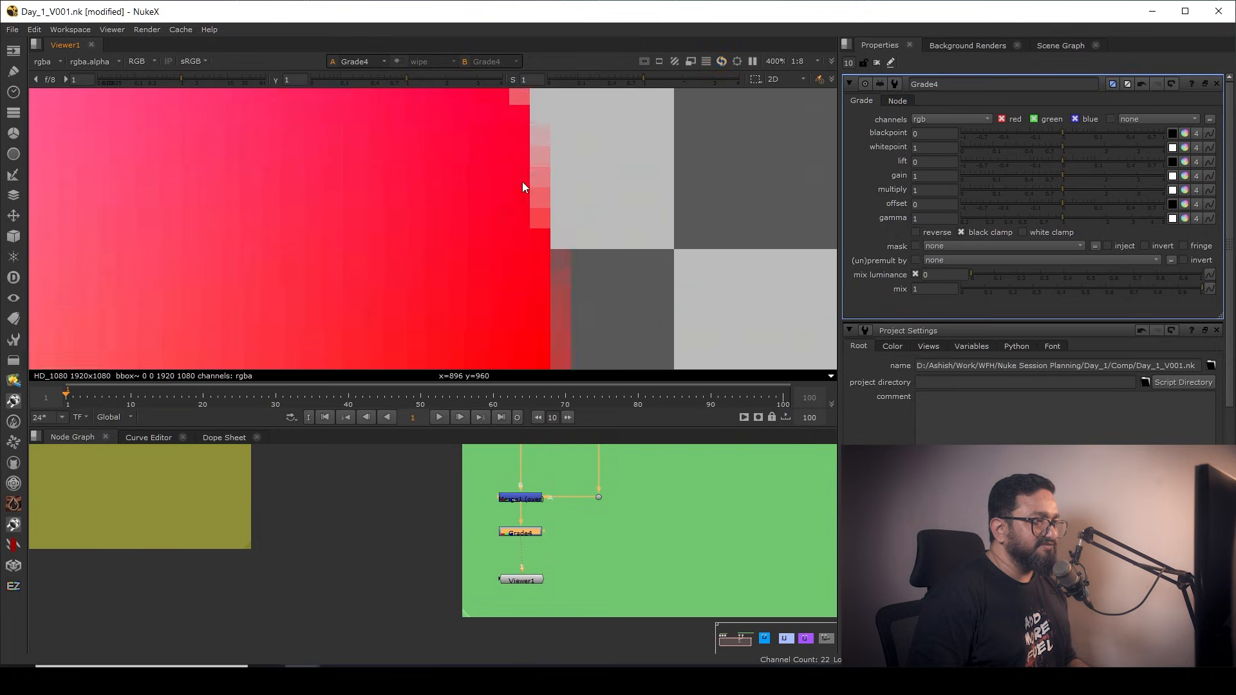
- Set the viewer's proxy downscale to 1:16, inspect the wheel, and restore full resolution at 1:1
left_click(814, 61)
left_click(808, 130)
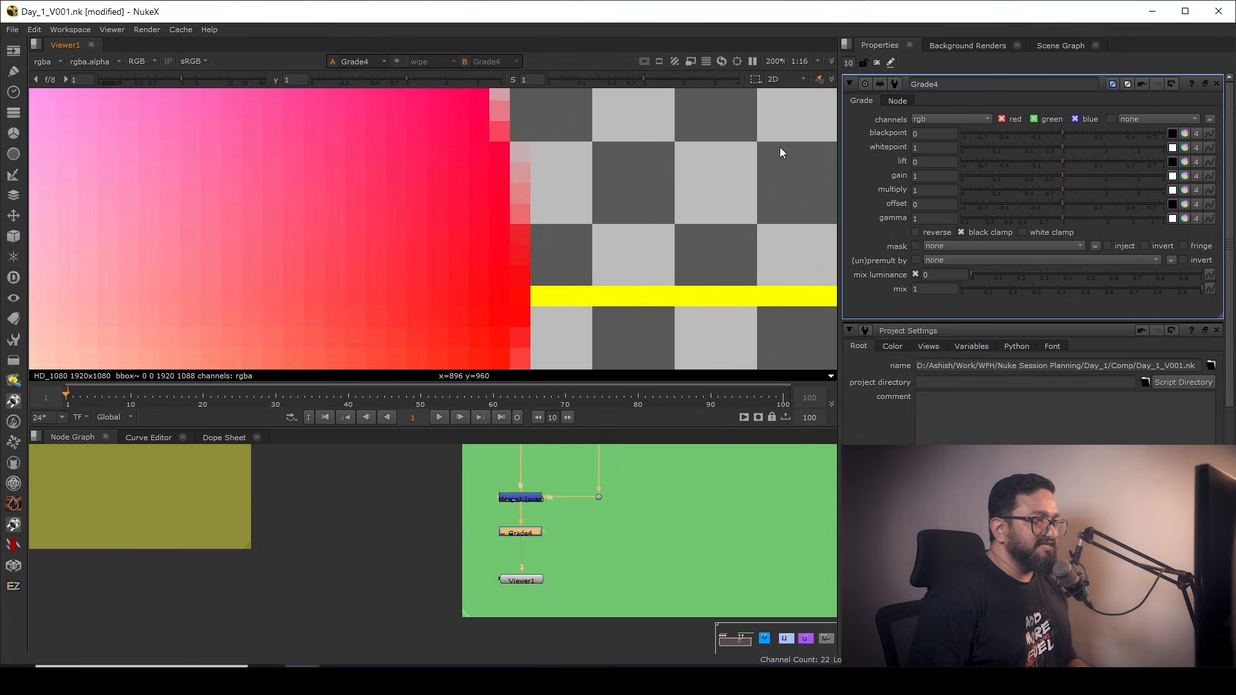
scroll(570, 202, "down", 6)
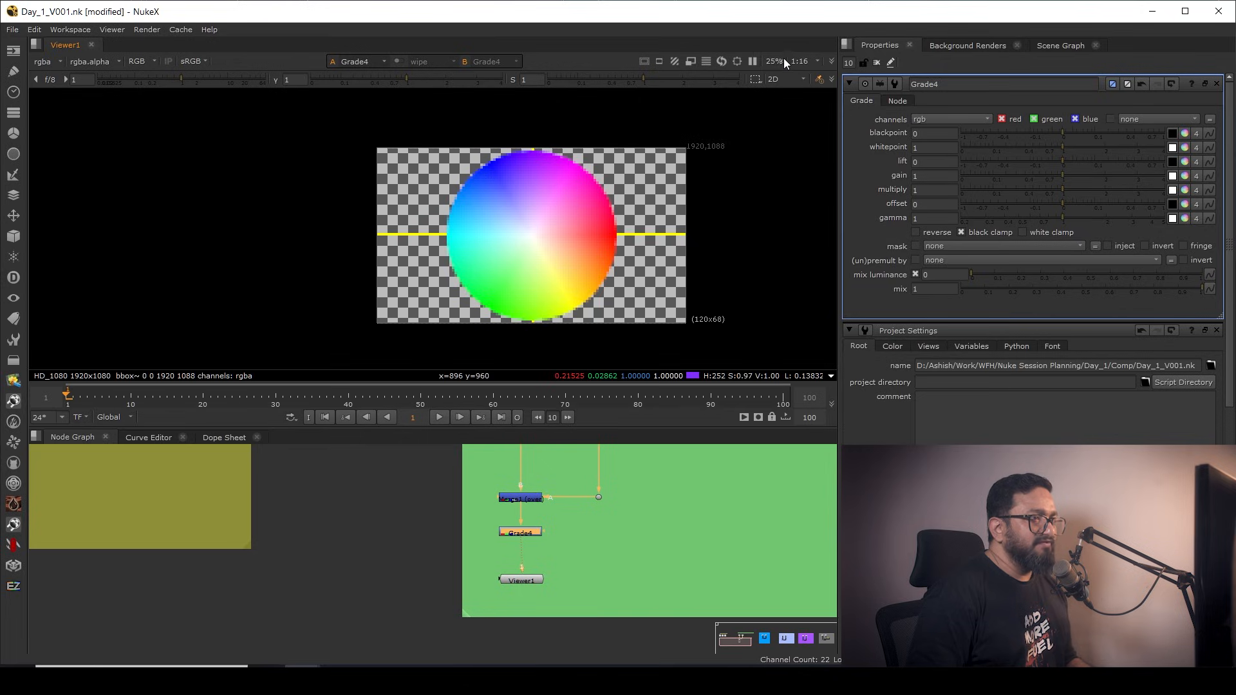
left_click(813, 60)
left_click(812, 75)
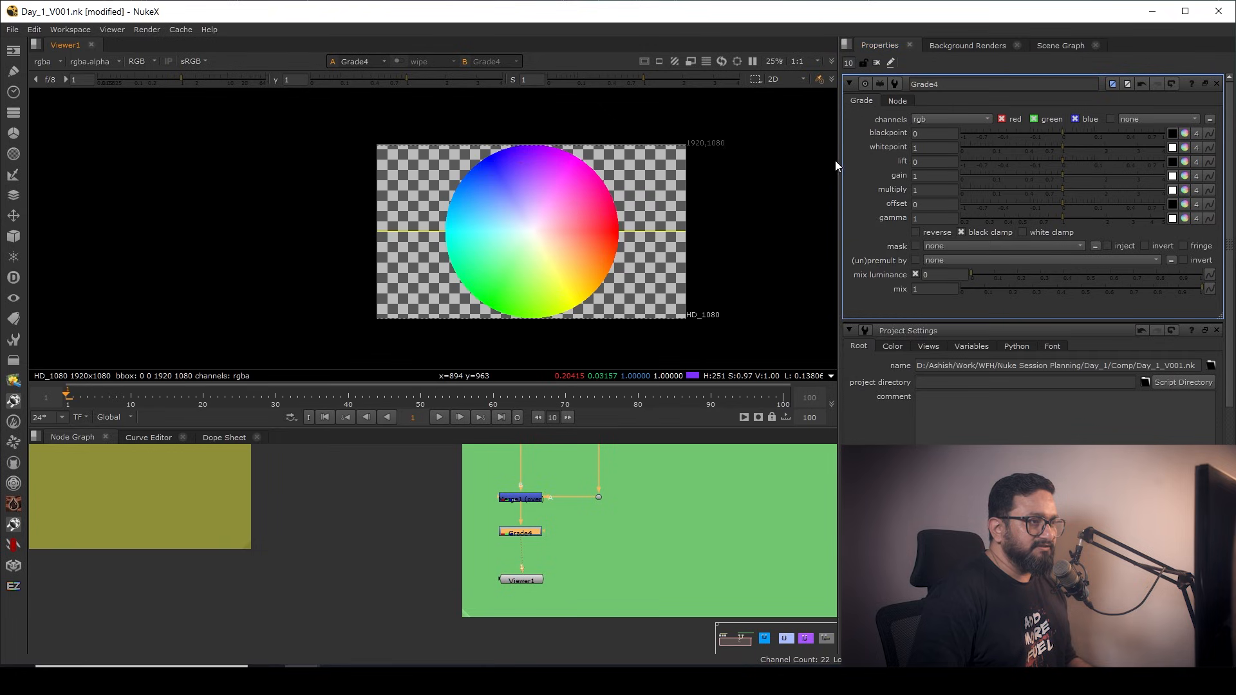
- Narrow the viewer pane to look at its hidden overflow options, and widen the pane again
left_click_drag(839, 165, 538, 103)
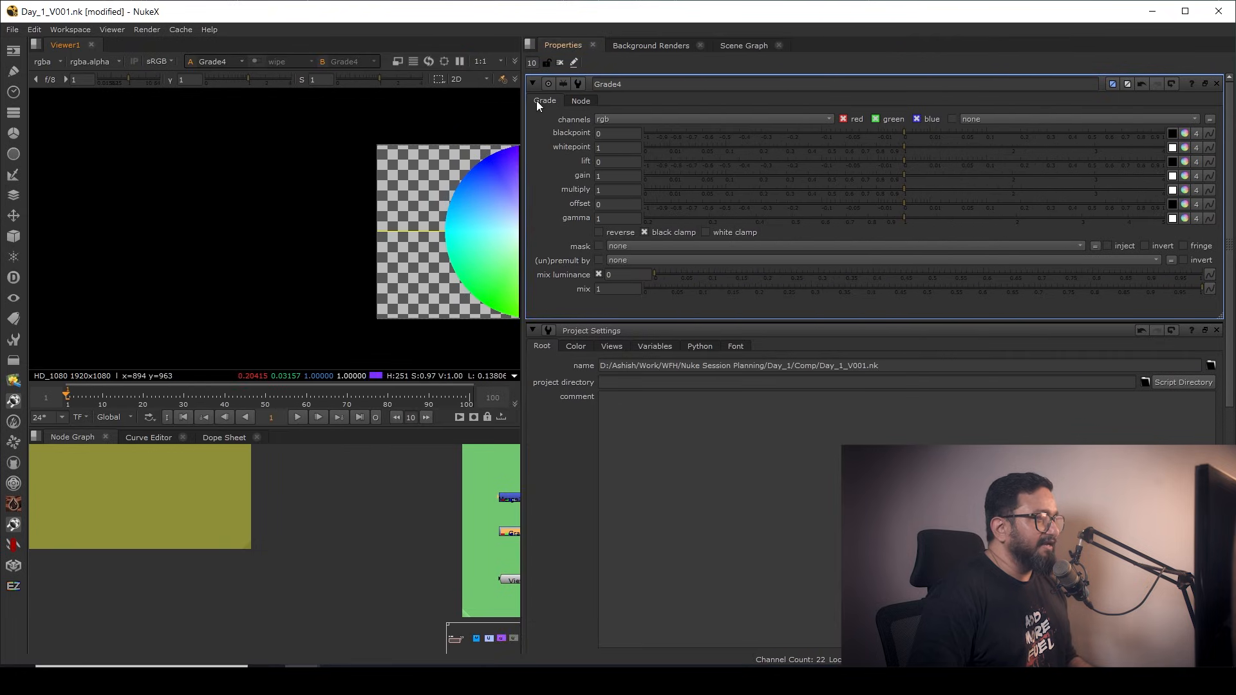
left_click(515, 63)
mouse_move(527, 67)
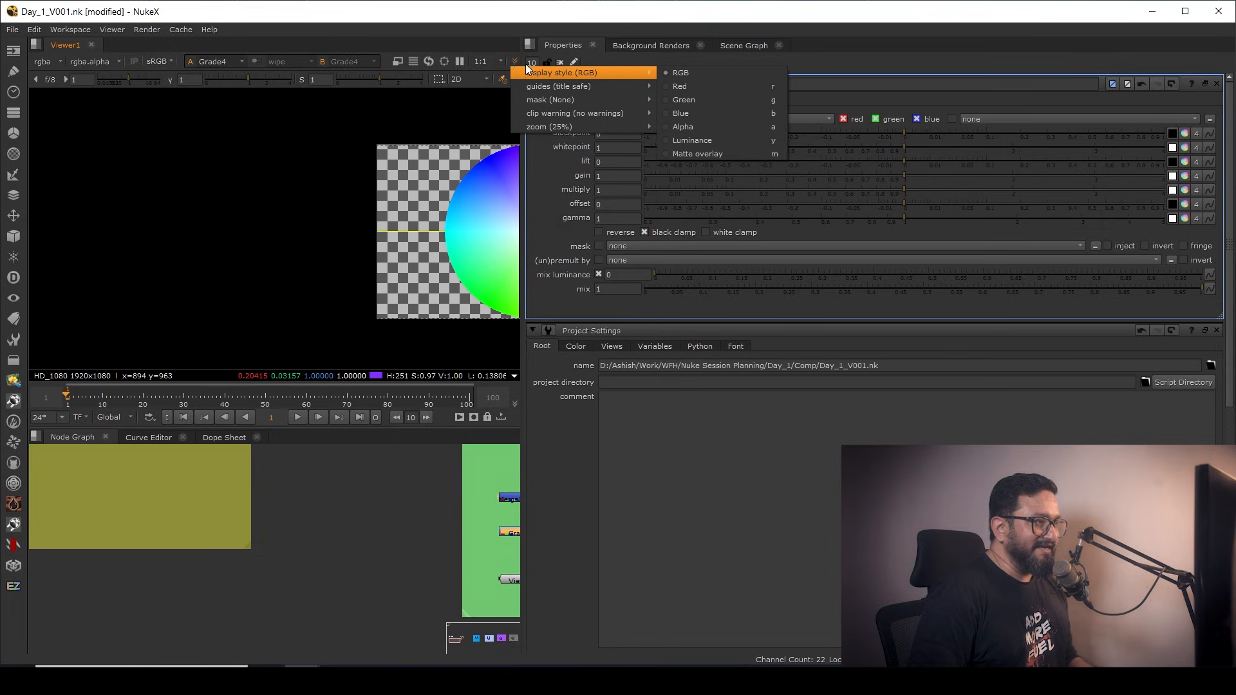
left_click(490, 111)
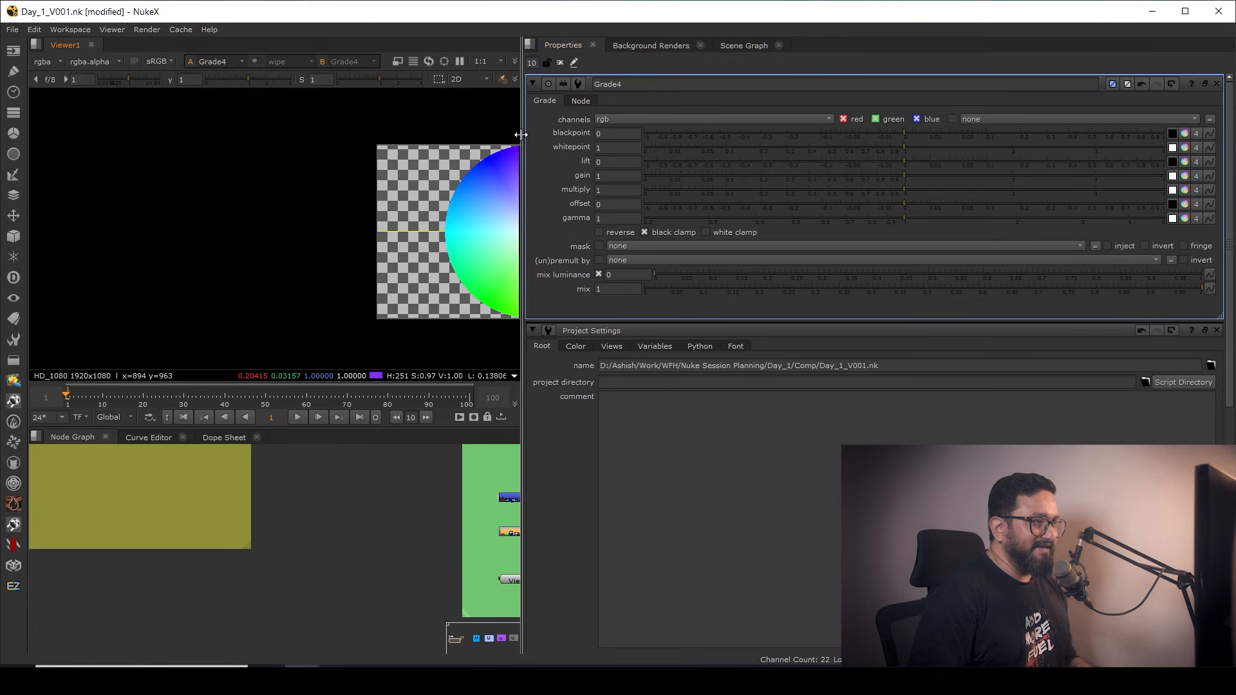
left_click_drag(524, 134, 820, 132)
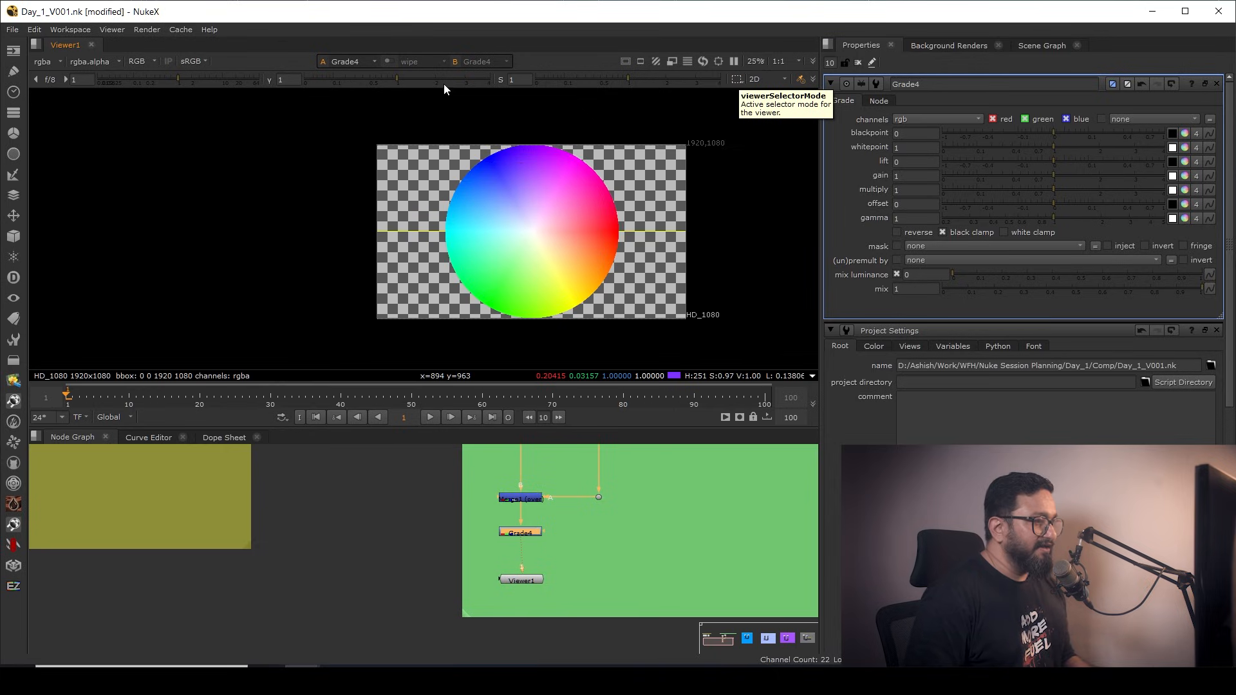
- Draw a rectangular selection across the colour wheel, and switch to Ellipse Selection to draw an elliptical one
left_click_drag(463, 215, 670, 276)
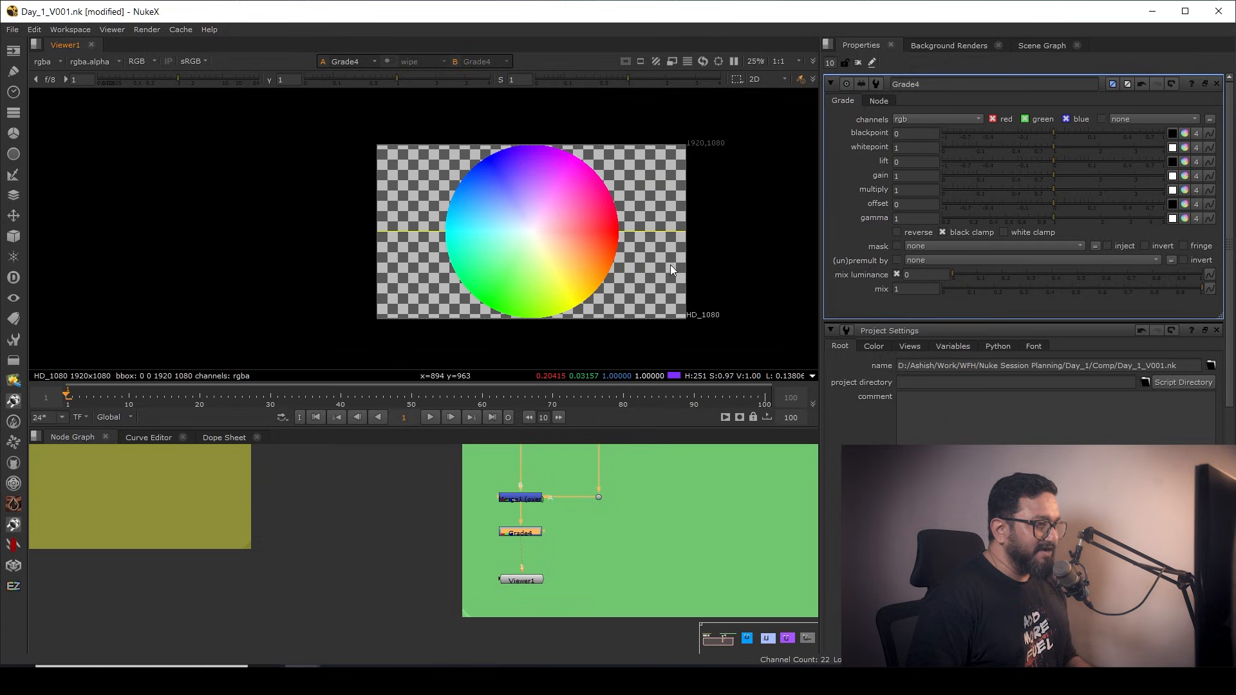
left_click(738, 77)
left_click(752, 114)
left_click_drag(478, 198, 610, 291)
- Switch to Lasso Selection, draw a freehand selection on the colour wheel, and return to Rectangle Selection
left_click(738, 78)
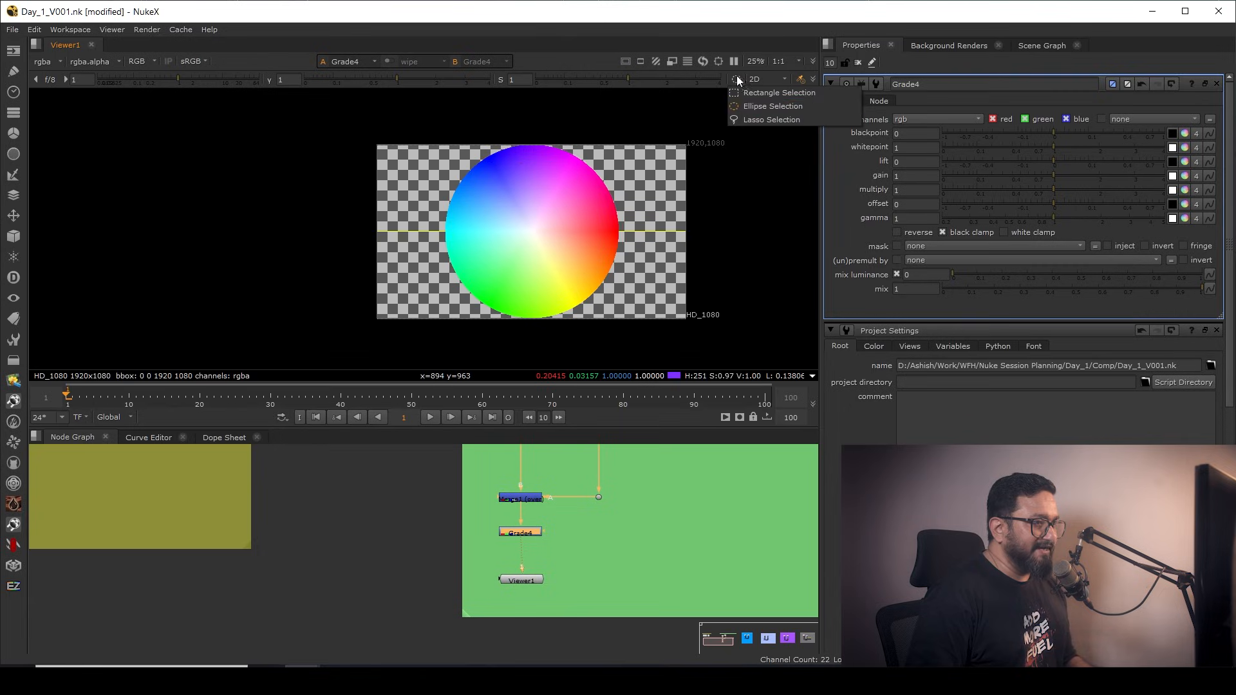
left_click(766, 120)
mouse_move(489, 210)
left_mouse_down()
mouse_move(515, 198)
mouse_move(415, 233)
mouse_move(499, 185)
left_mouse_up()
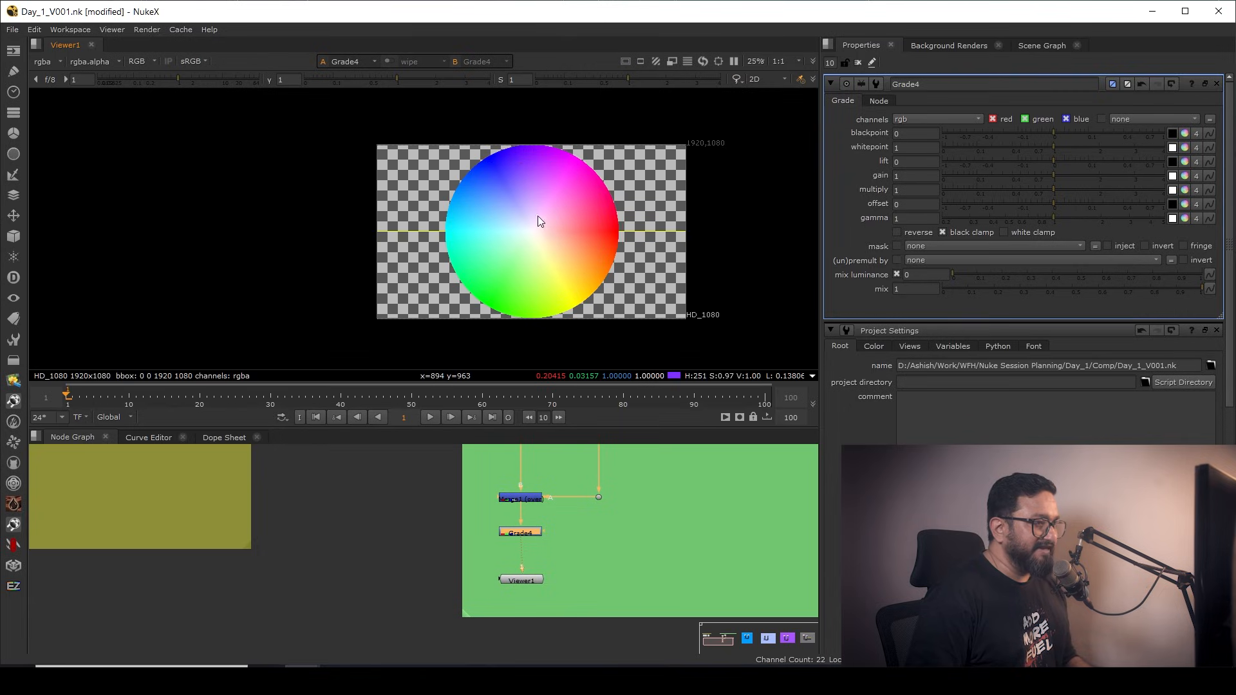
left_click(738, 78)
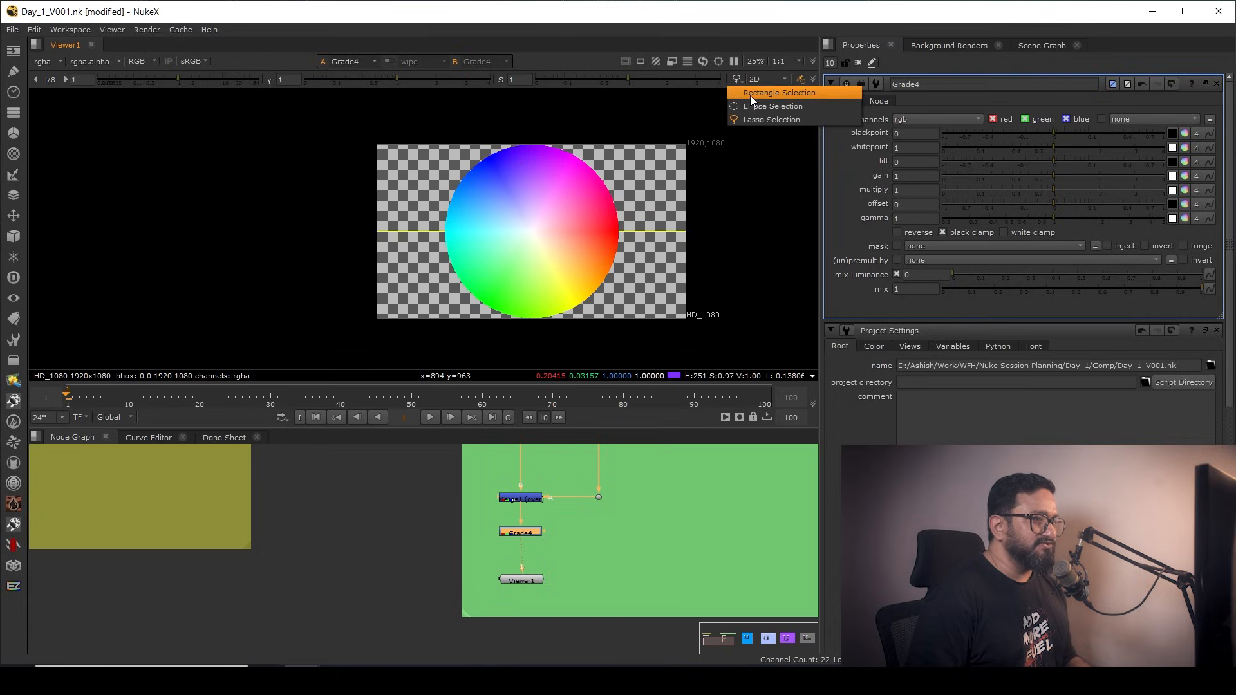
left_click(750, 94)
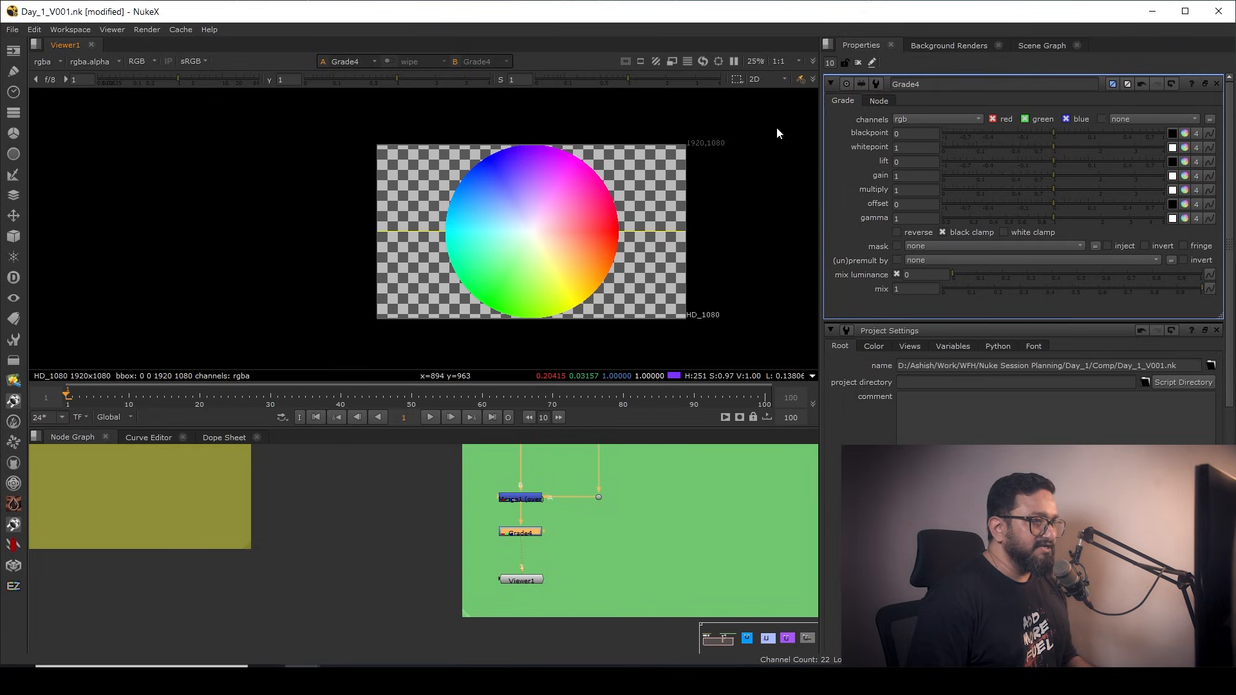
- Hide the viewer's pixel information bar below the image and show it again
left_click(801, 79)
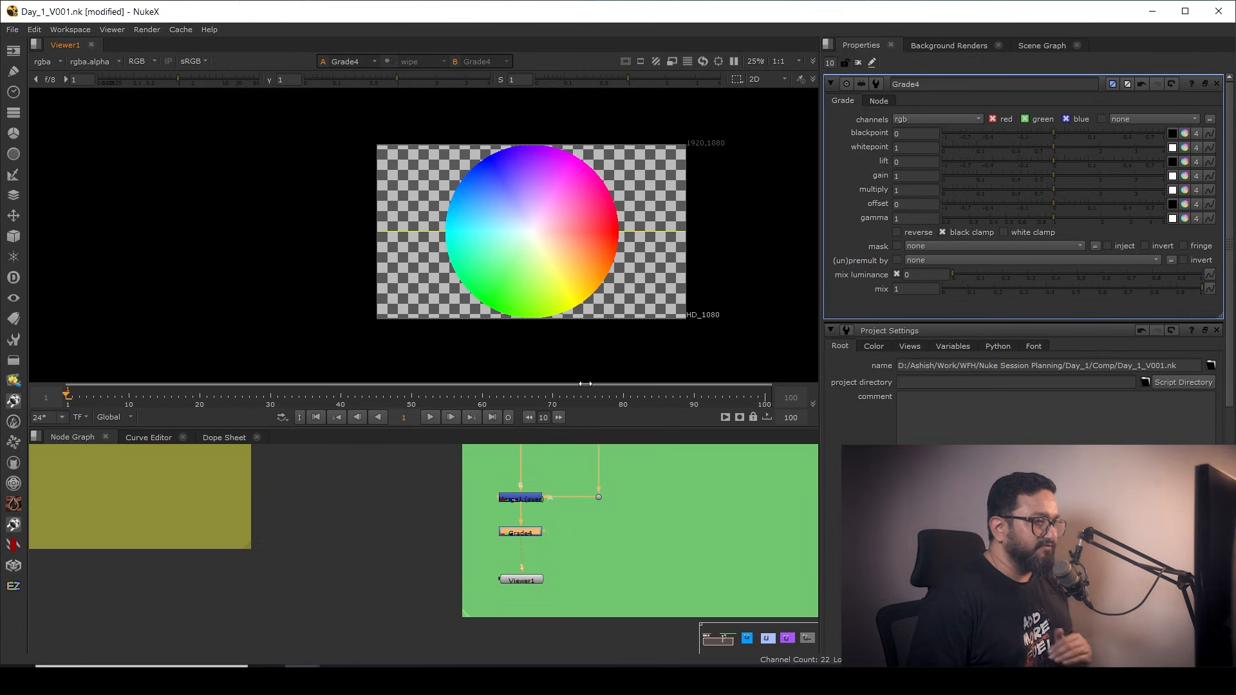
left_click(799, 80)
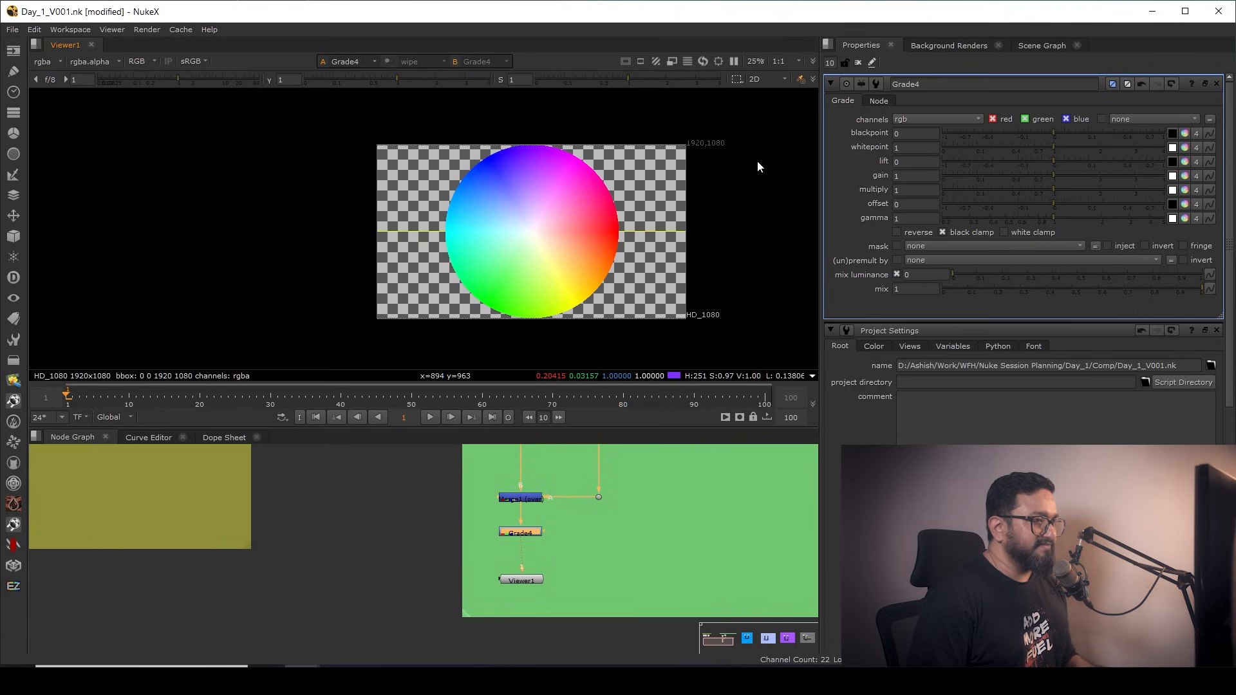
- Switch the viewer from 2D to 3D and look around the empty 3D grid from a lower angle
left_click(777, 78)
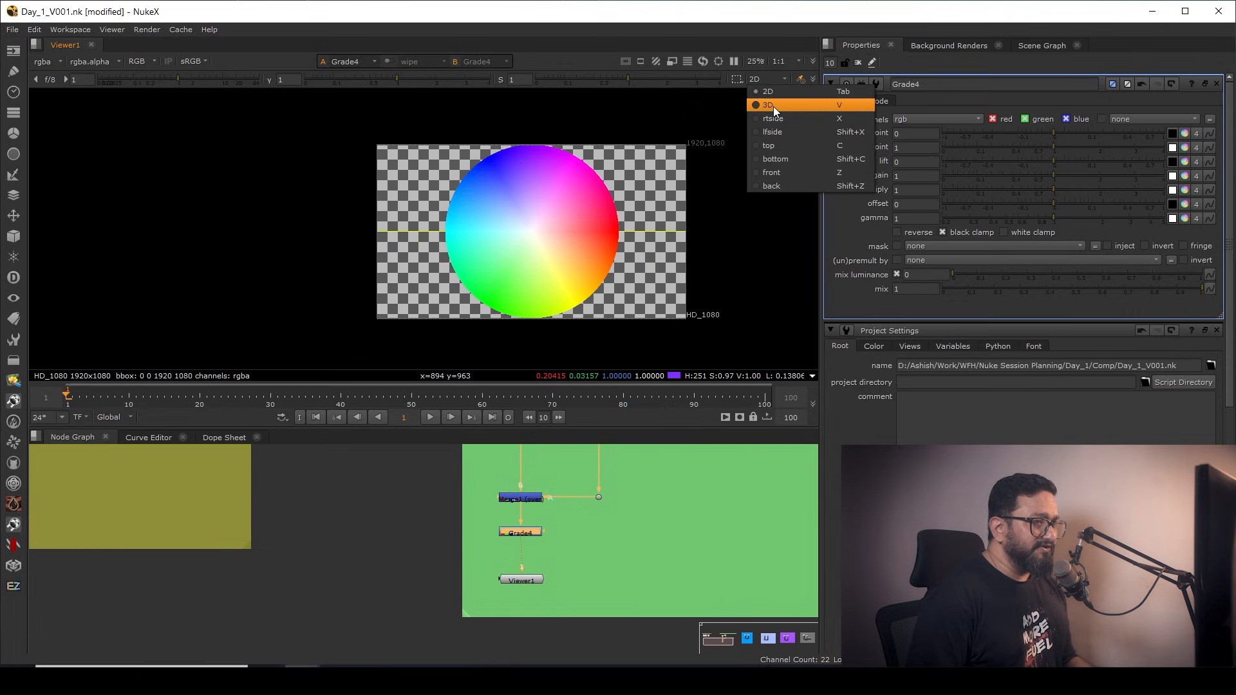
left_click(775, 91)
left_click(762, 80)
left_click(770, 106)
scroll(451, 229, "up", 5)
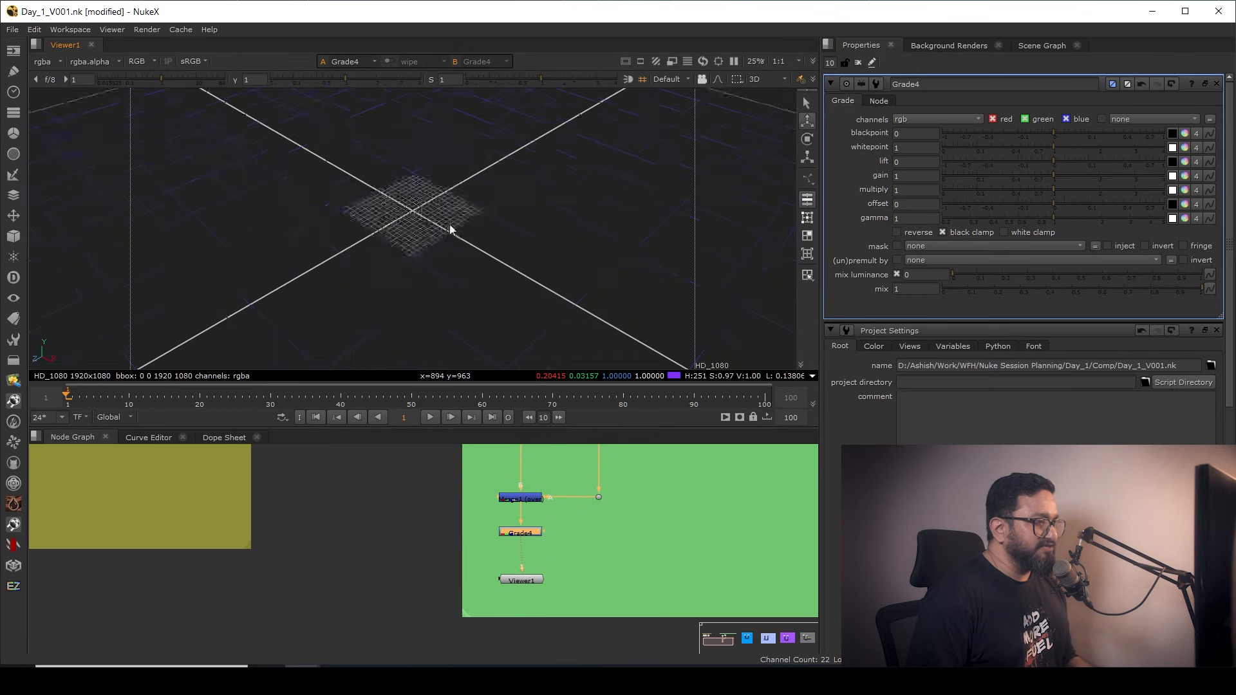
scroll(386, 309, "down", 6)
left_click_drag(455, 304, 552, 240)
- Cycle the viewer through the rtside, lfside and bottom views, and return it to 2D
left_click(783, 78)
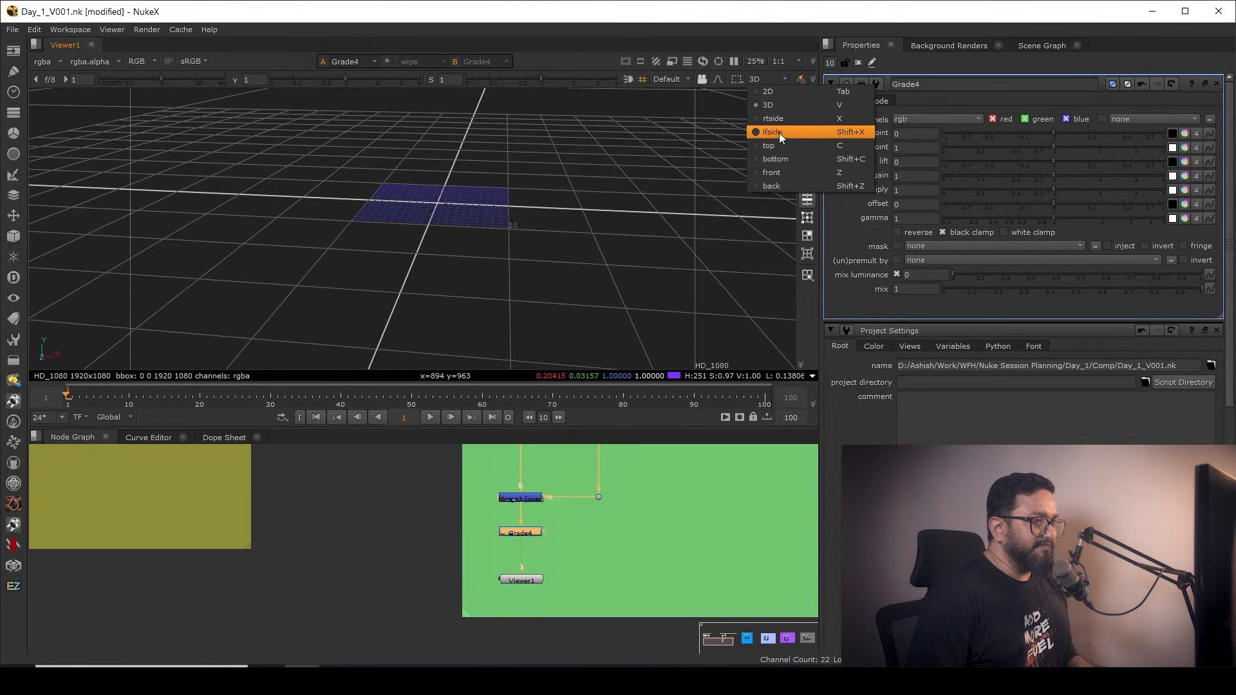
left_click(779, 118)
left_click(778, 79)
left_click(774, 131)
left_click(776, 80)
left_click(771, 158)
left_click(770, 76)
left_click(775, 157)
left_click(767, 78)
left_click(775, 91)
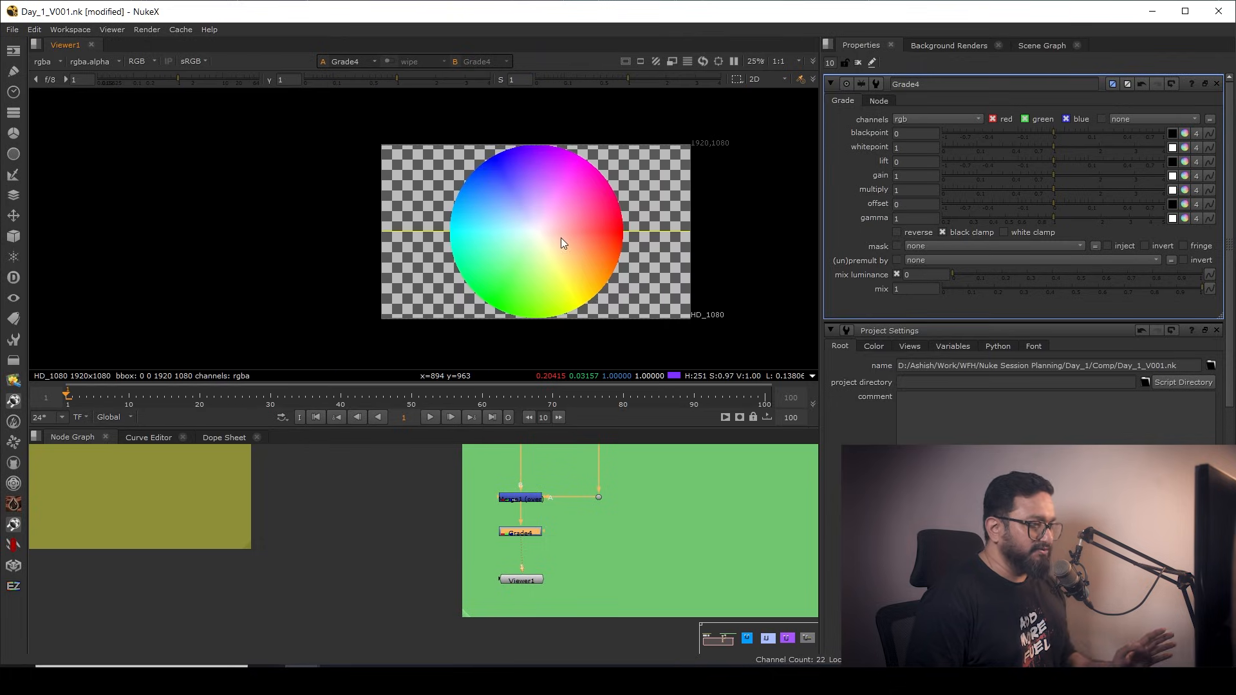
- Toggle the viewer to 3D and back to 2D, and reposition the colour wheel image
mouse_move(534, 245)
left_mouse_down()
mouse_move(505, 249)
mouse_move(509, 226)
mouse_move(535, 249)
mouse_move(512, 239)
left_mouse_up()
key("Tab")
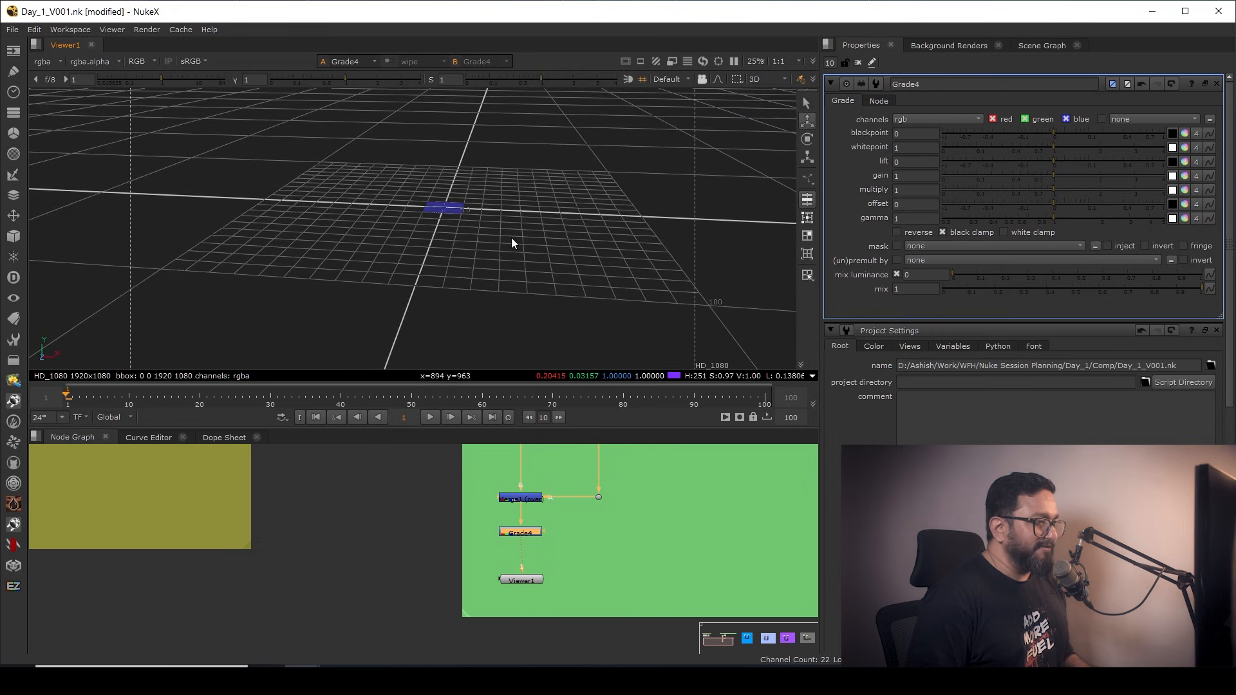
key("Tab")
mouse_move(511, 238)
left_mouse_down()
mouse_move(539, 245)
mouse_move(527, 233)
left_mouse_up()
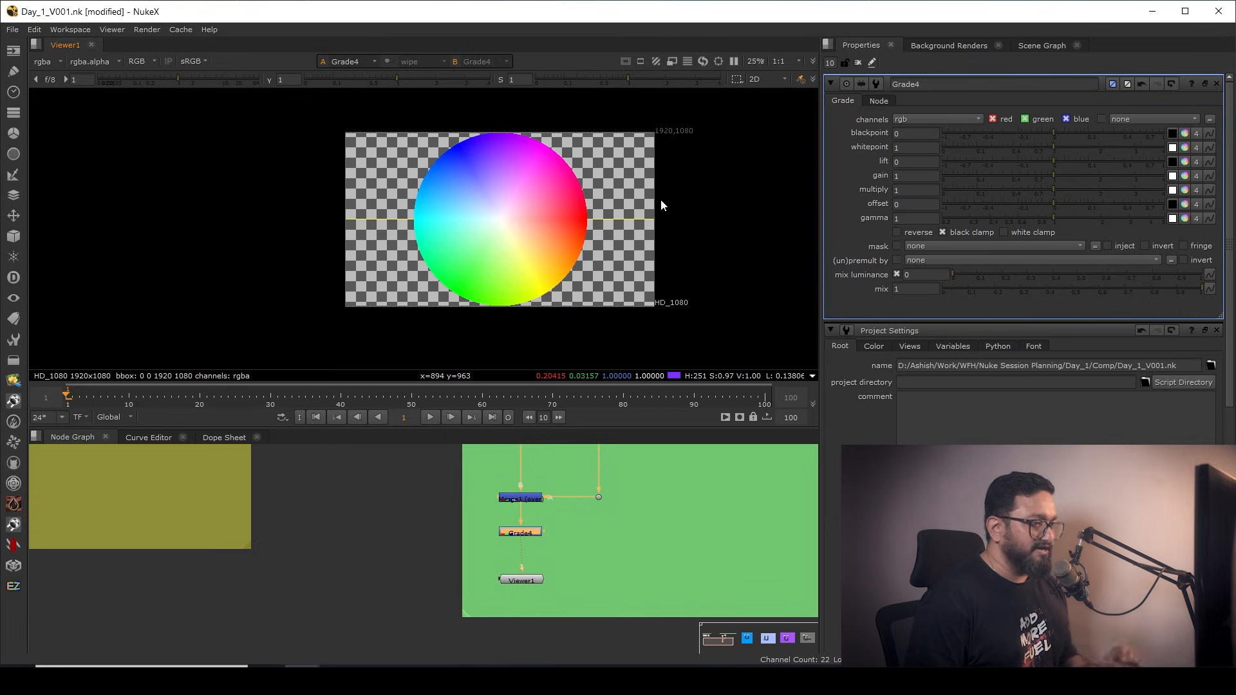
- Select the Merge2 node in the Playhead controls backdrop and connect the viewer to it
left_click_drag(655, 556, 604, 559)
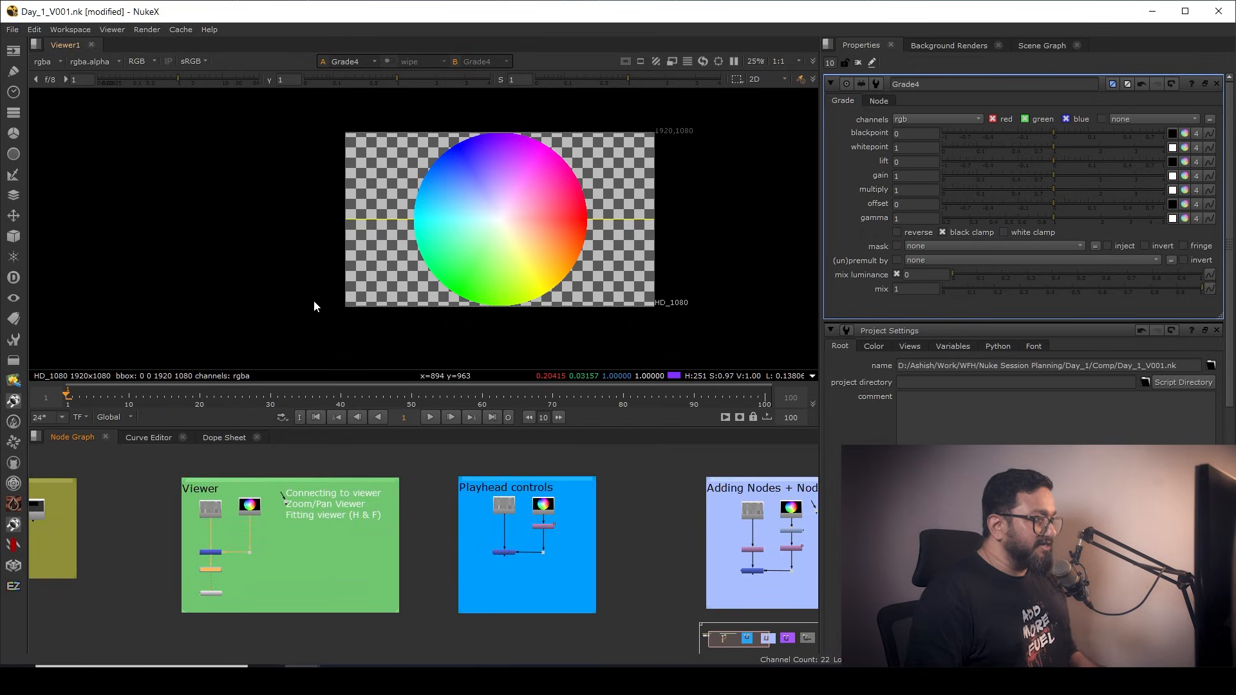
scroll(531, 506, "up", 5)
left_click_drag(515, 548, 397, 608)
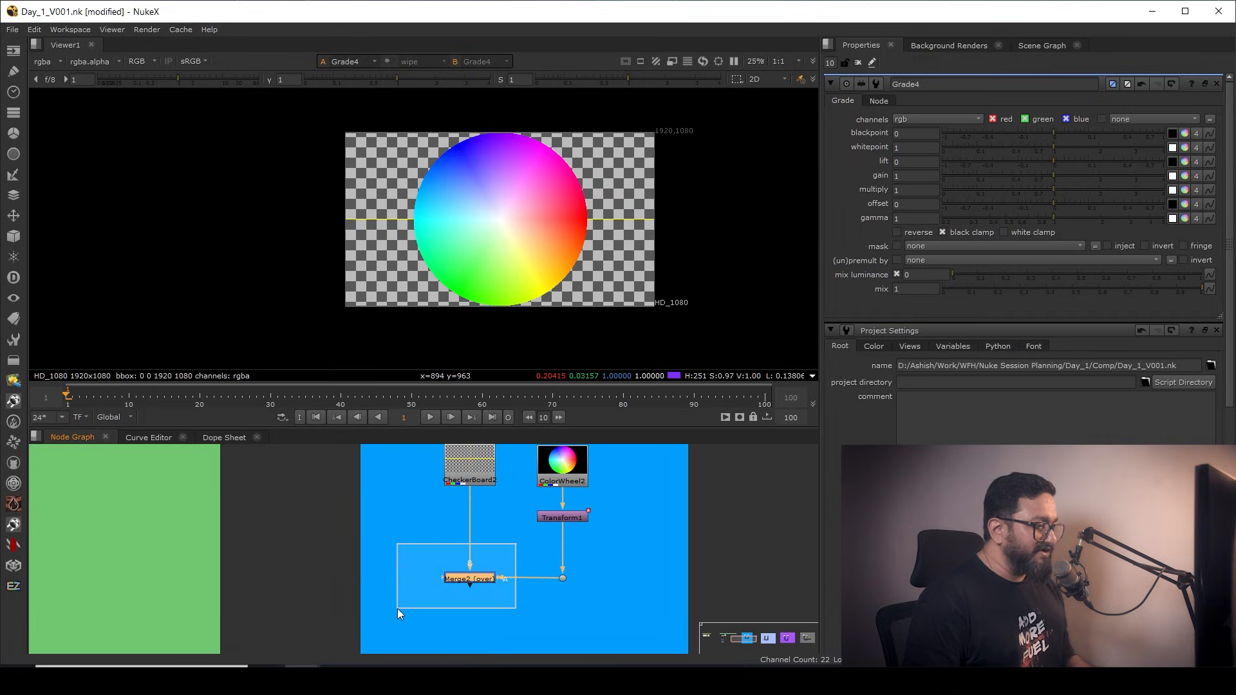
key("1")
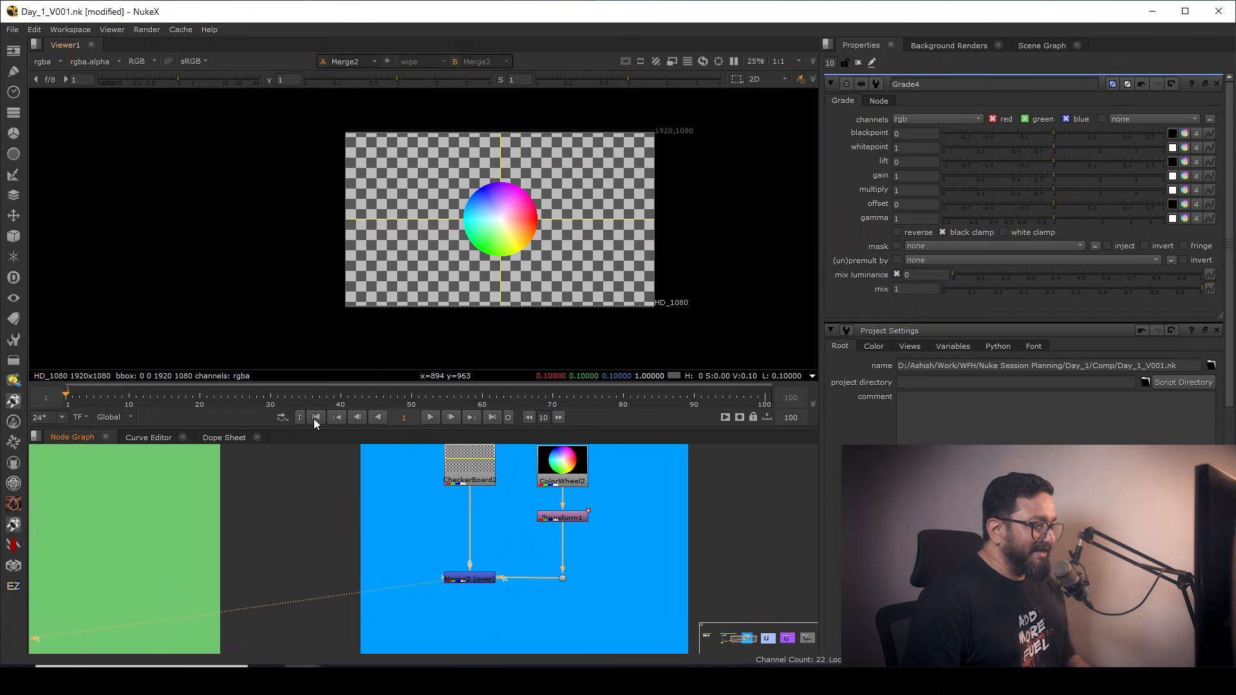
- Play the colour wheel animation forward and in reverse, and stop playback at frame 66
left_click(433, 413)
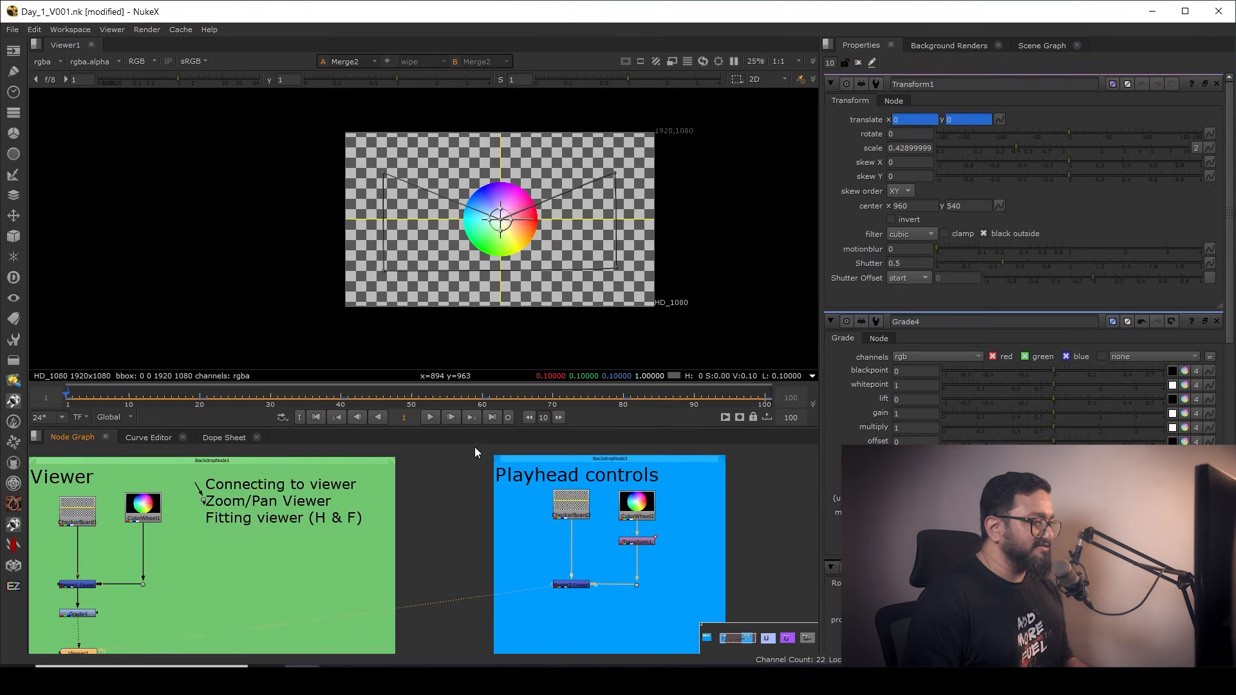
left_click(429, 418)
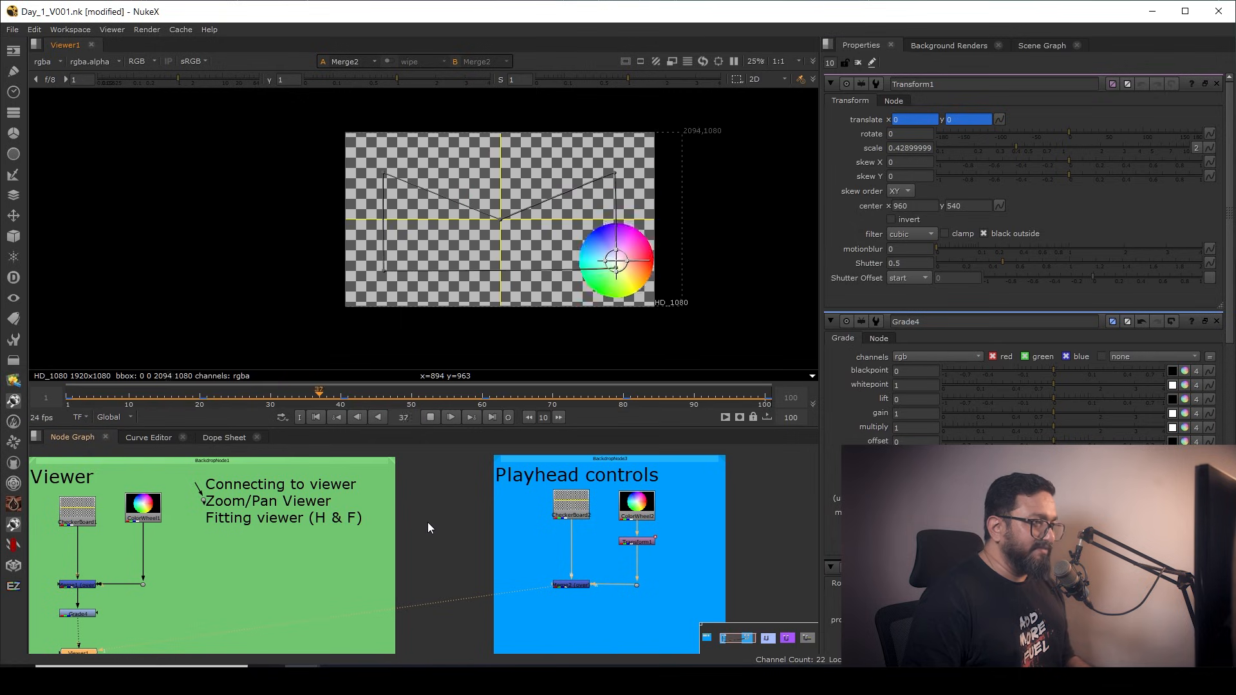
left_click(378, 418)
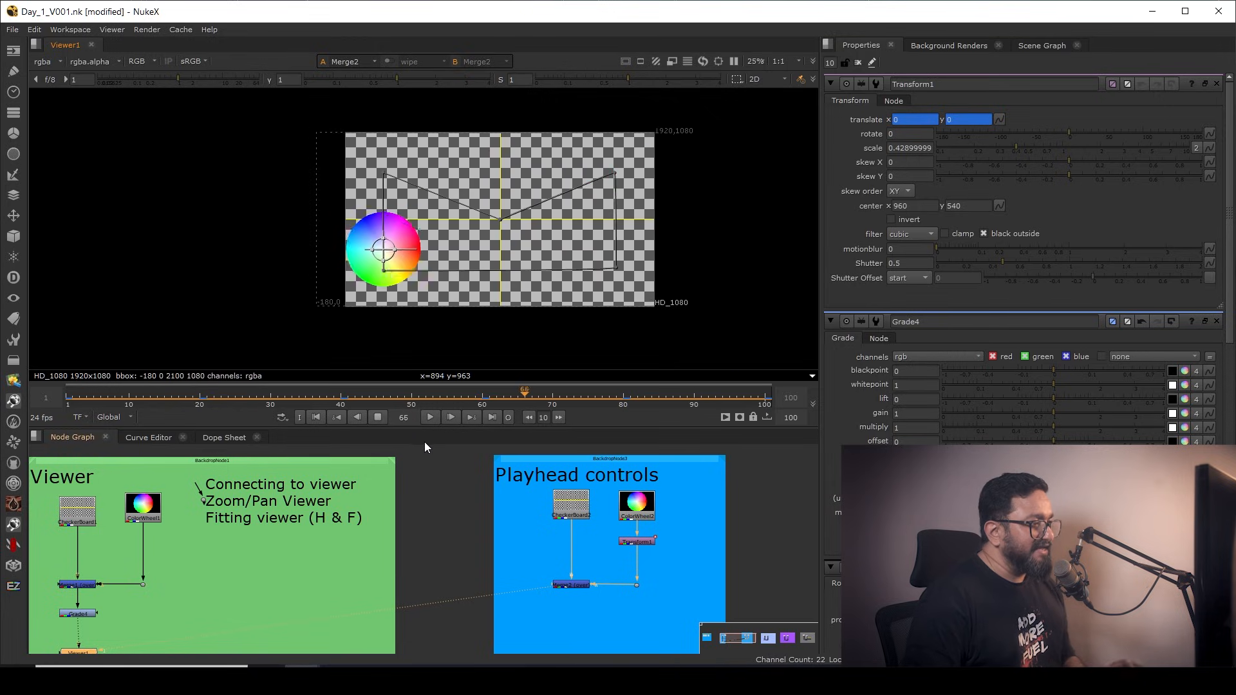
left_click(431, 417)
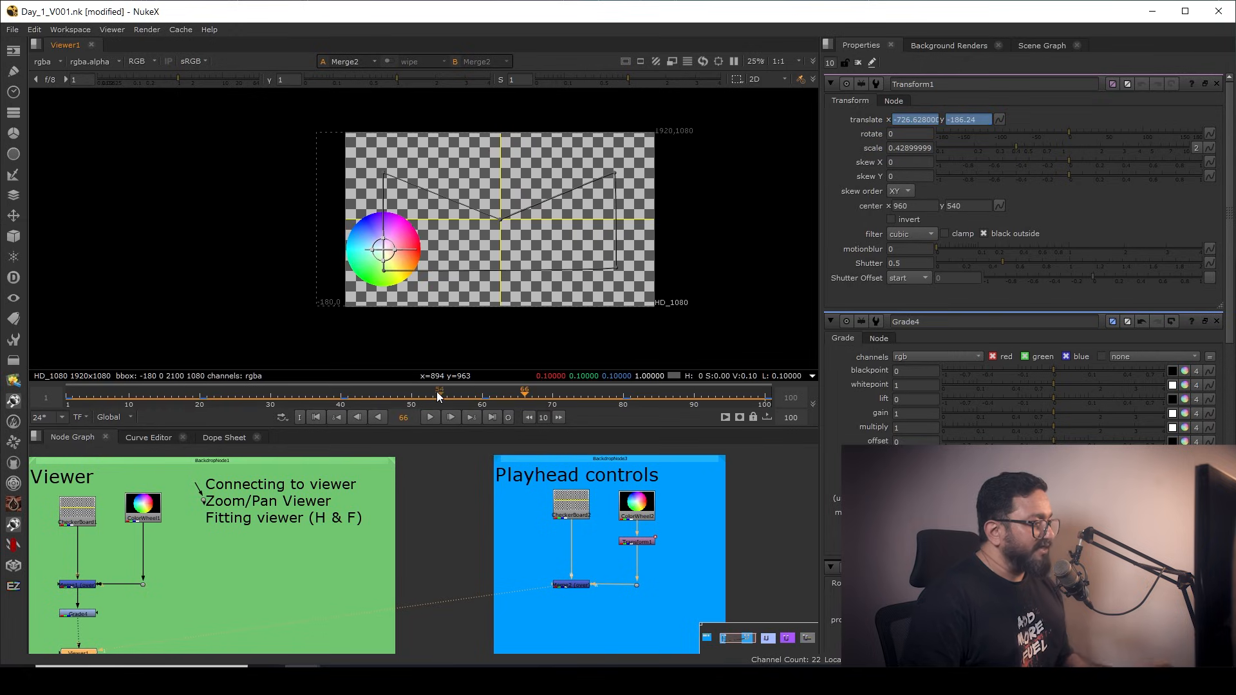
- Step the playhead backward eight frames, one frame at a time, from frame 66
left_click(358, 417)
left_click(357, 417)
left_click(358, 417)
left_click(357, 417)
left_click(358, 417)
left_click(358, 417)
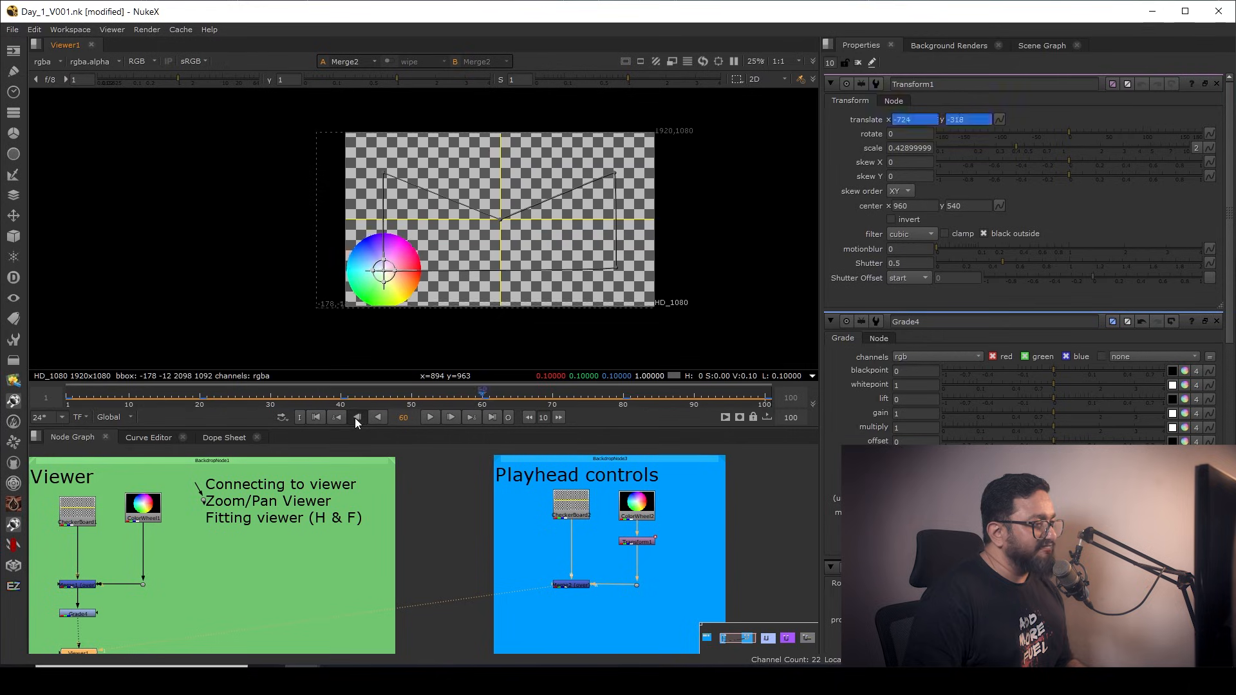
left_click(355, 417)
left_click(355, 417)
- Step the playhead forward one frame at a time to frame 68
left_click(451, 417)
left_click(450, 417)
left_click(451, 417)
left_click(451, 418)
left_click(451, 418)
left_click(451, 417)
left_click(451, 417)
left_click(450, 417)
left_click(451, 417)
left_click(451, 417)
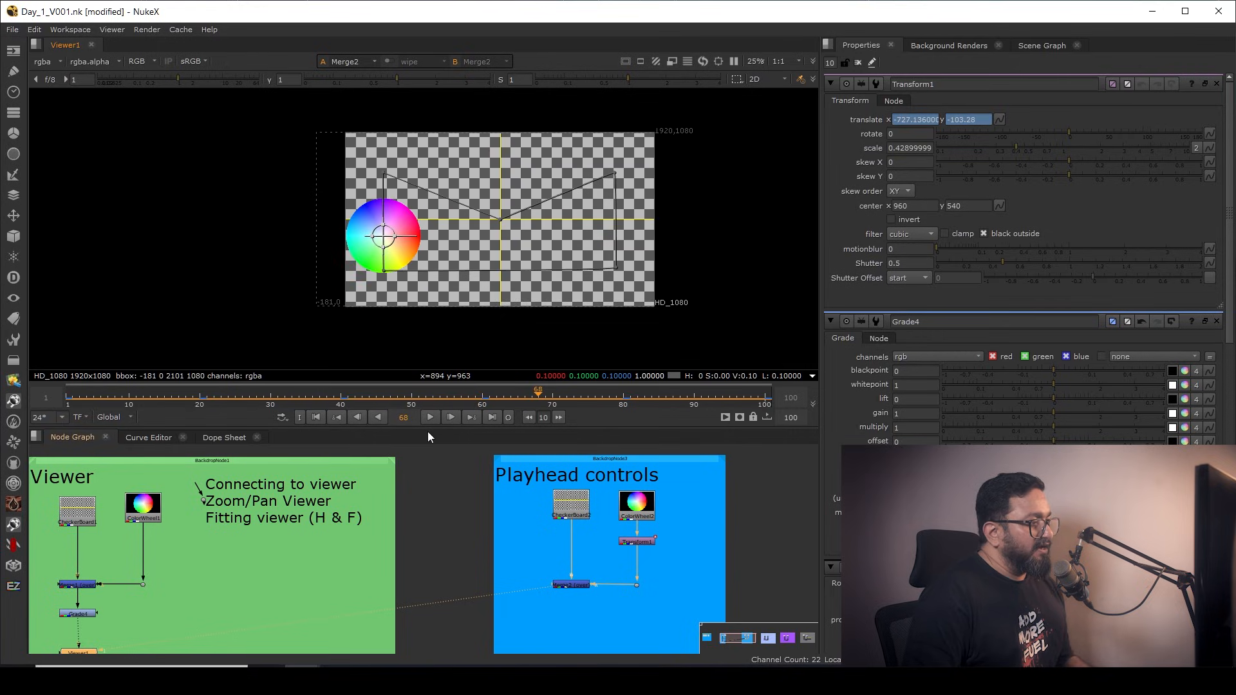
- Jump between keyframes back to frame 20 and forward to frame 100, and move between the first and last frames
left_click(338, 419)
left_click(337, 419)
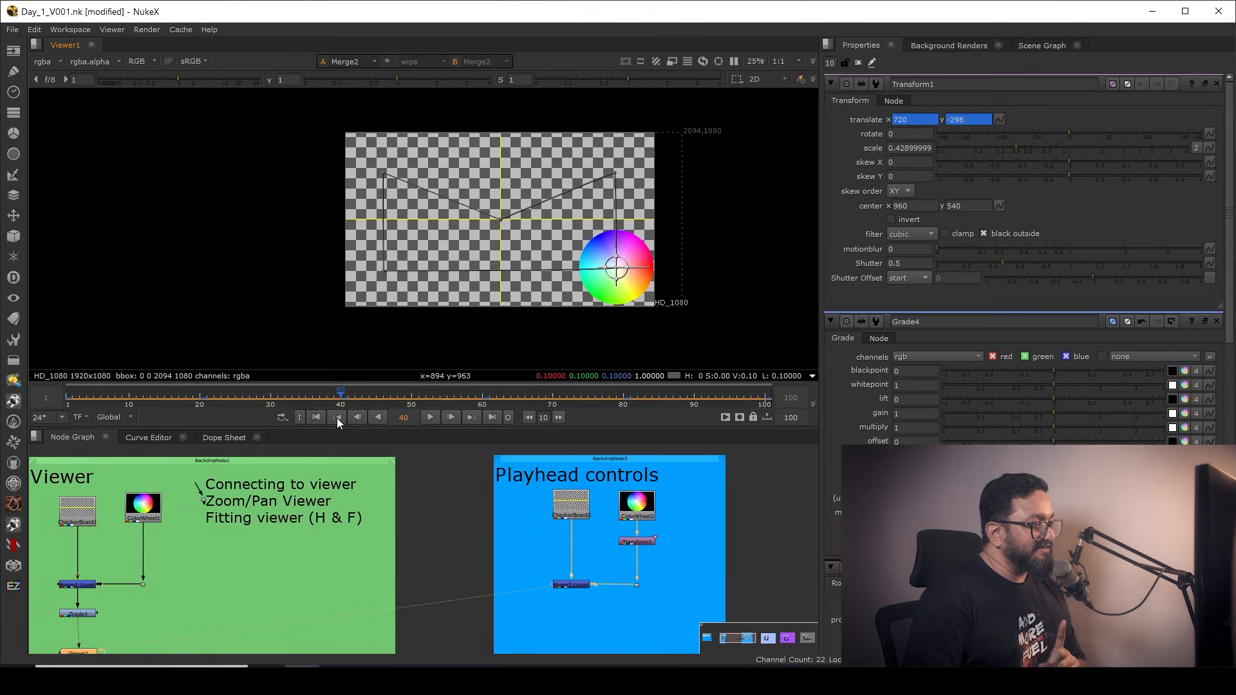
left_click(338, 419)
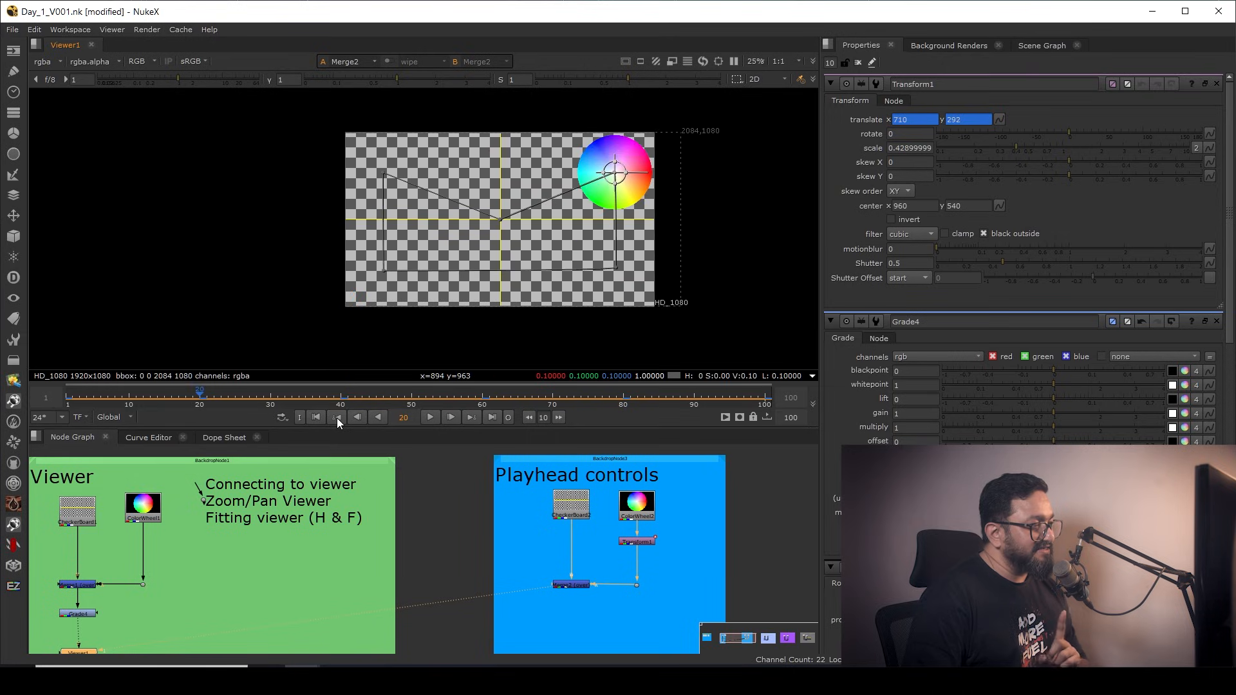
left_click(471, 418)
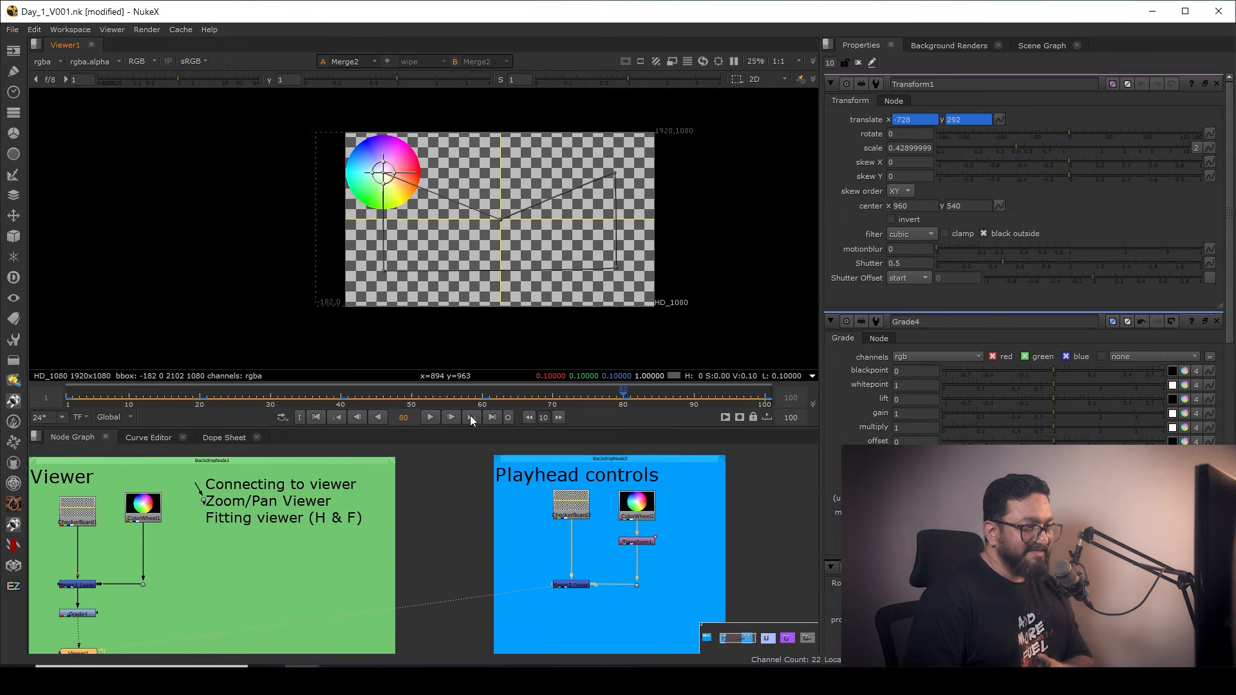
left_click(470, 418)
left_click(316, 417)
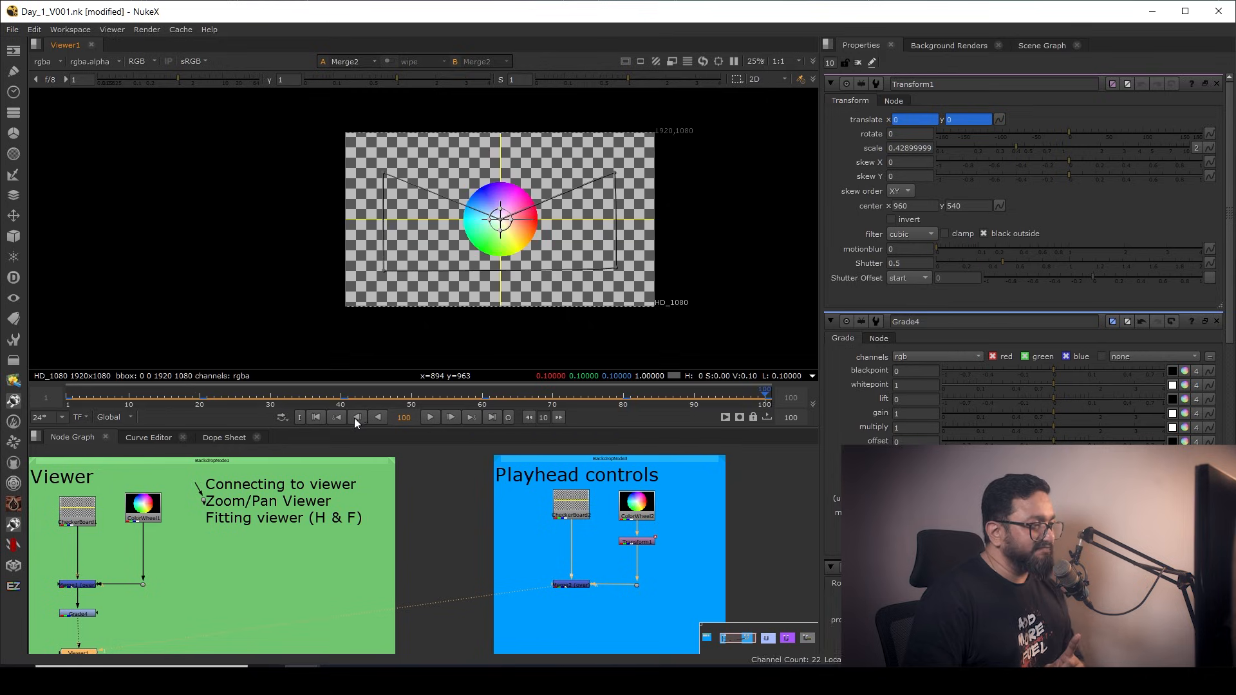
left_click(493, 418)
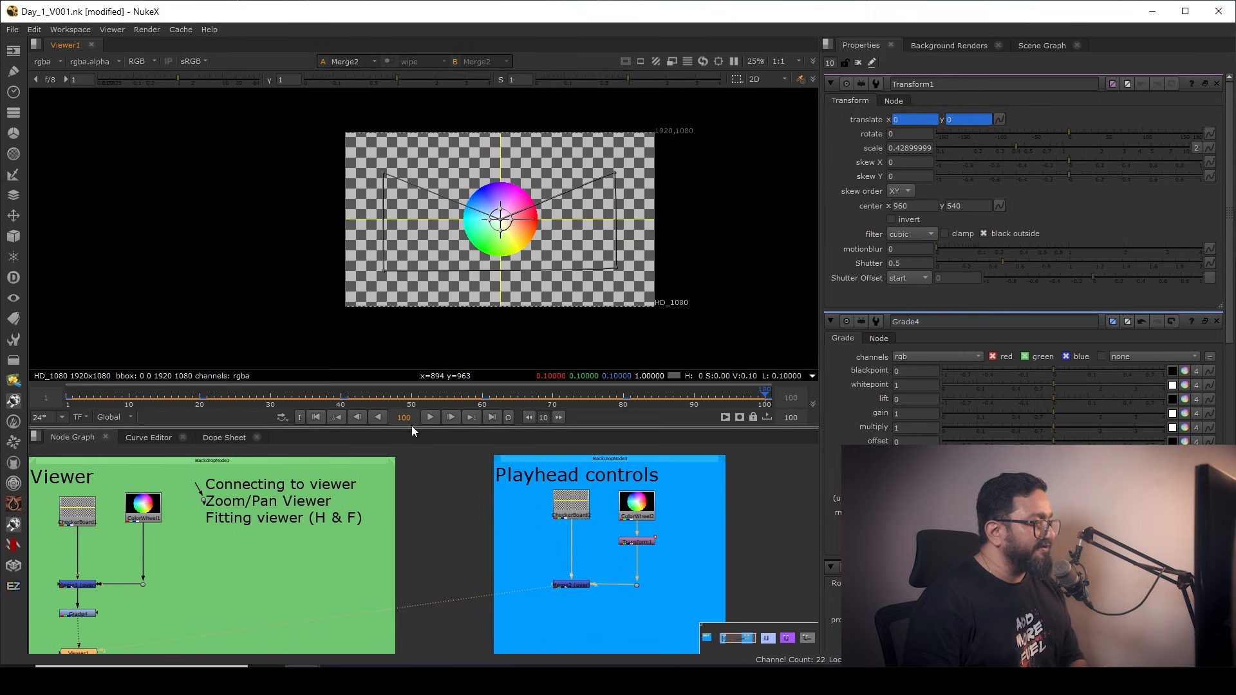
- Play the animation from frame 1 in the Repeat playback mode and stop playback
left_click(316, 417)
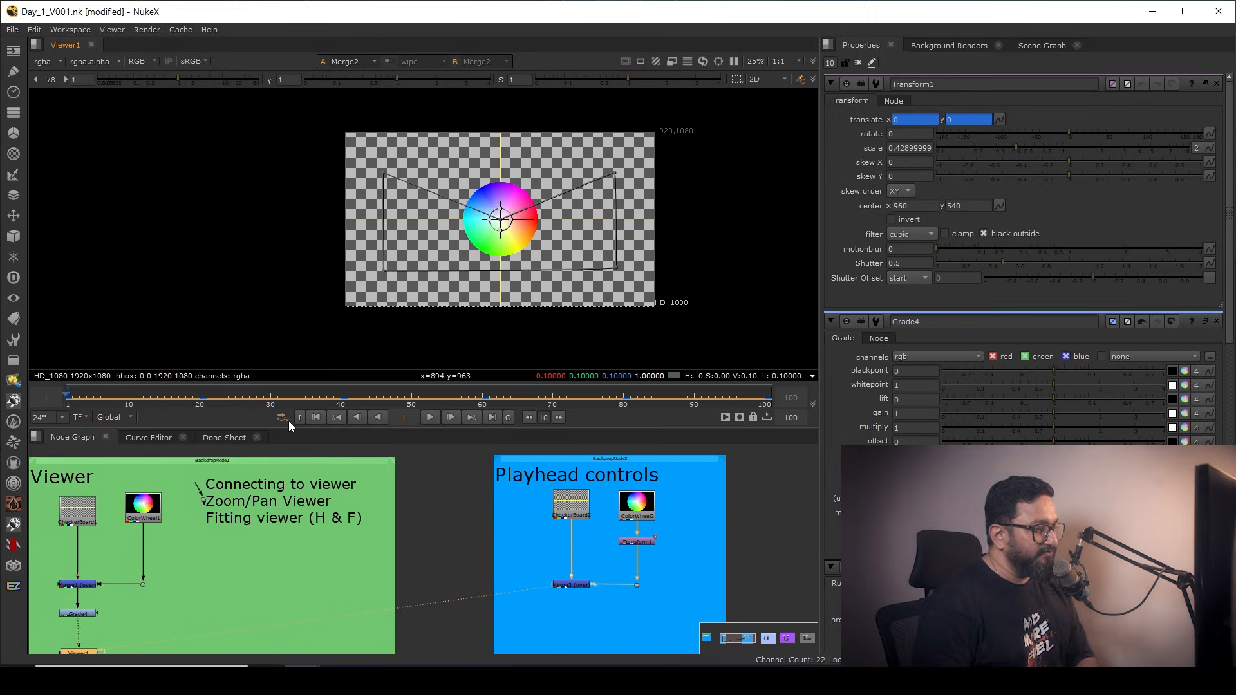
left_click(431, 417)
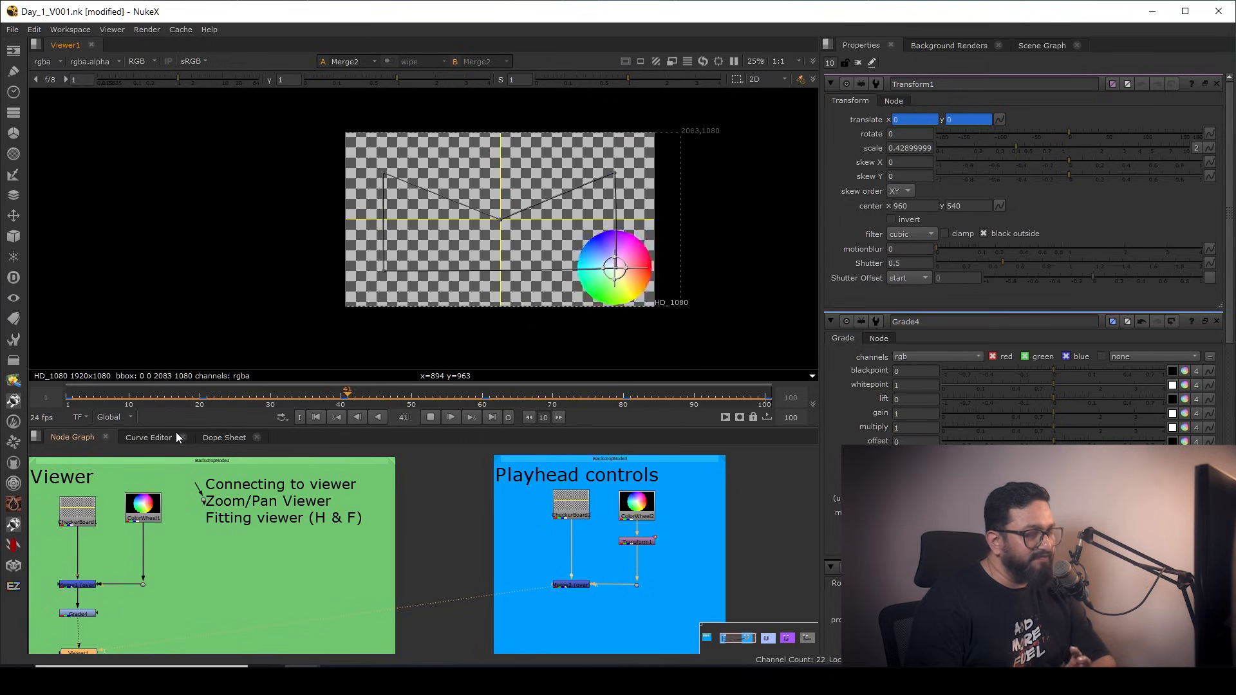
left_click(406, 419)
- Set the playback mode to Bounce and play the animation from frame 1
left_click(285, 422)
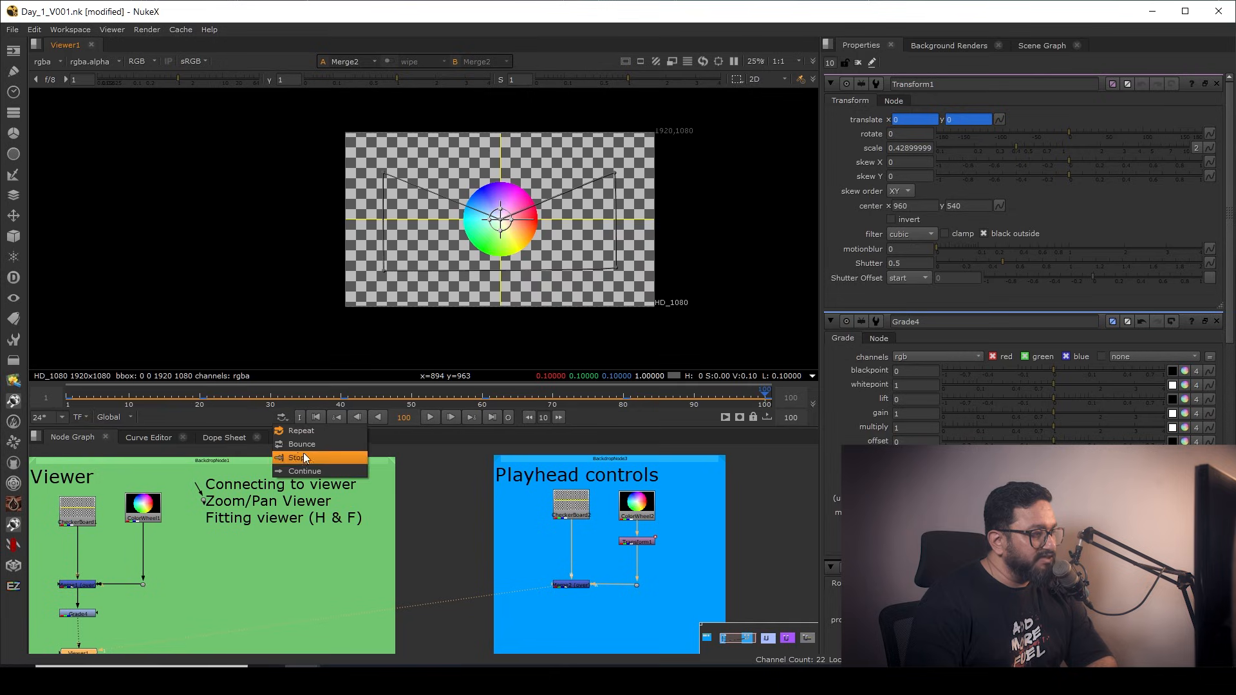
left_click(311, 439)
left_click(318, 417)
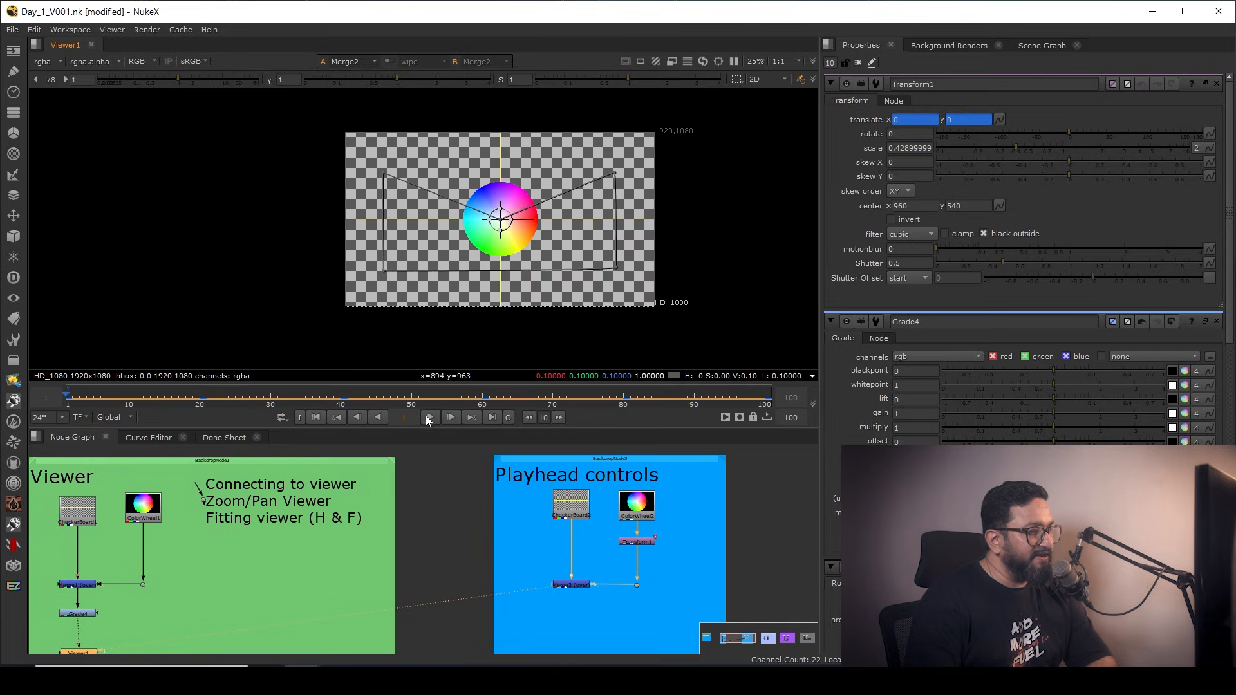
left_click(429, 417)
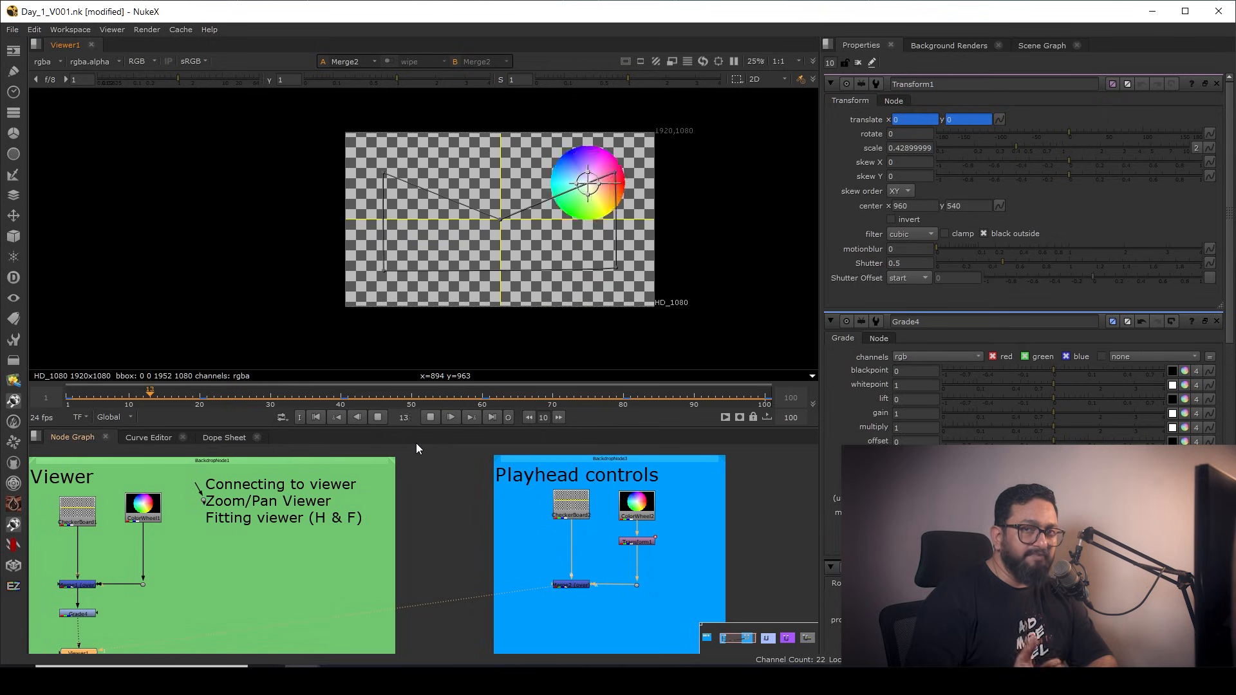
- Set the playback mode to Stop and play the animation from frame 1
left_click(284, 418)
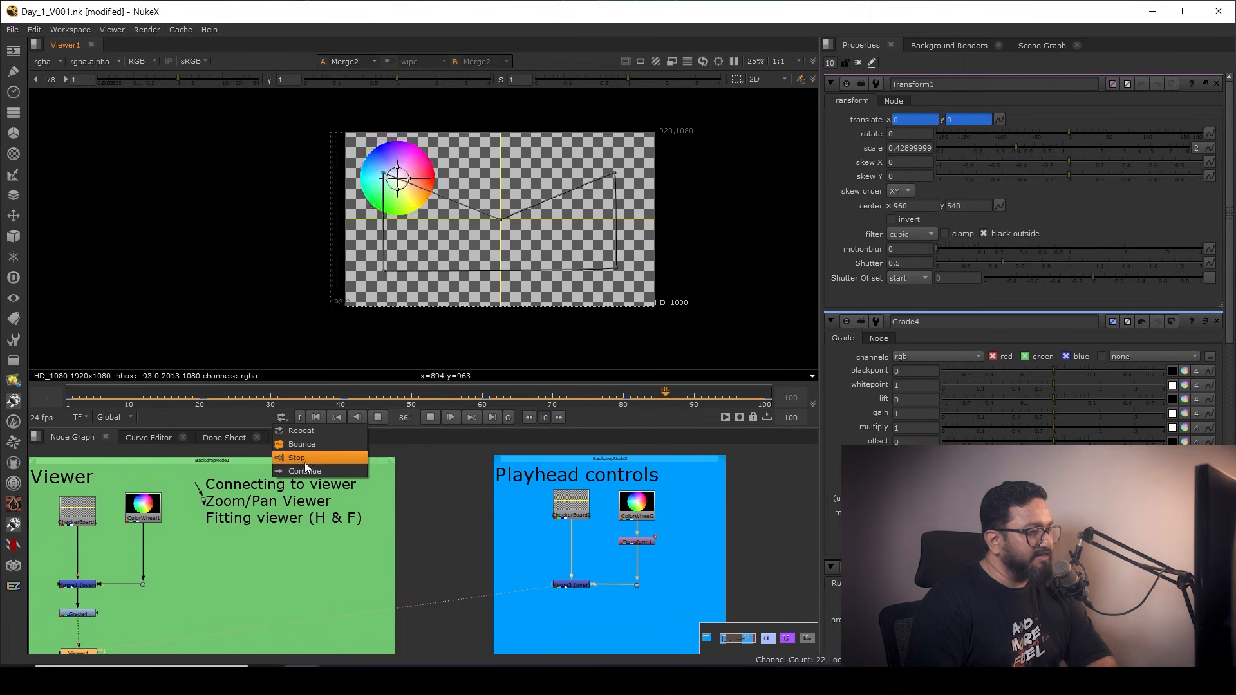
left_click(300, 459)
left_click(316, 418)
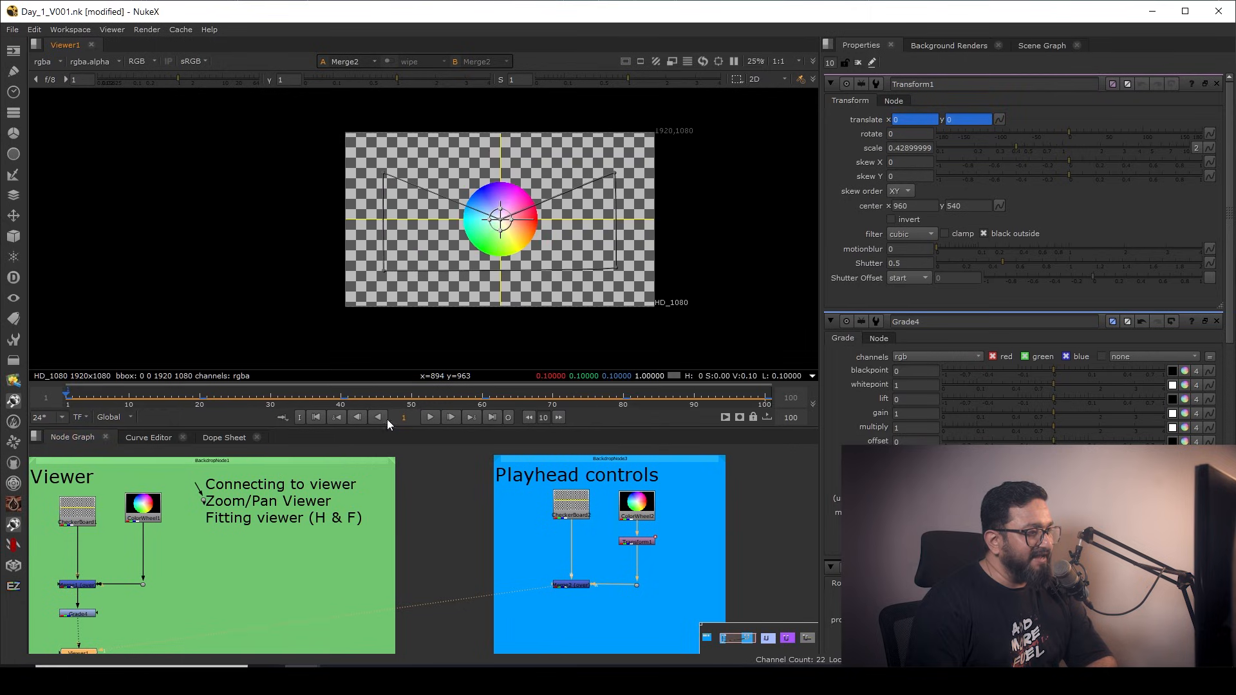
left_click(431, 417)
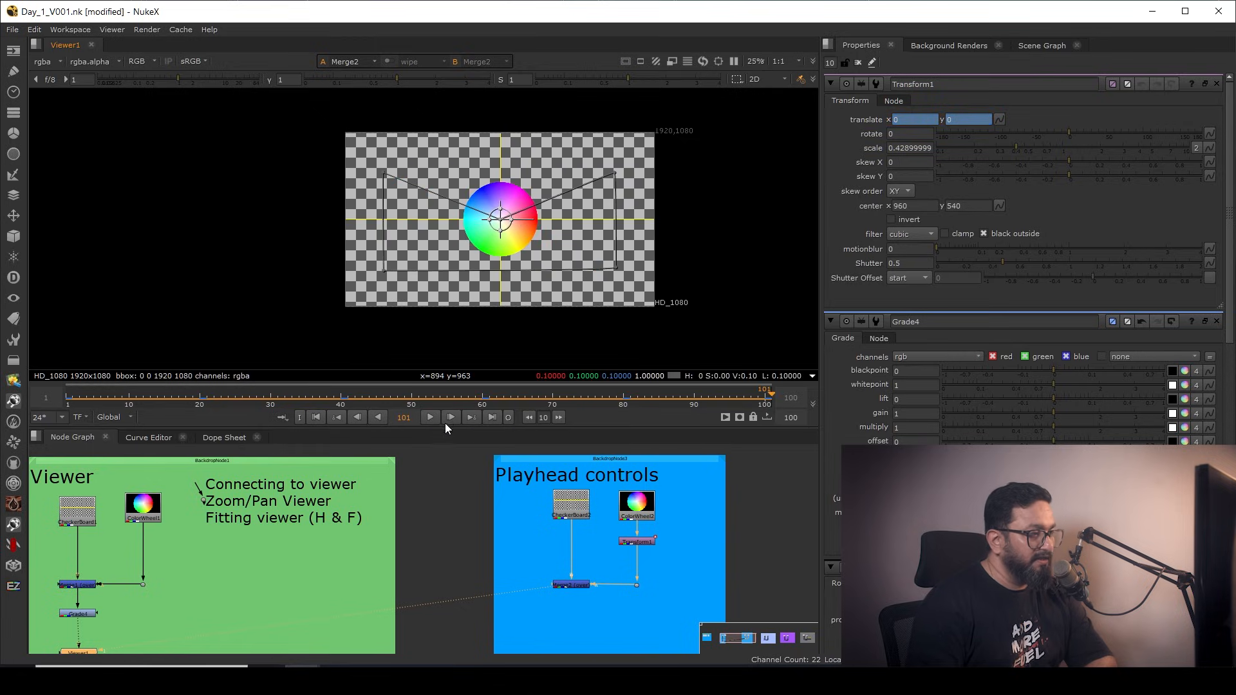
- Set the playback mode to Continue, play the animation from frame 1 past the end of the range, and stop playback
left_click(283, 418)
left_click(306, 471)
left_click(315, 418)
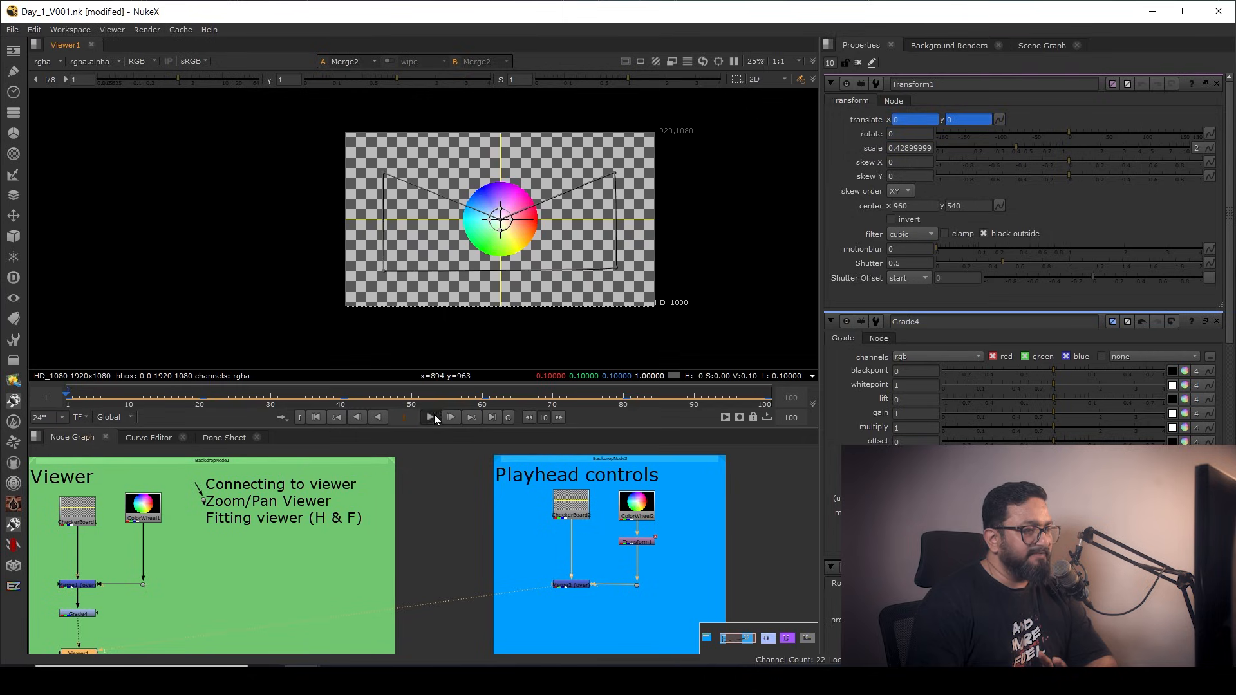
left_click(431, 417)
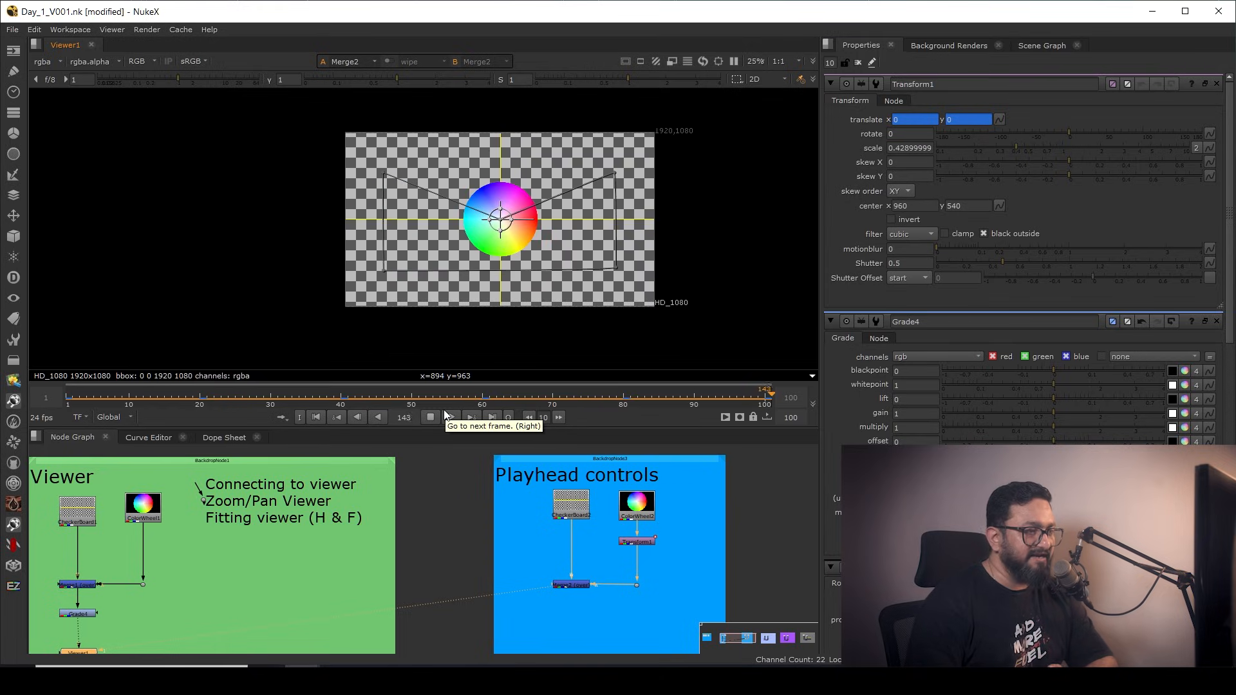
left_click(431, 417)
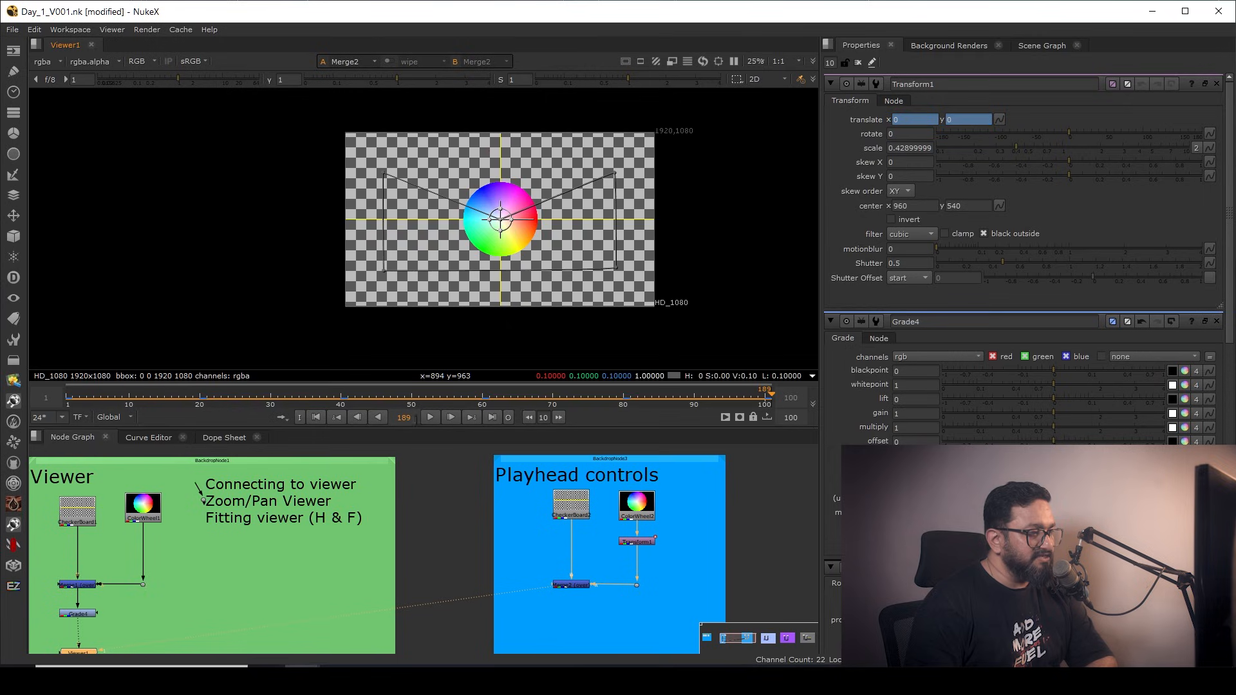
- Set the playback mode to Repeat and view the available playback rates without changing the rate
left_click(281, 418)
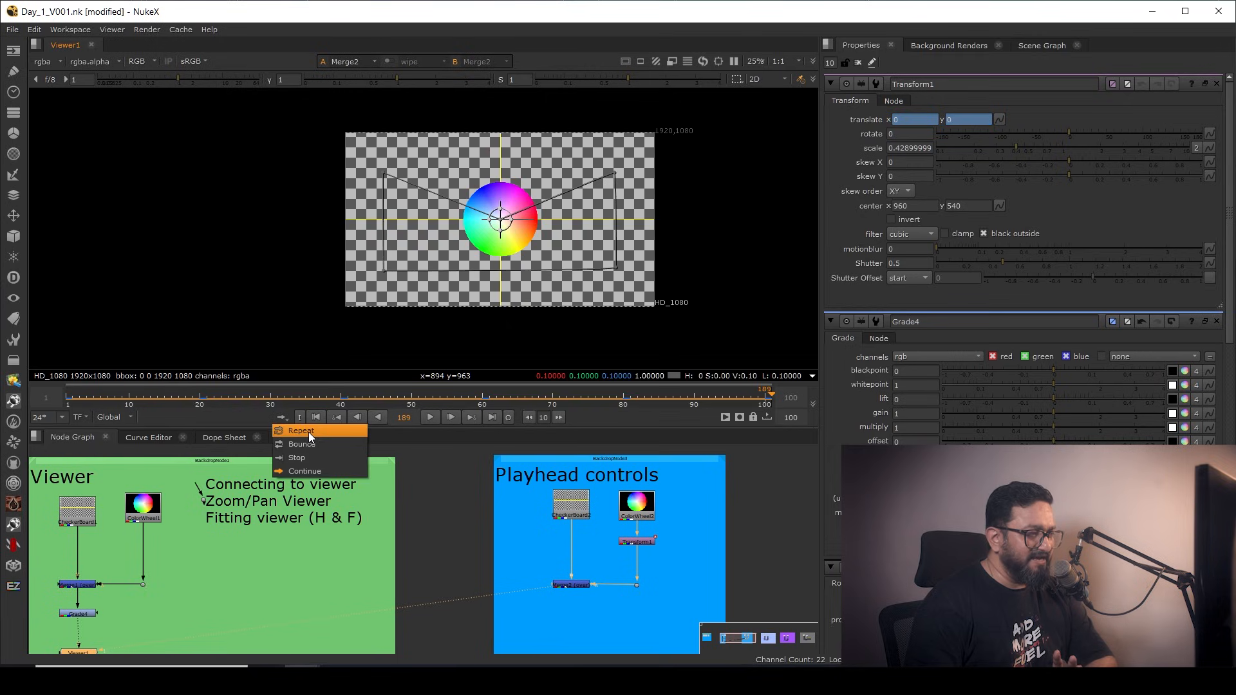
left_click(308, 431)
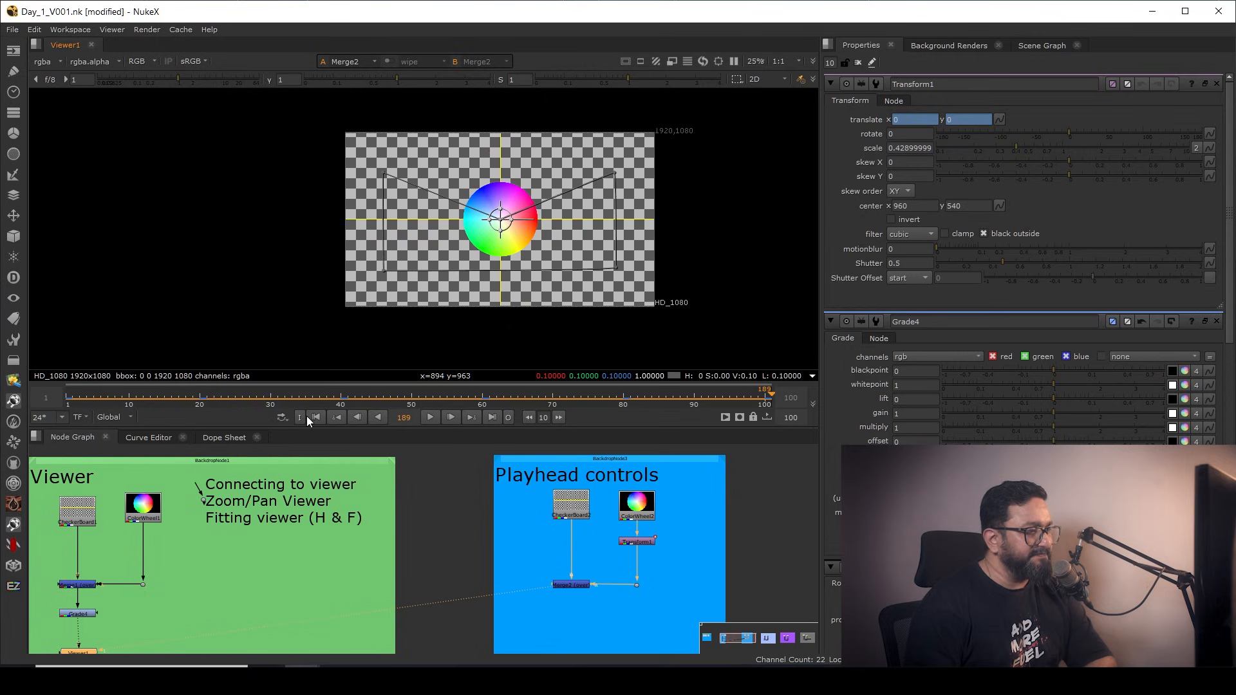
left_click(61, 417)
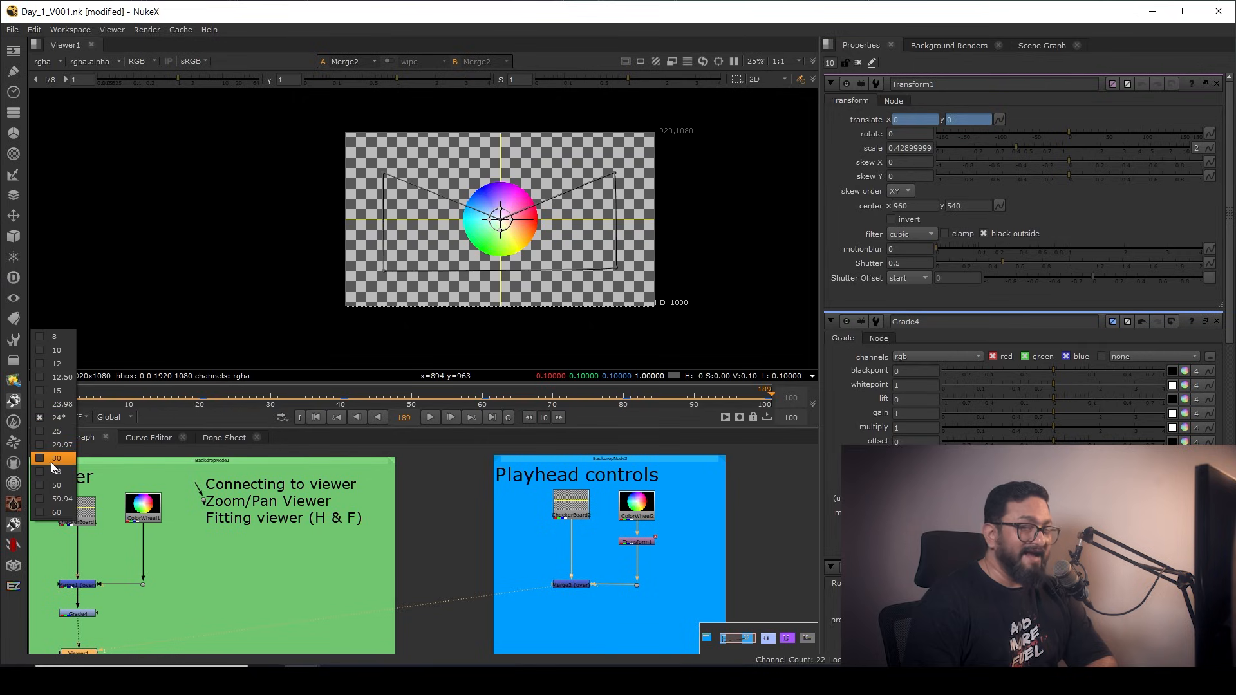
left_click(169, 426)
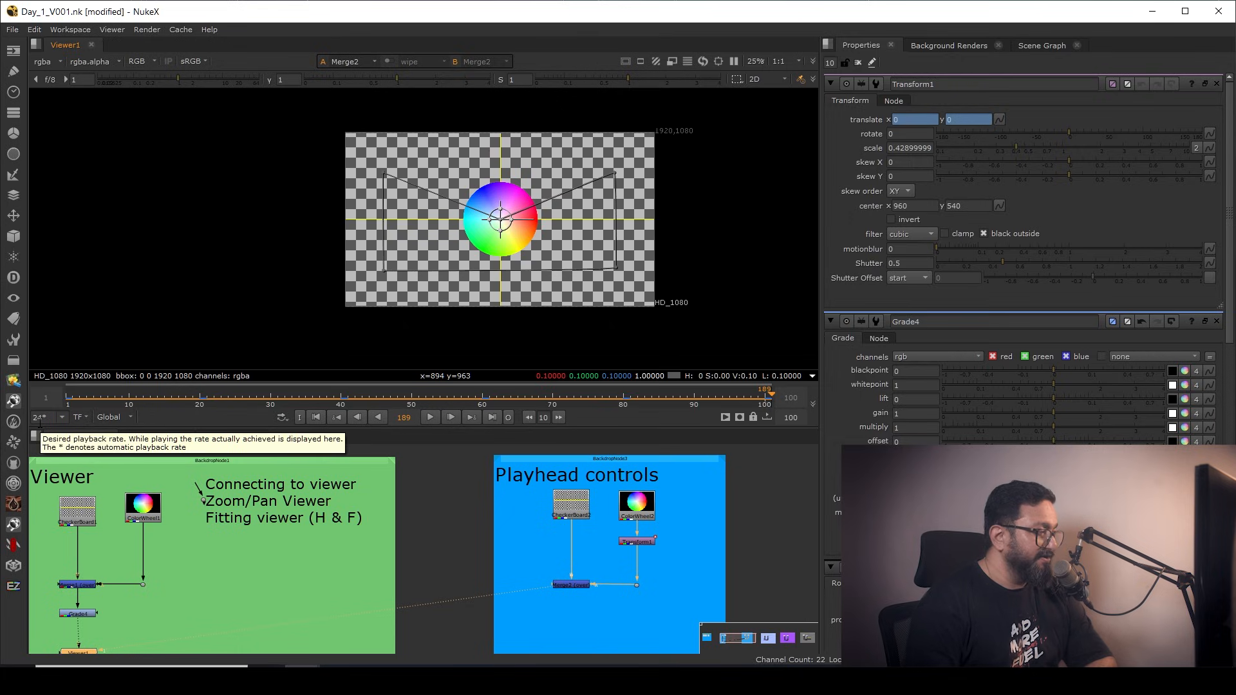
- Switch the timeline display between TC (Timecode) and TF (Timeline Frames) twice, ending on Timeline Frames
left_click(83, 416)
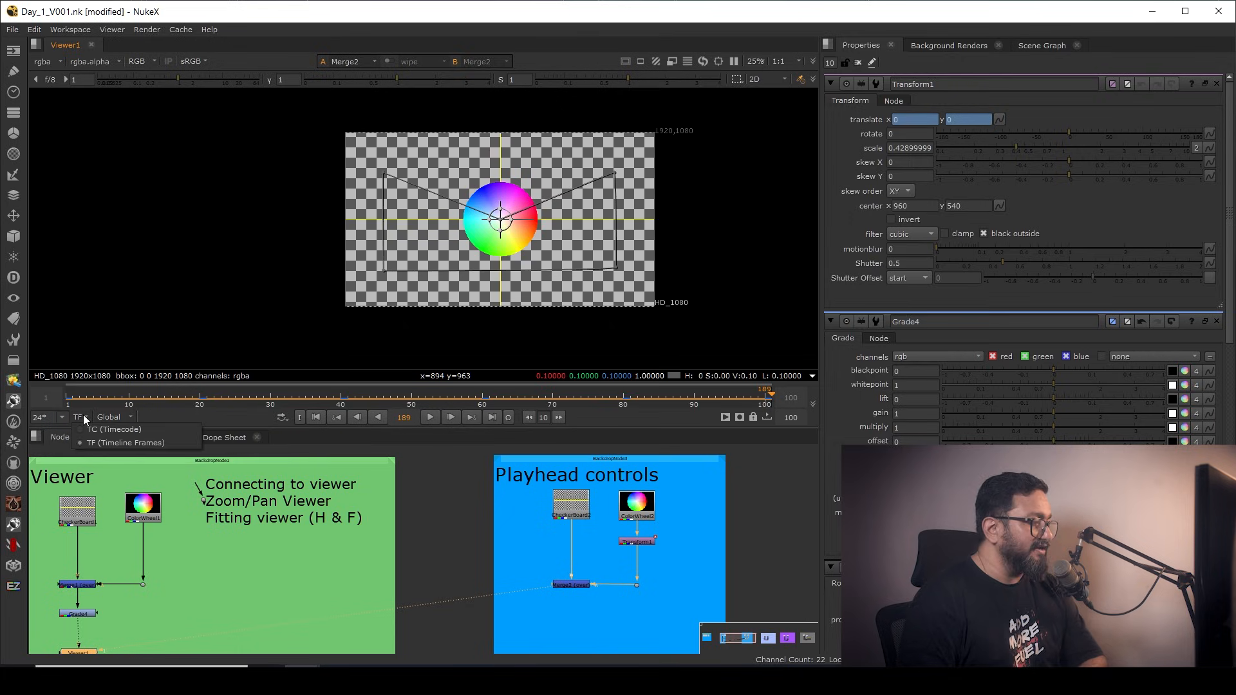
left_click(118, 430)
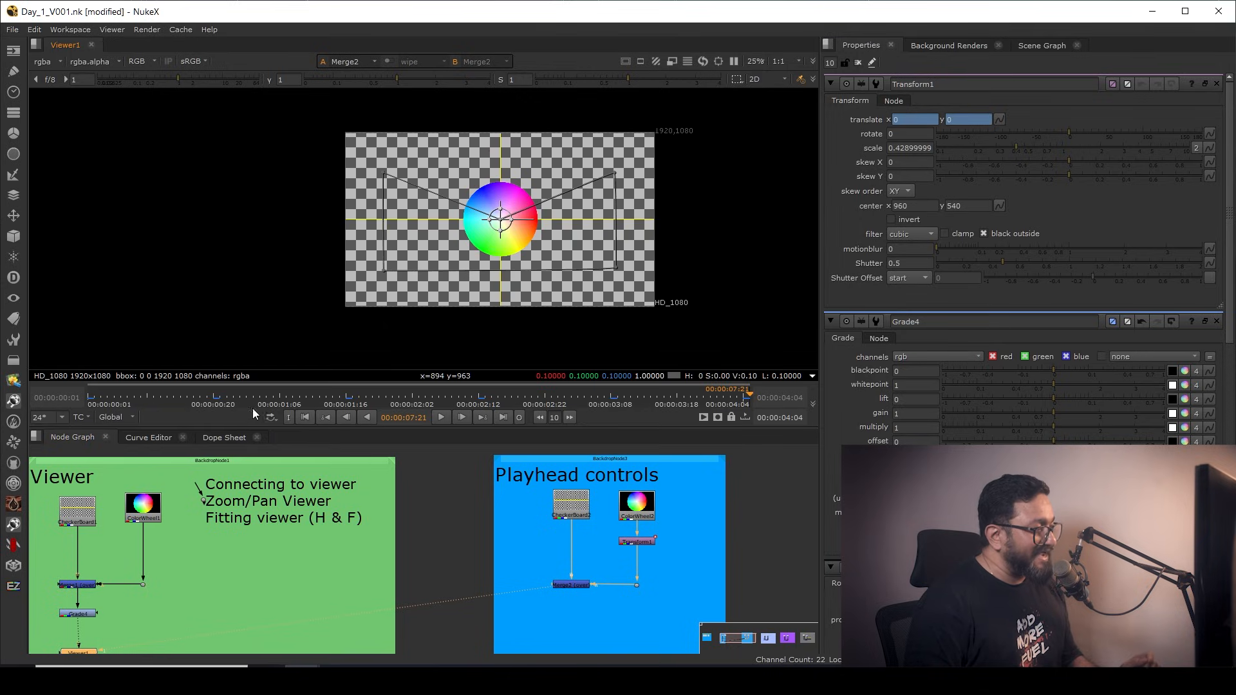
left_click(78, 416)
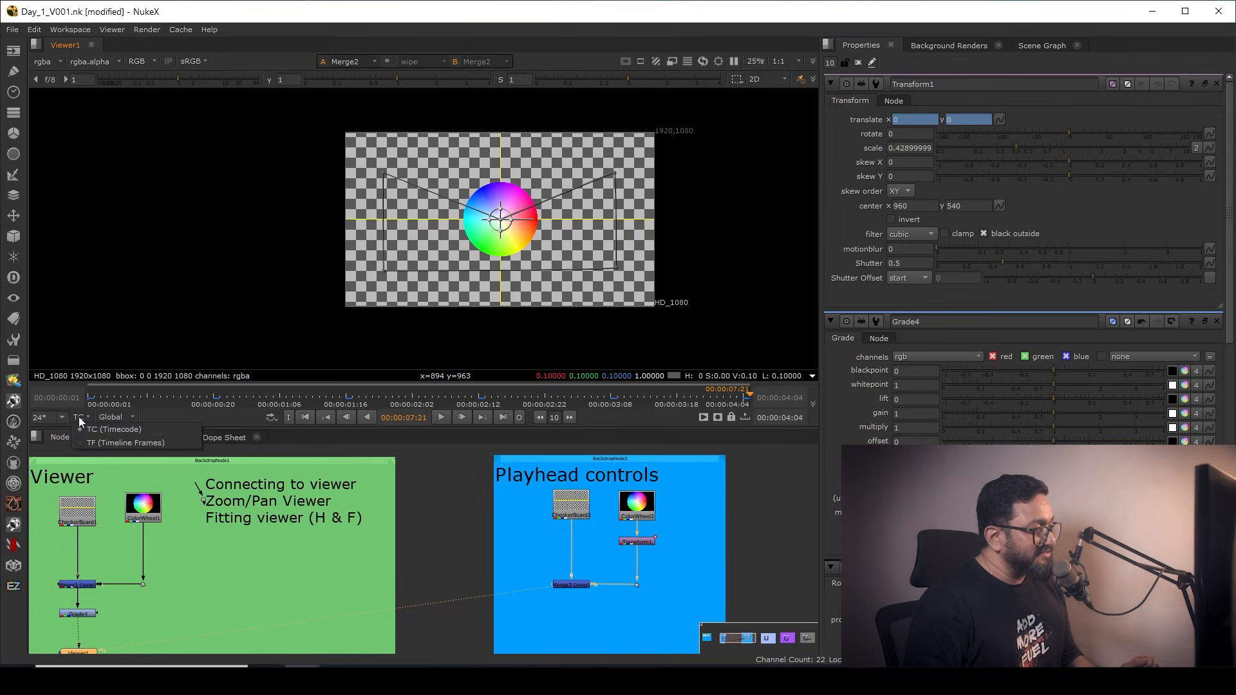
left_click(106, 445)
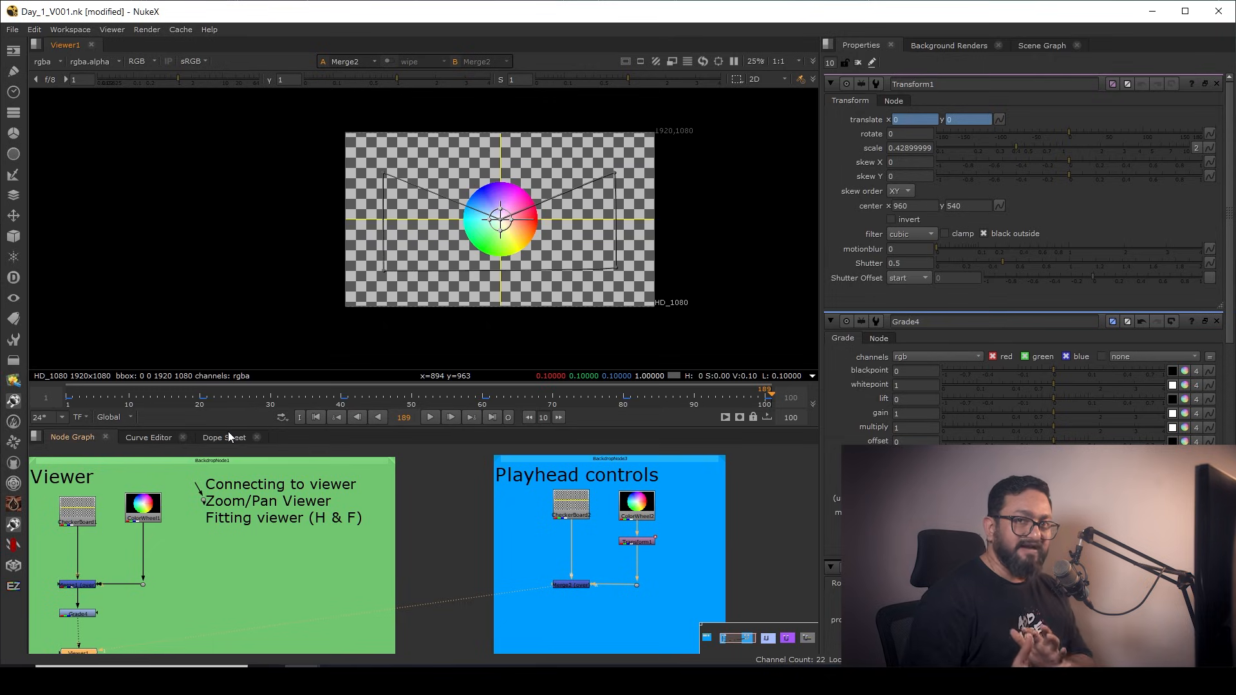
left_click(80, 420)
left_click(128, 430)
left_click(82, 416)
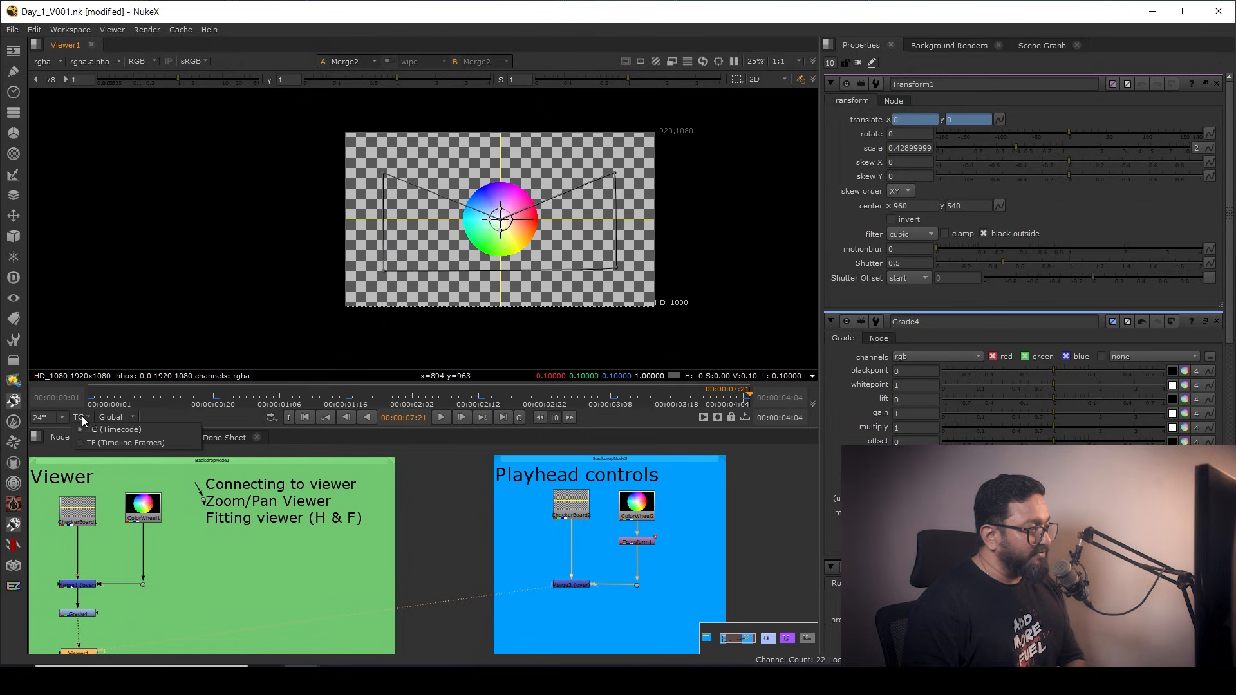
left_click(110, 443)
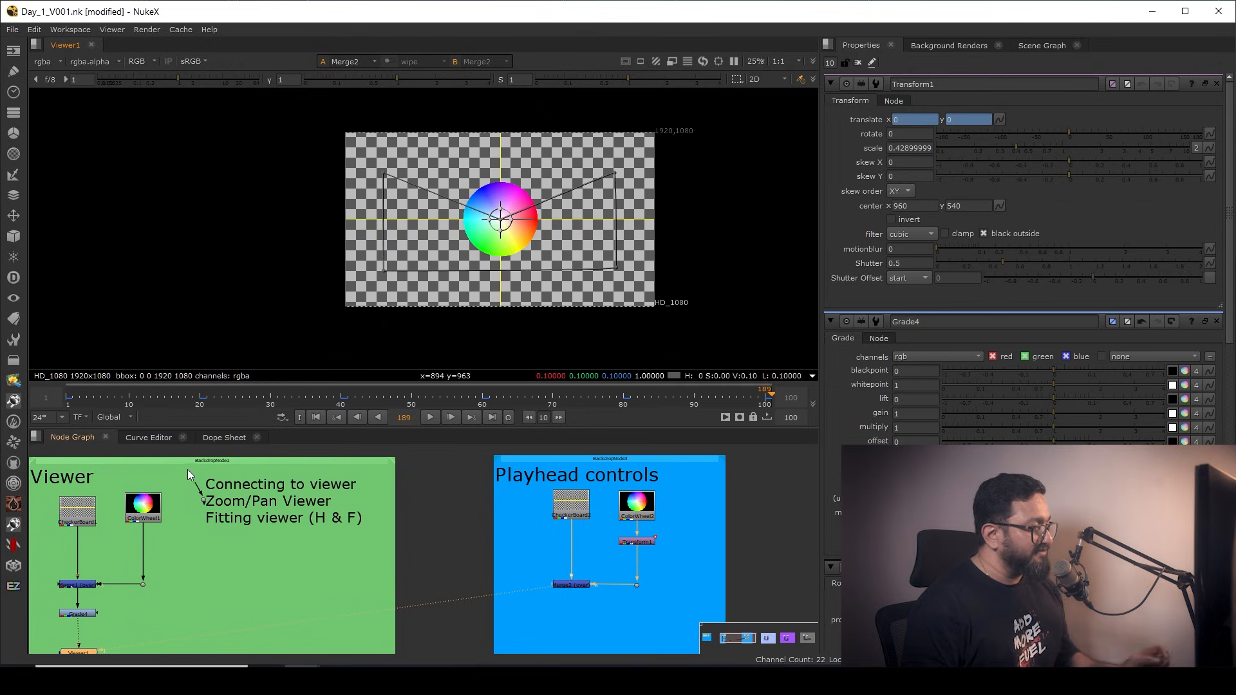
- Keep the timeline range on Global and open the Project Settings to view the project's frame range
left_click(131, 415)
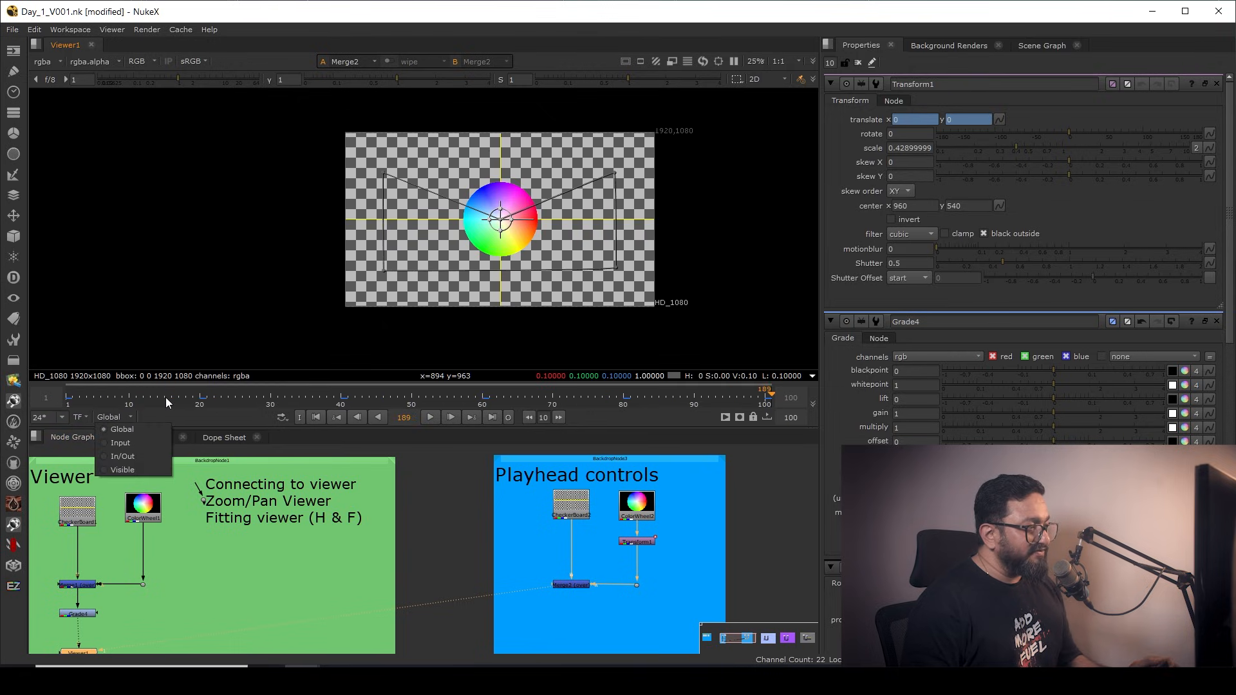
left_click(126, 431)
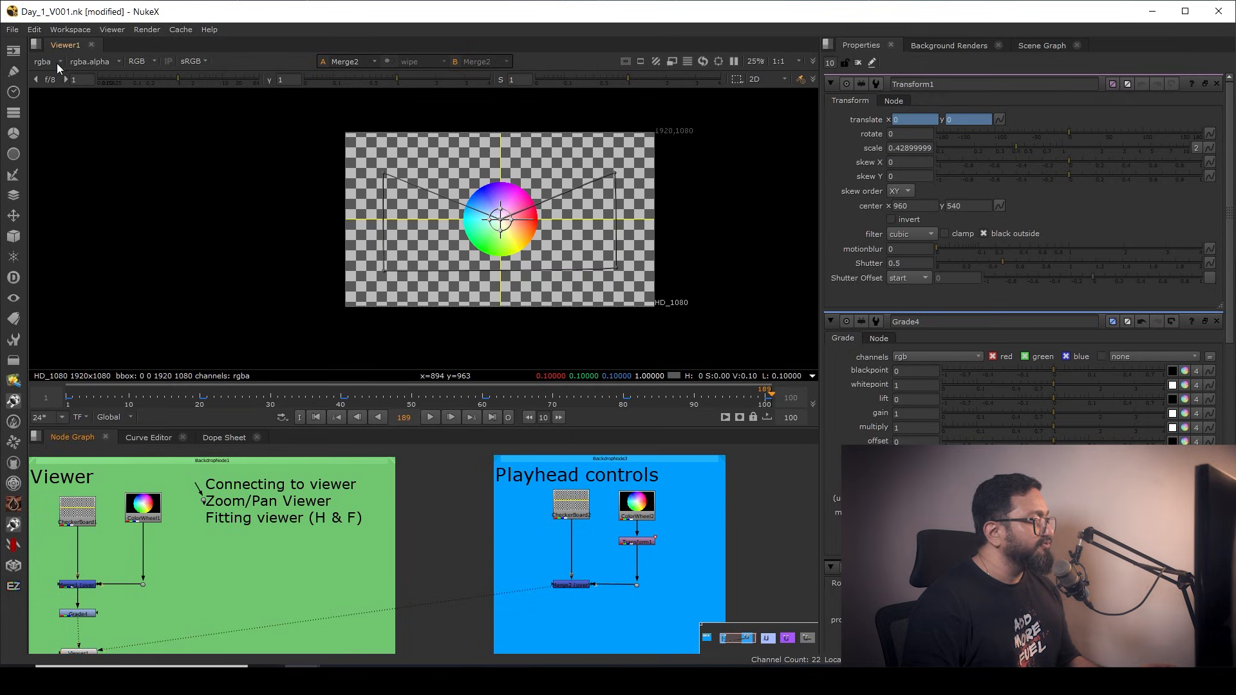
left_click(35, 30)
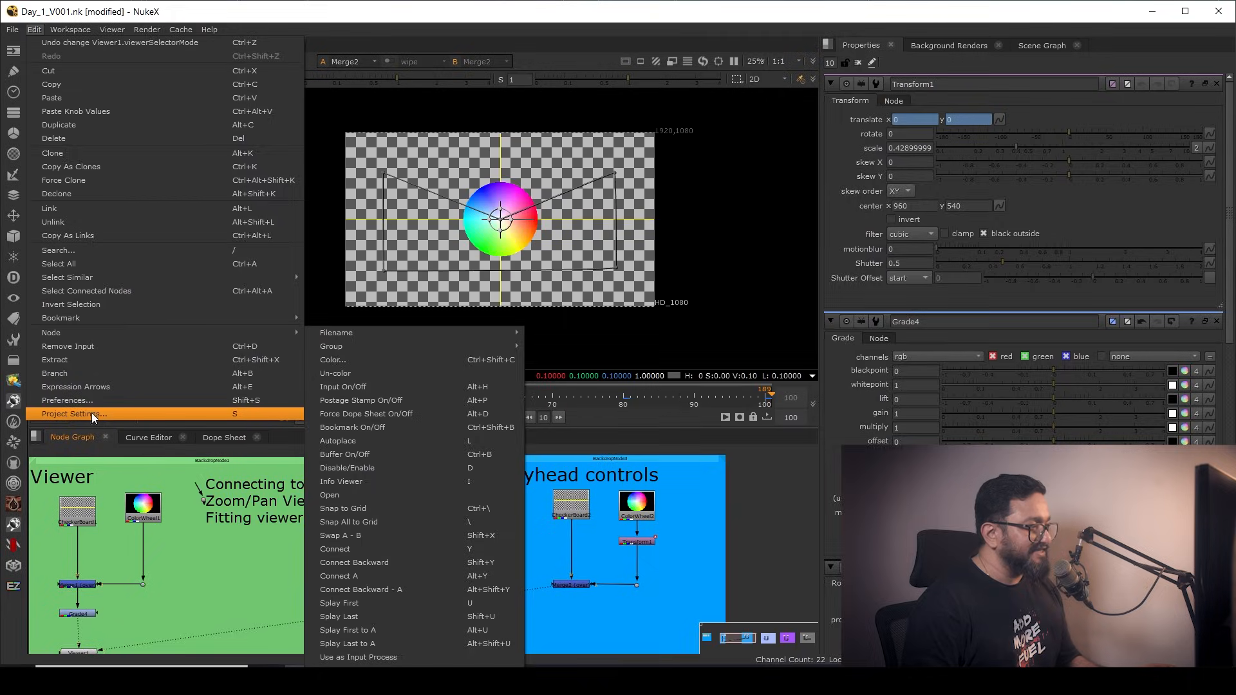
left_click(91, 413)
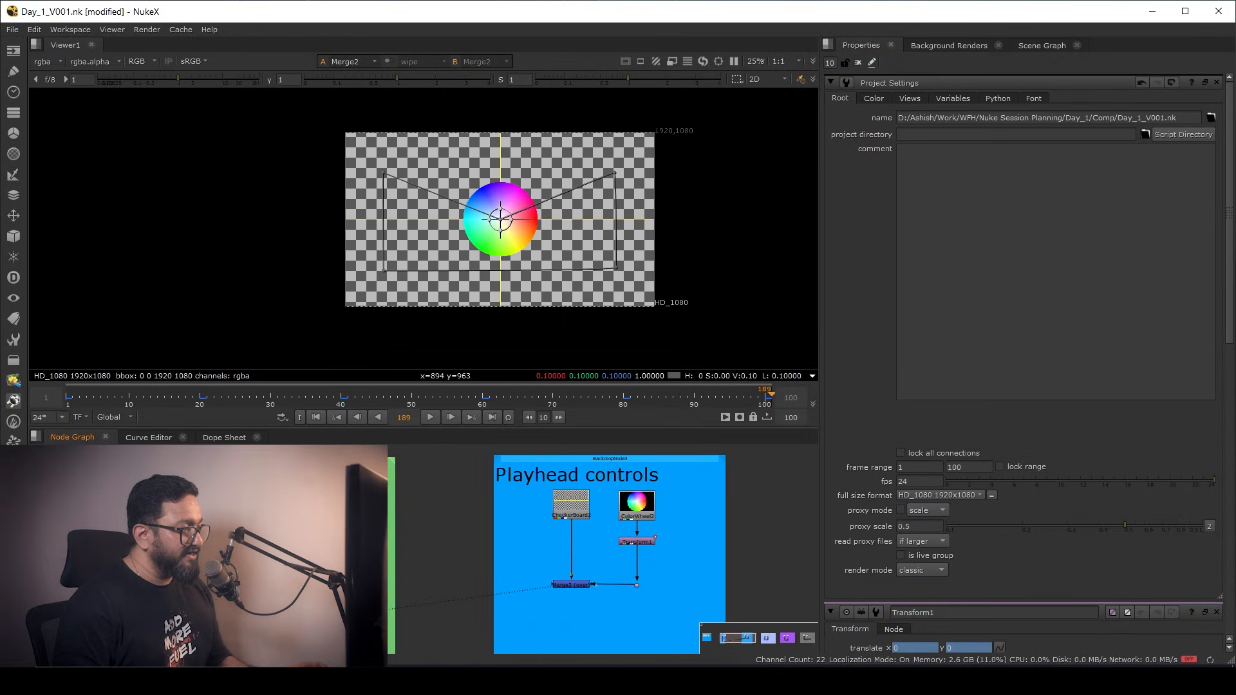
- Set the timeline range to Input, and change it to In/Out
left_click(108, 416)
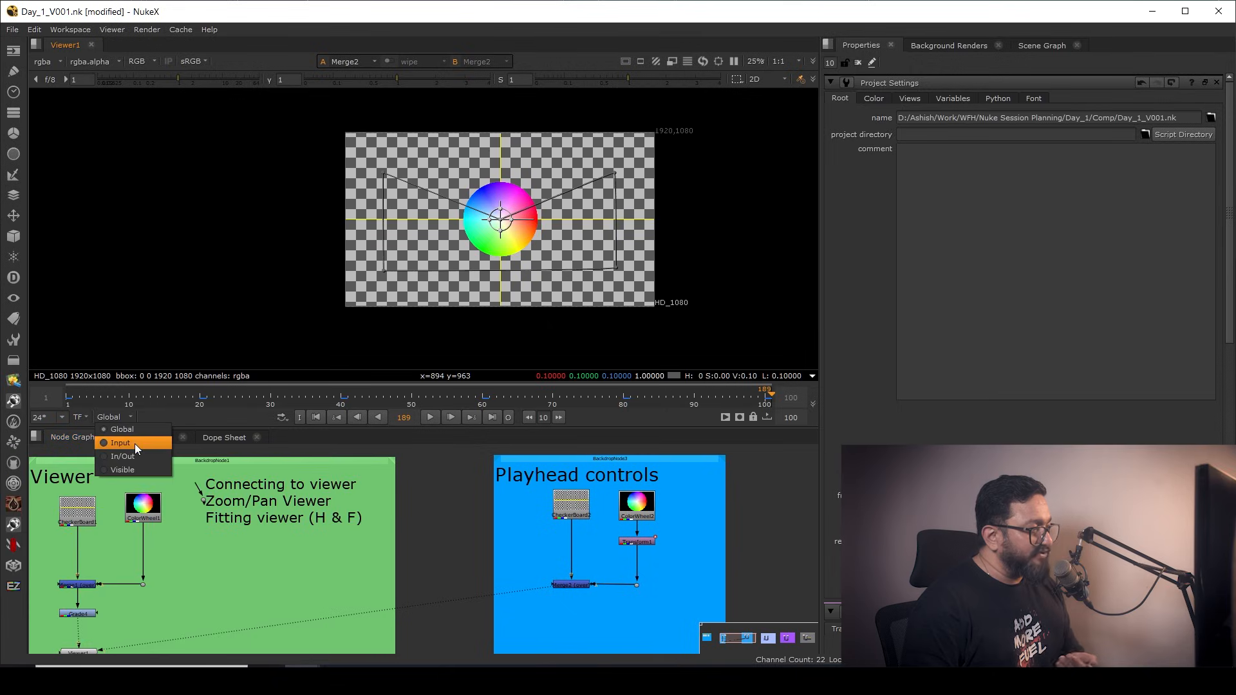
left_click(134, 443)
left_click(116, 416)
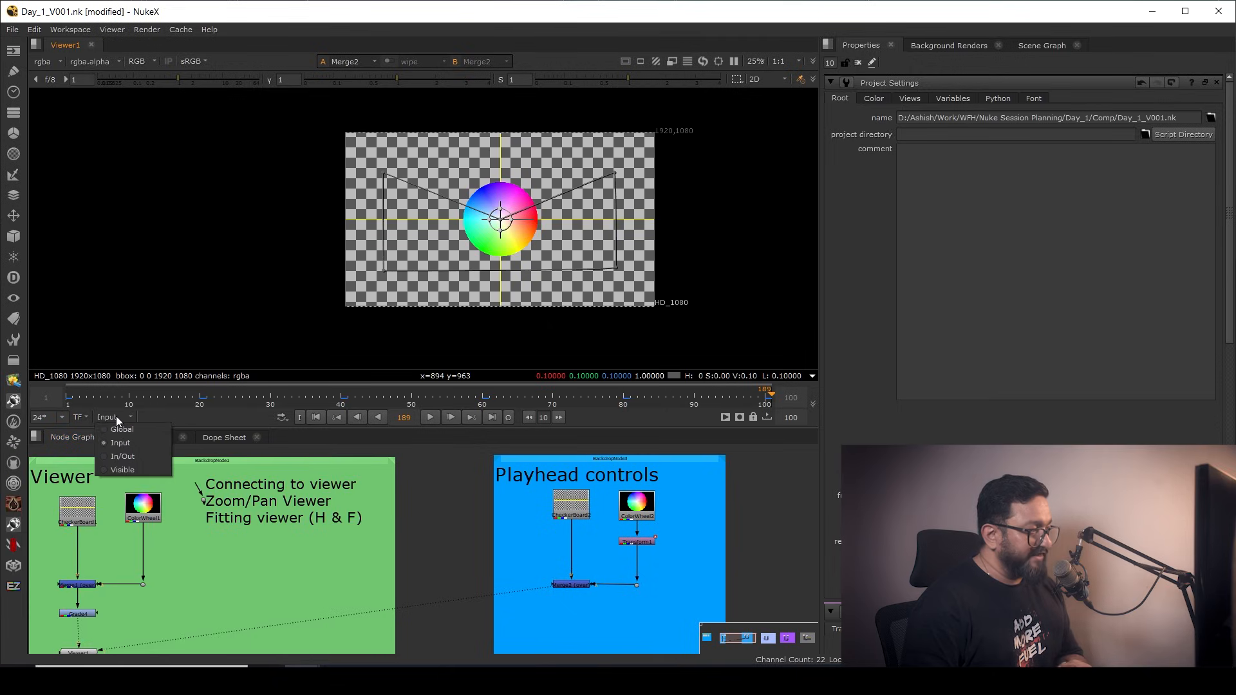
left_click(126, 457)
- Mark the in point at frame 35 and the out point at frame 49 on the timeline
mouse_move(291, 404)
left_mouse_down()
mouse_move(317, 407)
mouse_move(305, 405)
left_mouse_up()
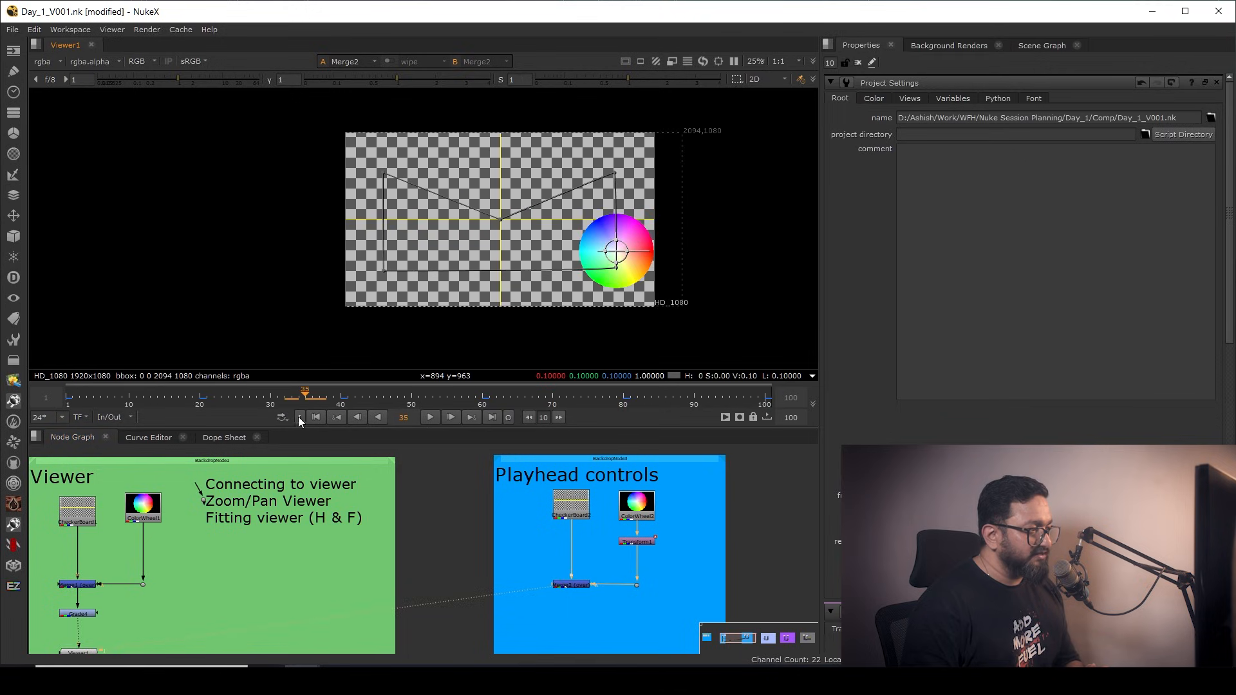
left_click(300, 417)
left_click_drag(434, 398, 674, 397)
left_click(508, 417)
- Switch the timeline range to Global and back to In/Out to compare the two views
left_click(107, 415)
left_click(115, 423)
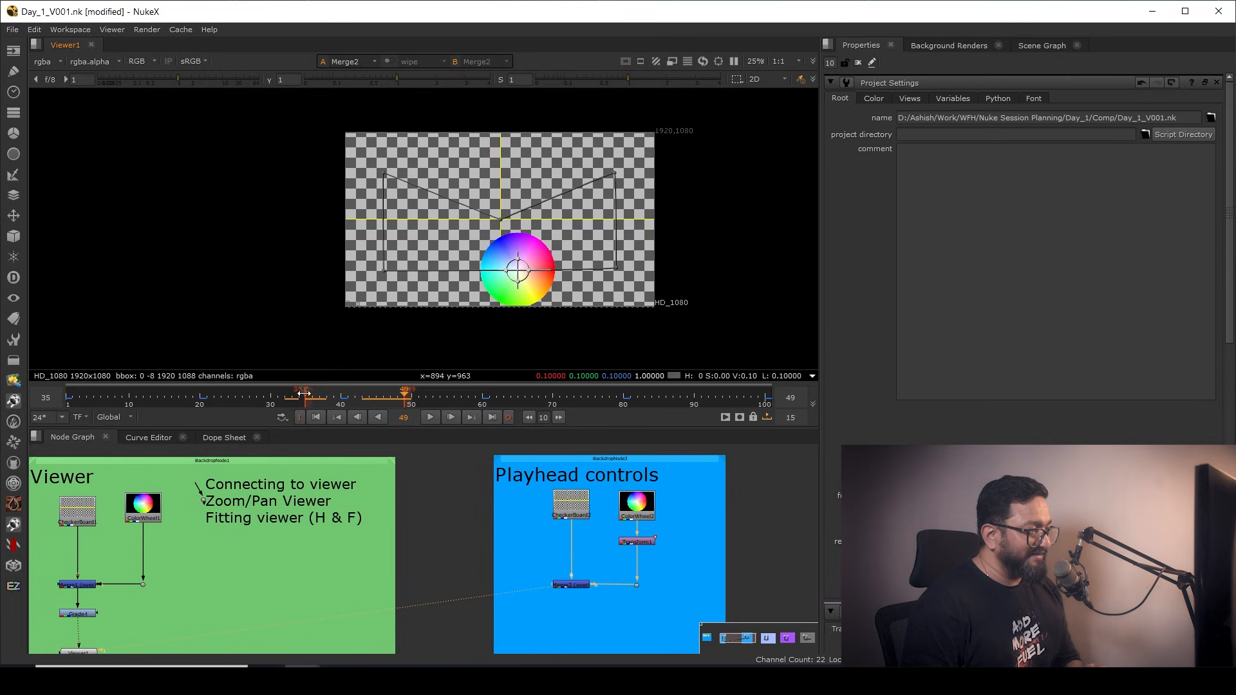
left_click(116, 417)
left_click(130, 456)
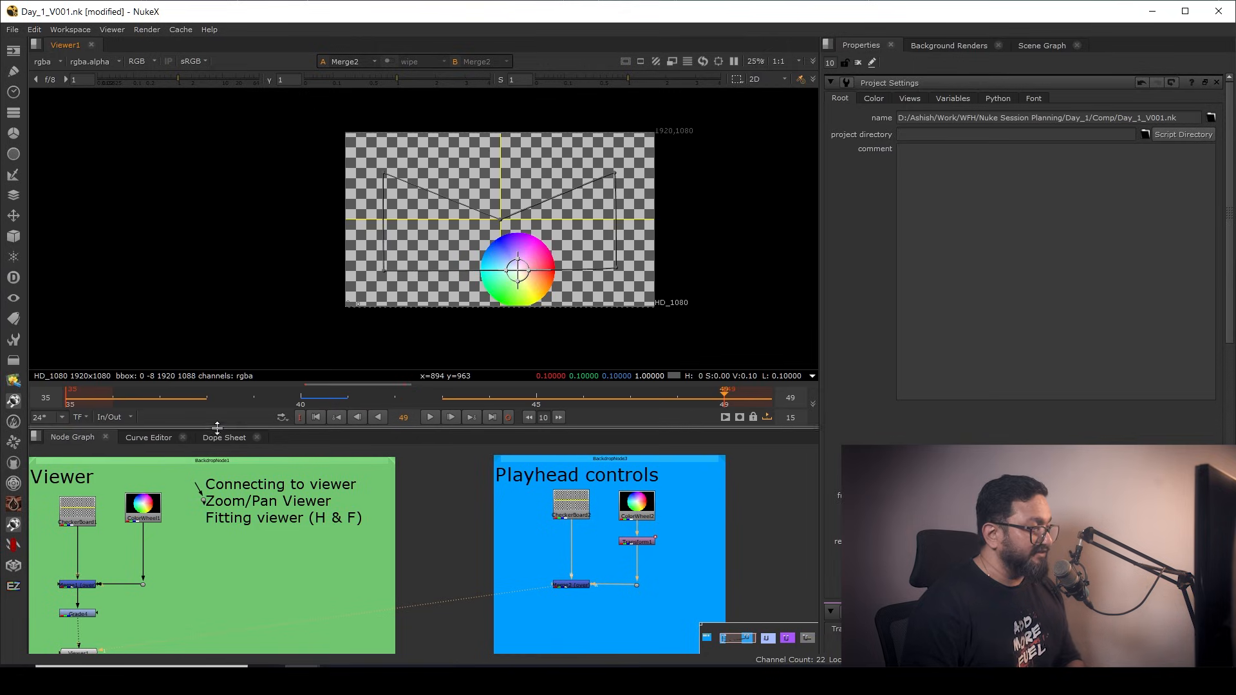
- Set the timeline range to Visible and zoom out the timeline to show more frames
left_click(104, 417)
left_click(118, 471)
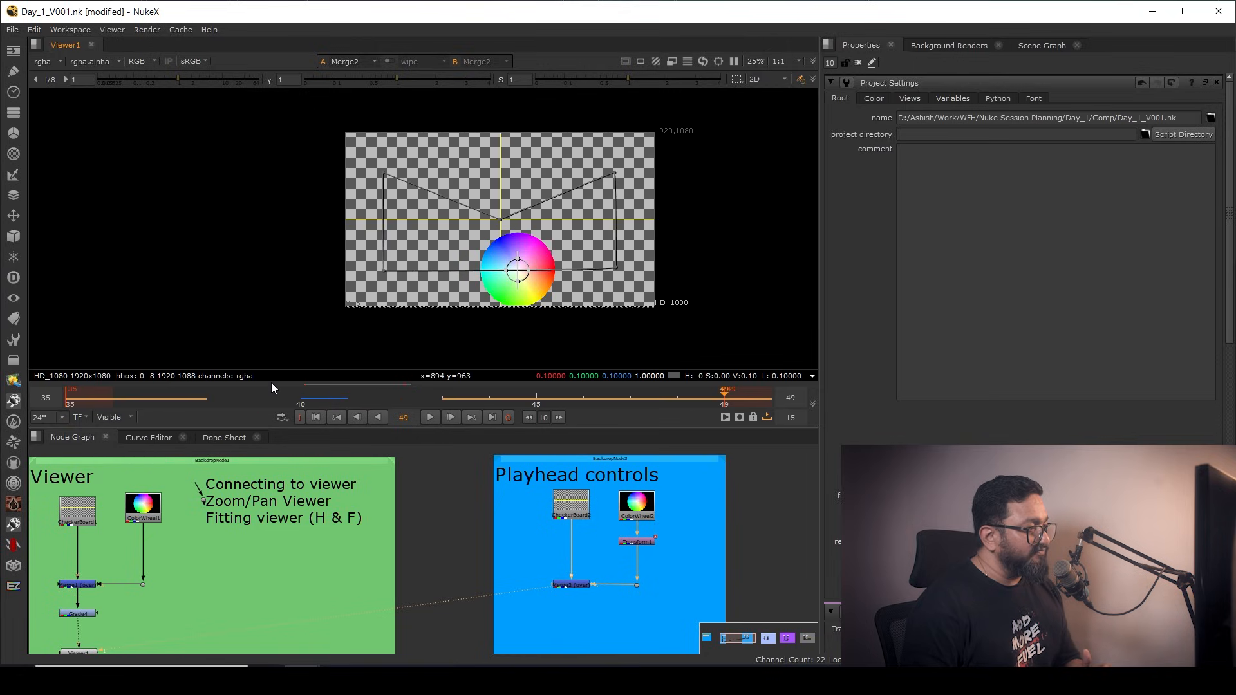
scroll(273, 383, "down", 13)
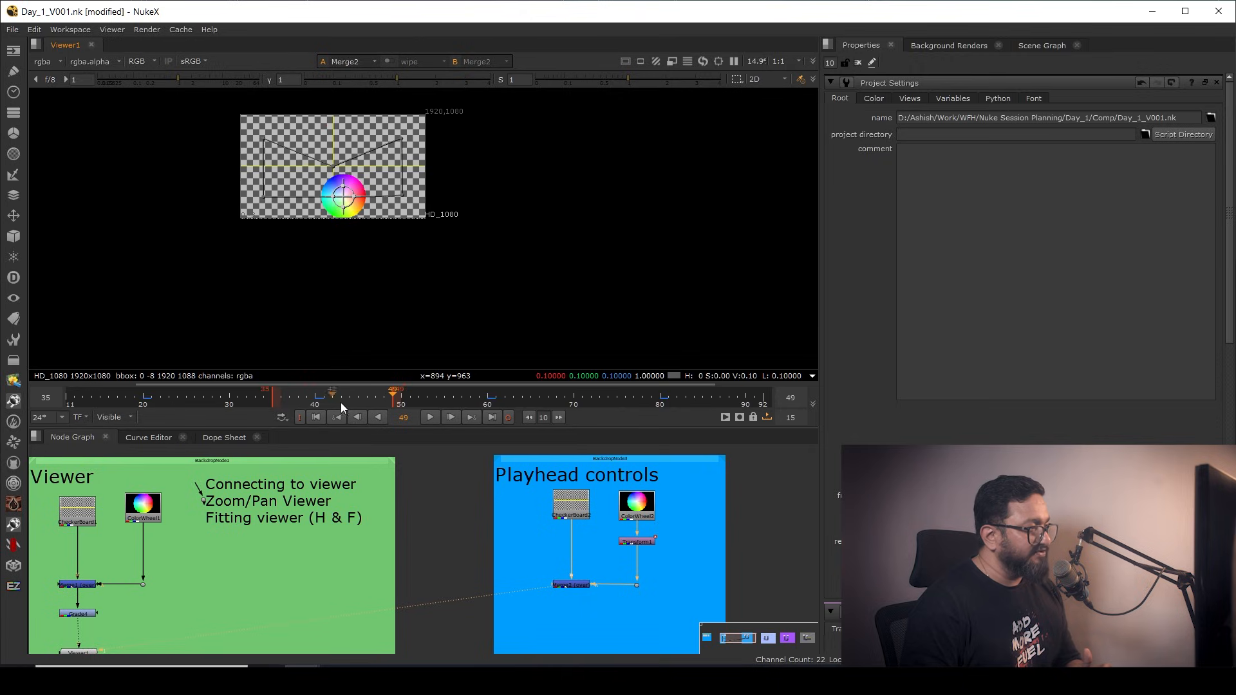
- Return the timeline range to Global and clear the in and out points
left_click(113, 417)
left_click(126, 427)
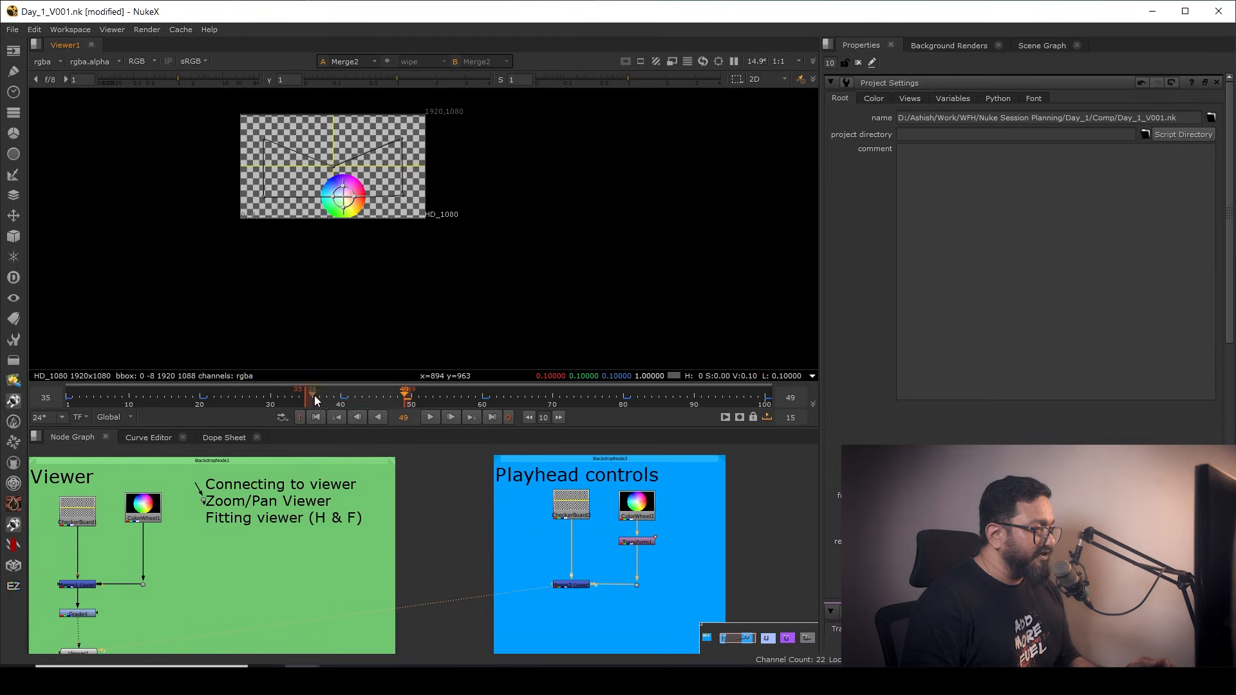
left_click(768, 415)
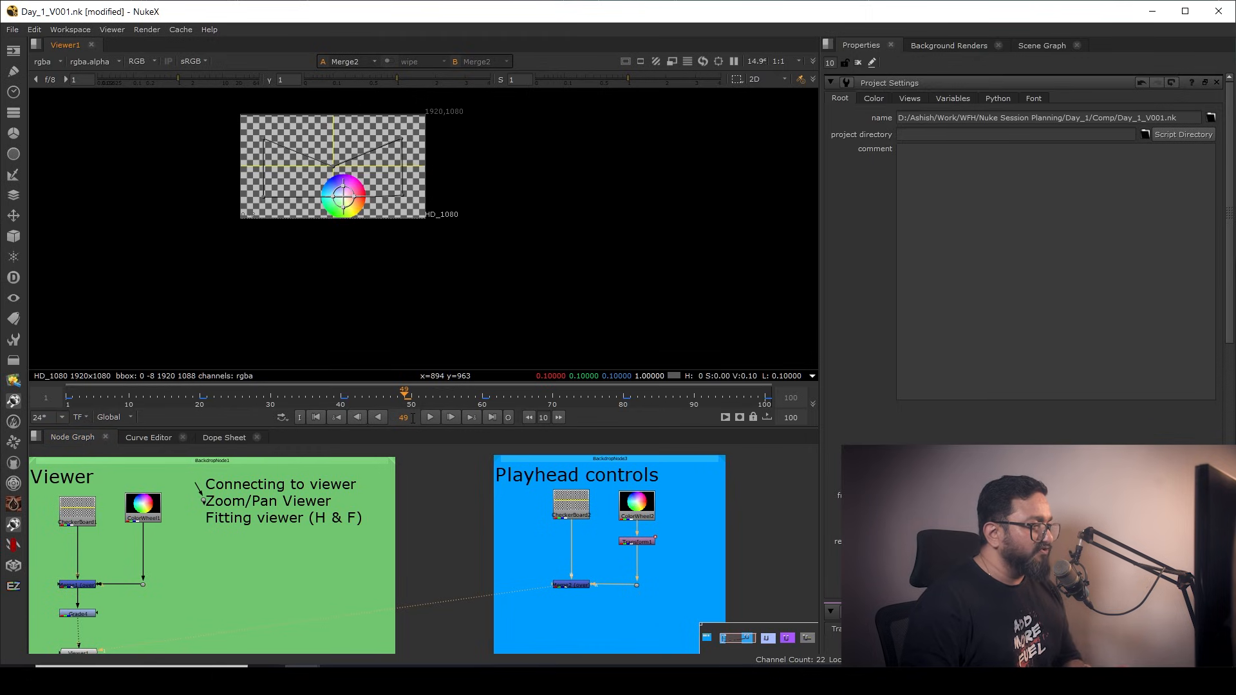
- Go to frame 100 and skip the playhead backward in 10-frame increments to frame 50
type("00")
key("Return")
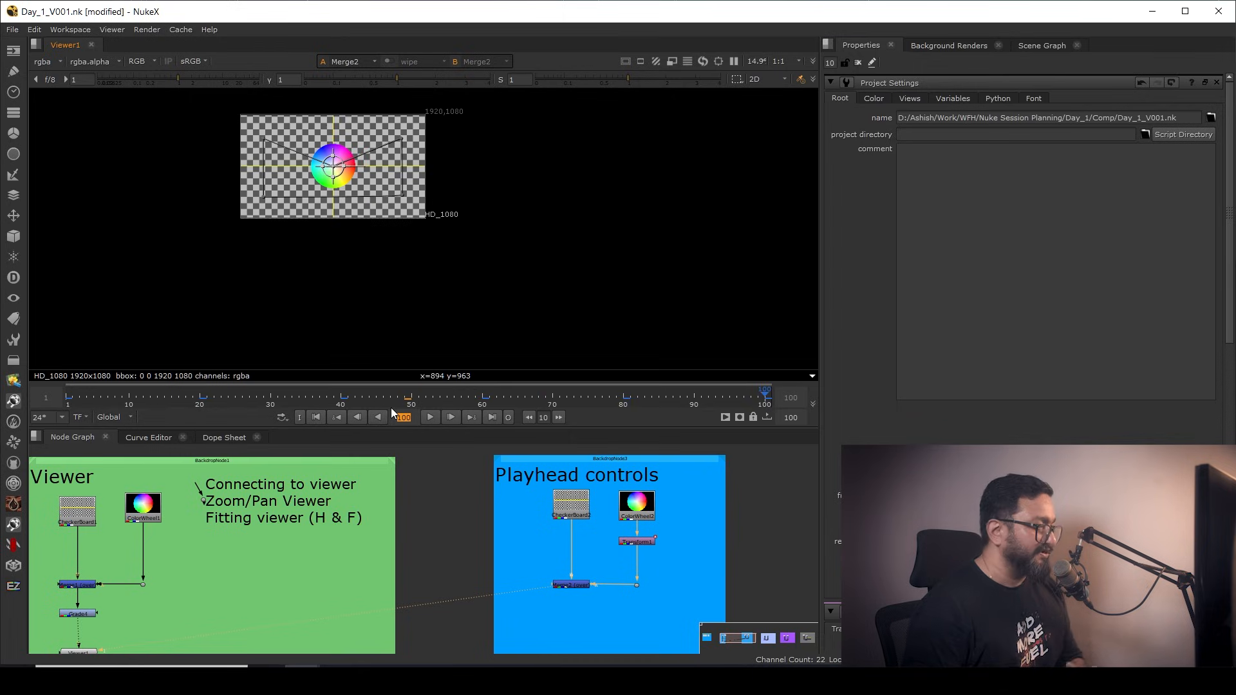
left_click(561, 418)
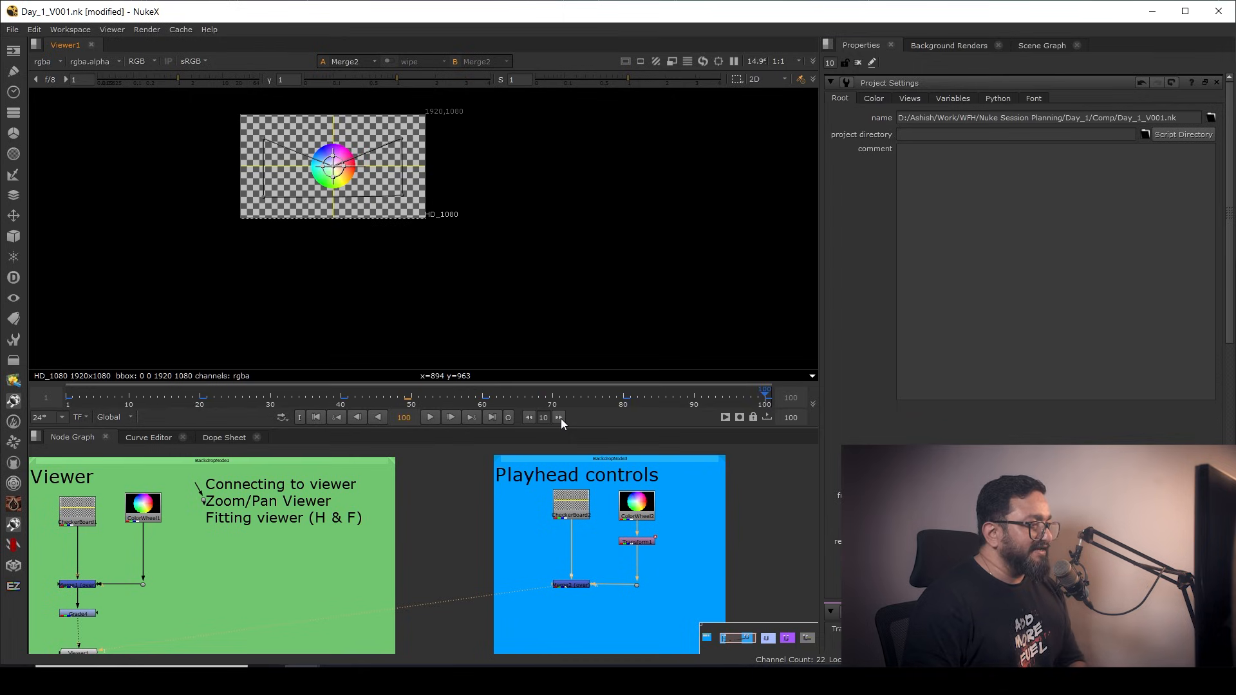
left_click(529, 418)
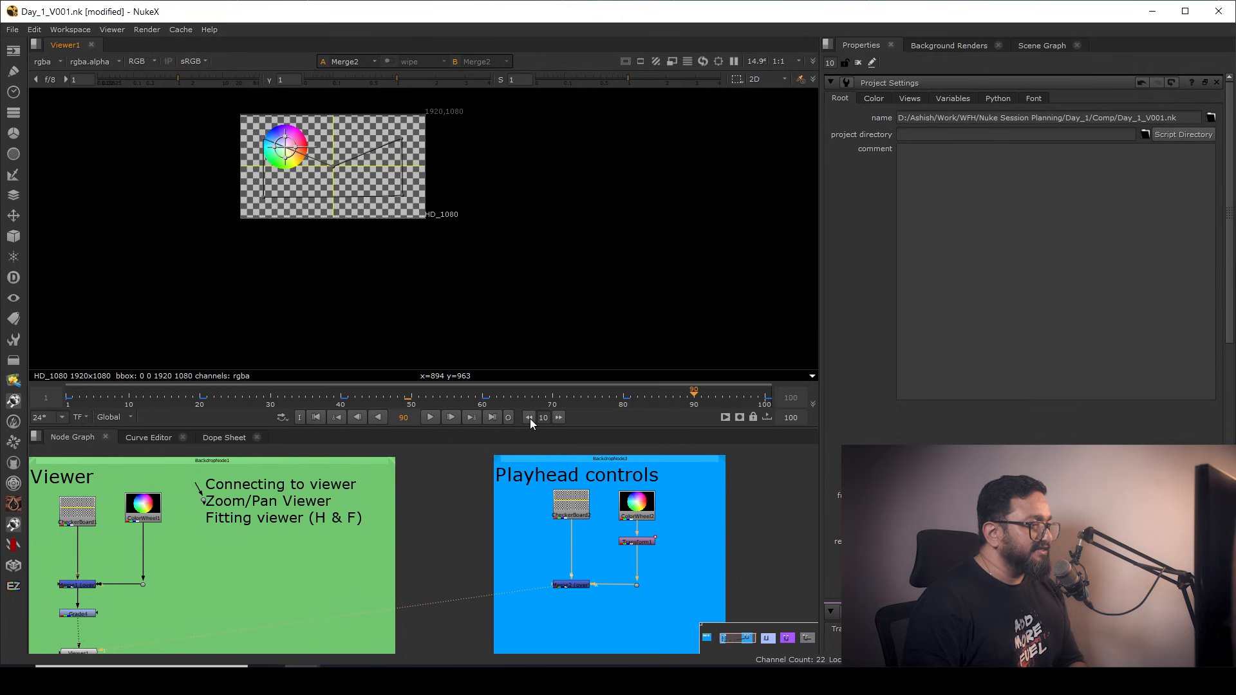
left_click(530, 418)
left_click(530, 418)
left_click(528, 418)
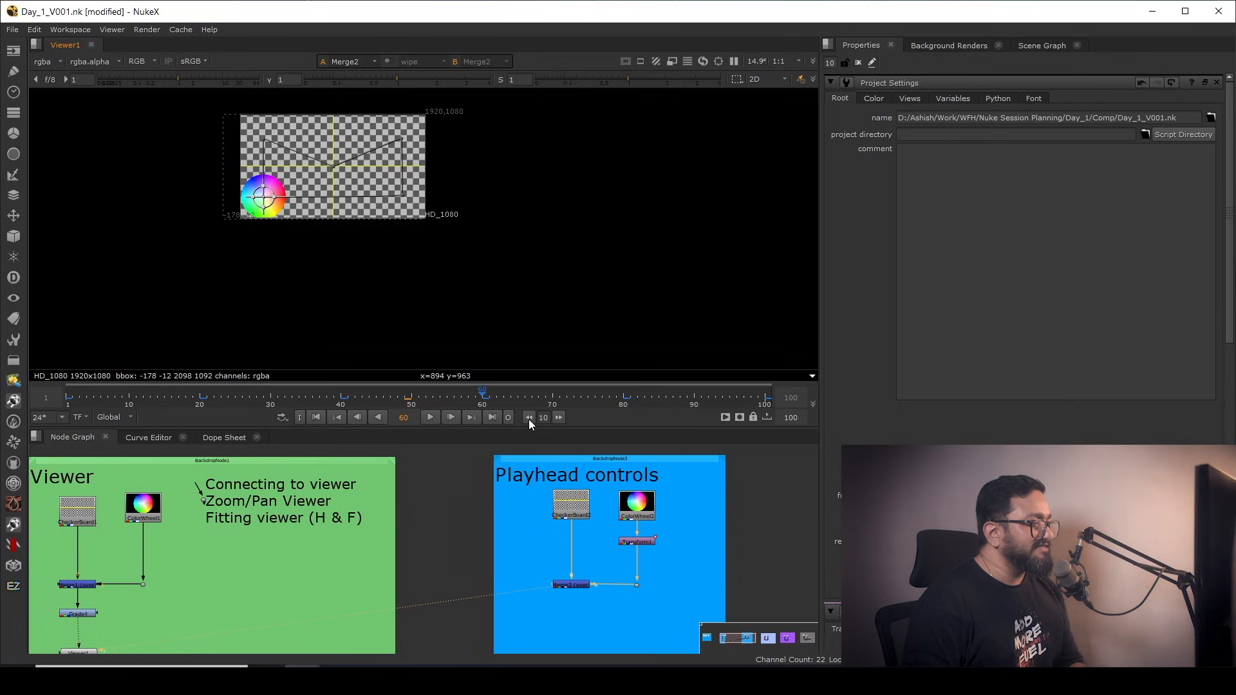
left_click(529, 418)
- Skip the playhead forward in 10-frame increments to frame 100 and back to frame 70
left_click(559, 417)
left_click(558, 418)
left_click(559, 417)
left_click(558, 418)
left_click(559, 418)
left_click(527, 417)
left_click(527, 417)
left_click(527, 417)
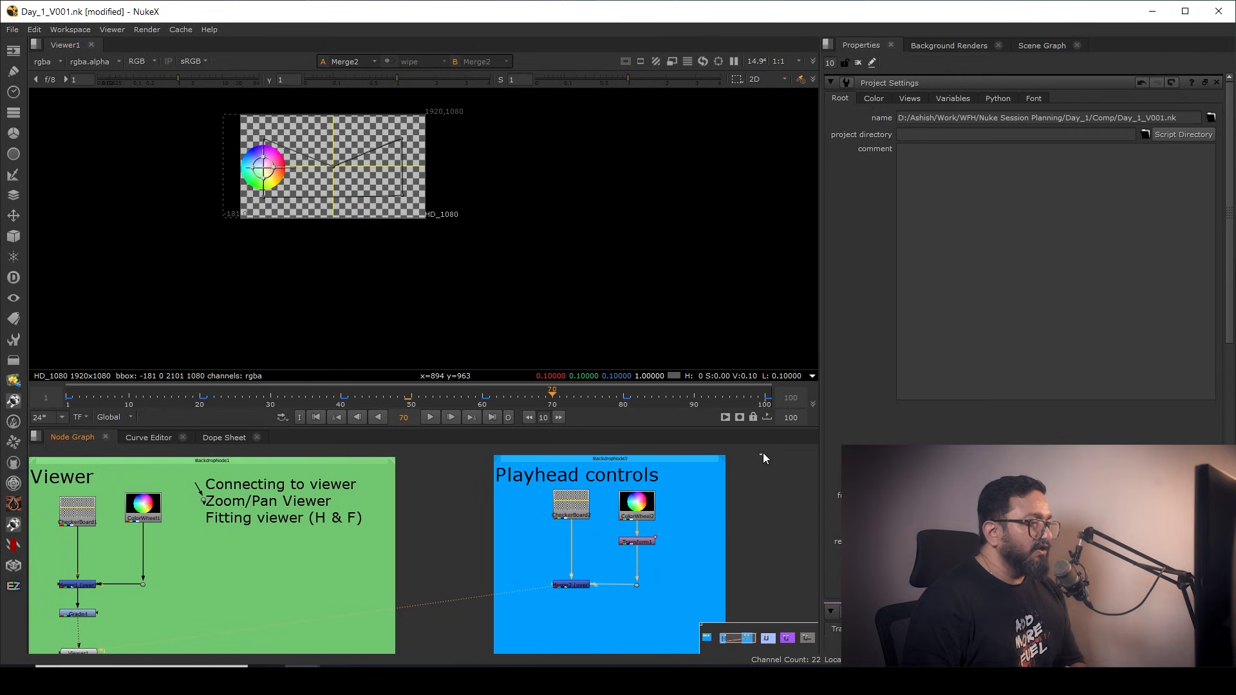
- Render a flipbook of frames 1-100 using Viewer1's settings and fit the image in the Flipbook viewer
left_click(726, 418)
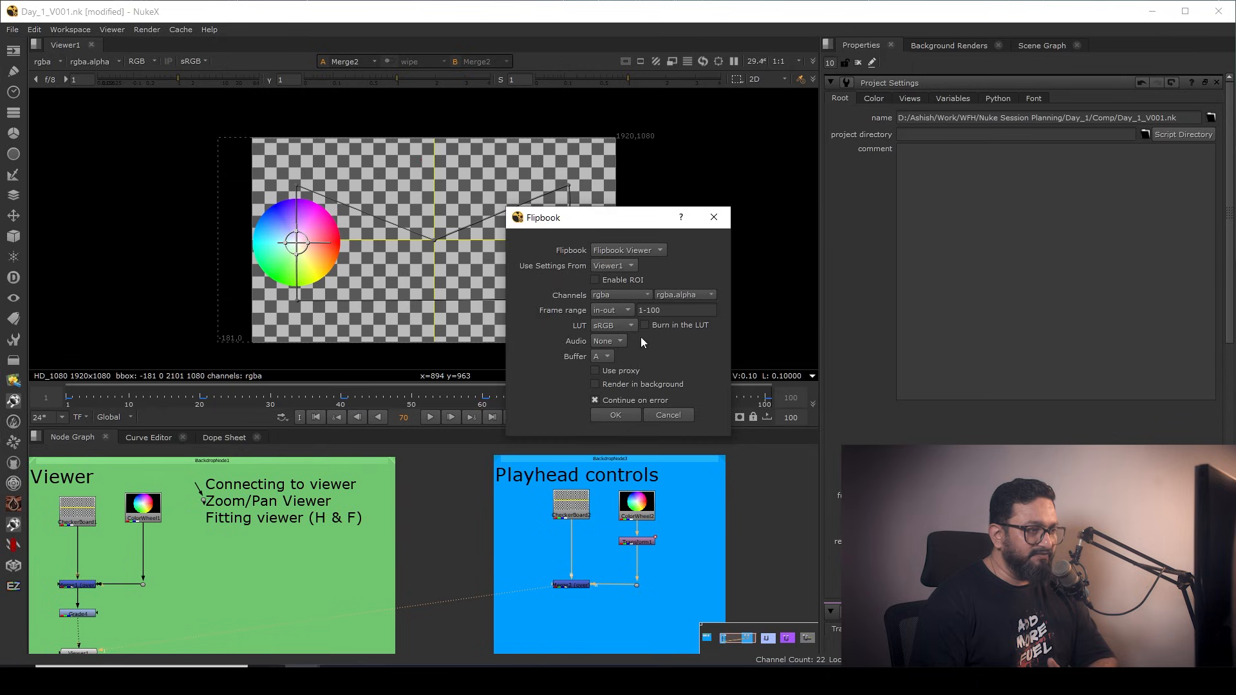
left_click(615, 415)
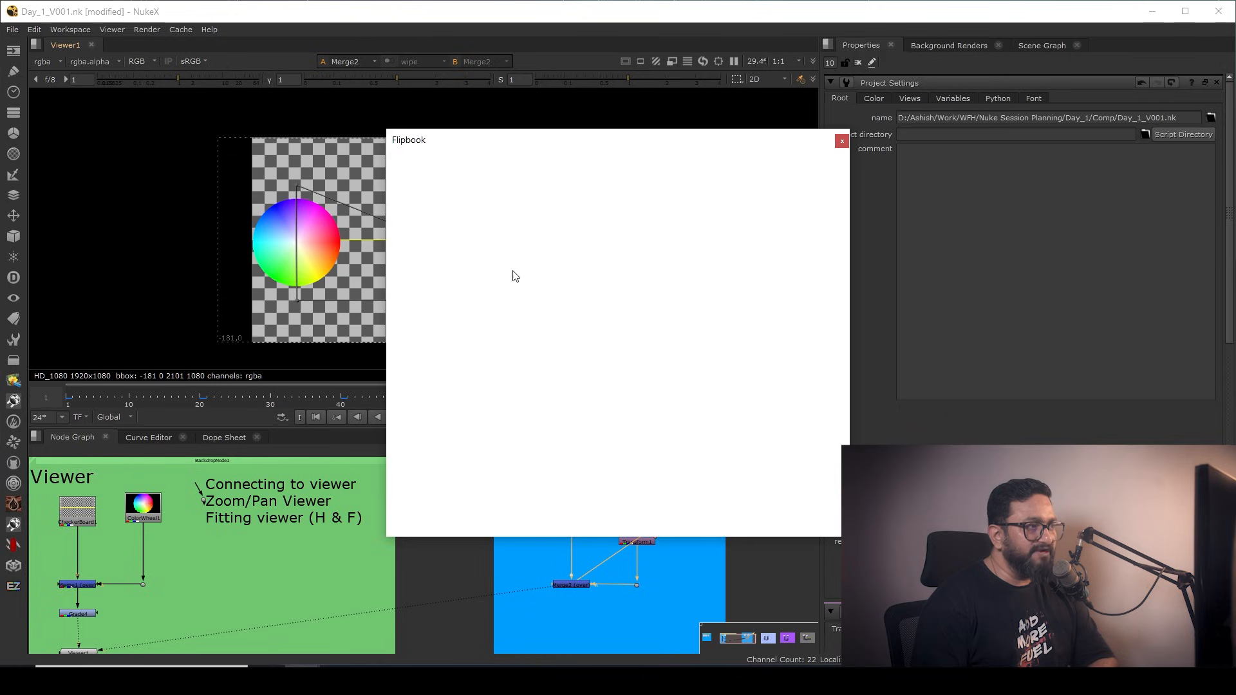
scroll(608, 323, "down", 5)
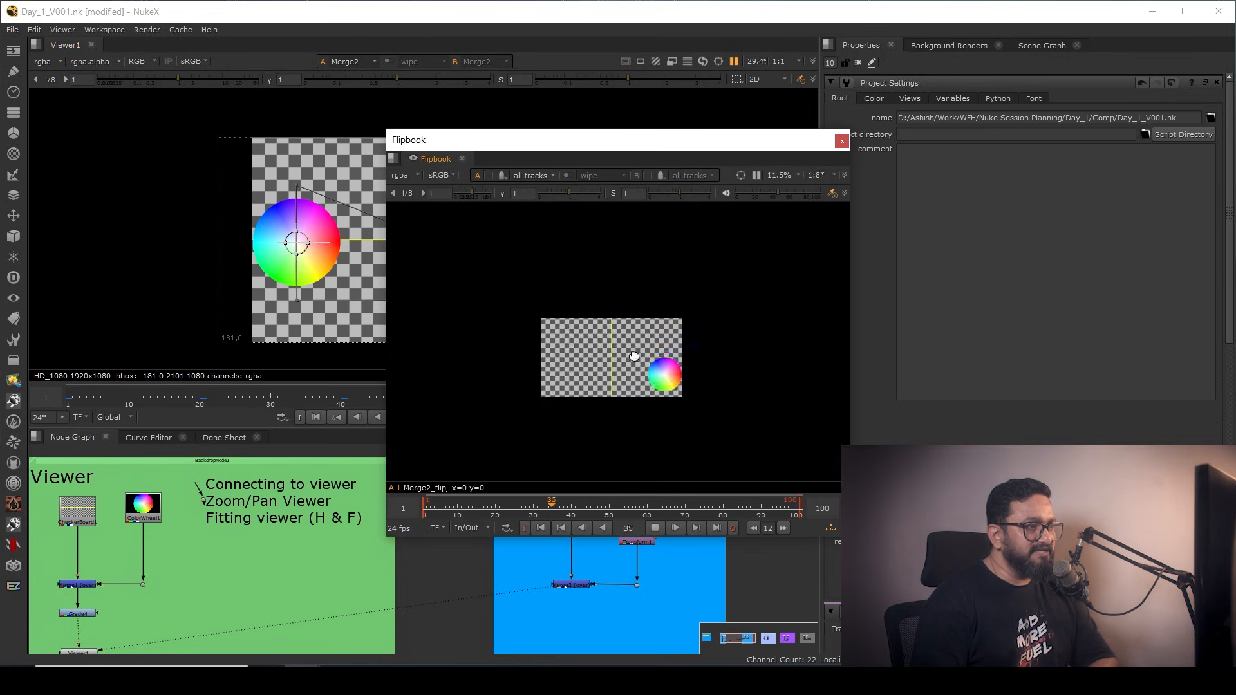
key("f")
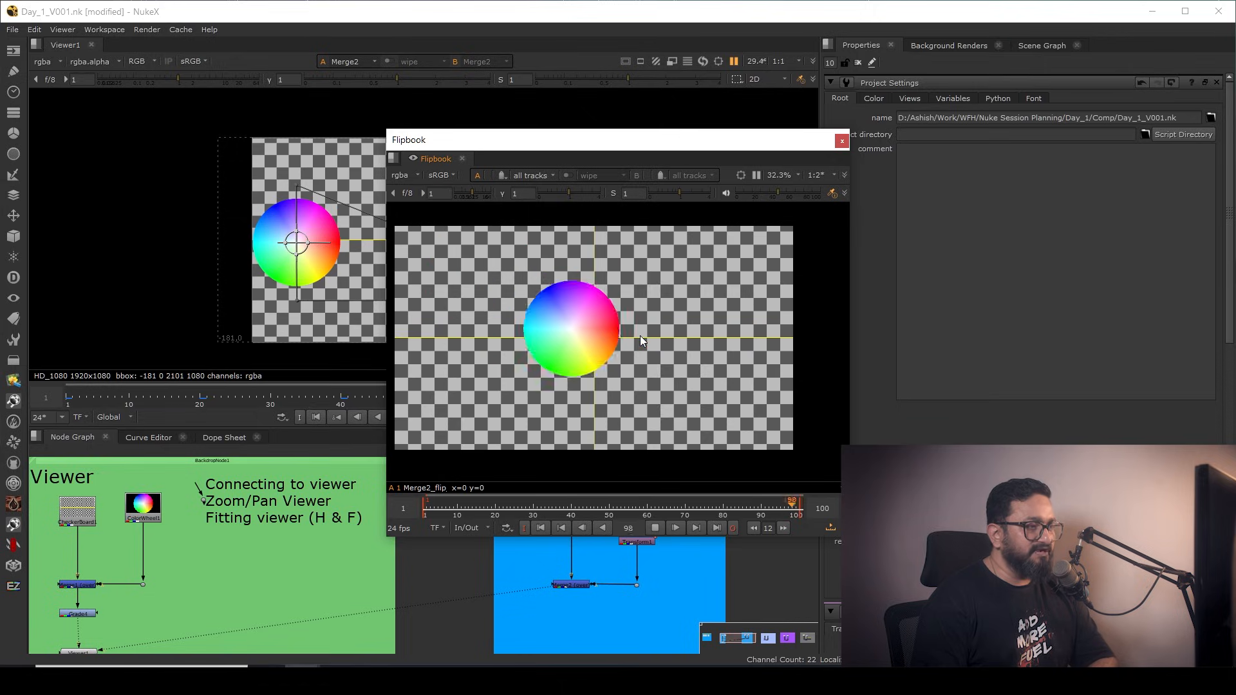
- Close the Flipbook window, examine the viewer's Capture settings and dismiss them without capturing
left_click(841, 140)
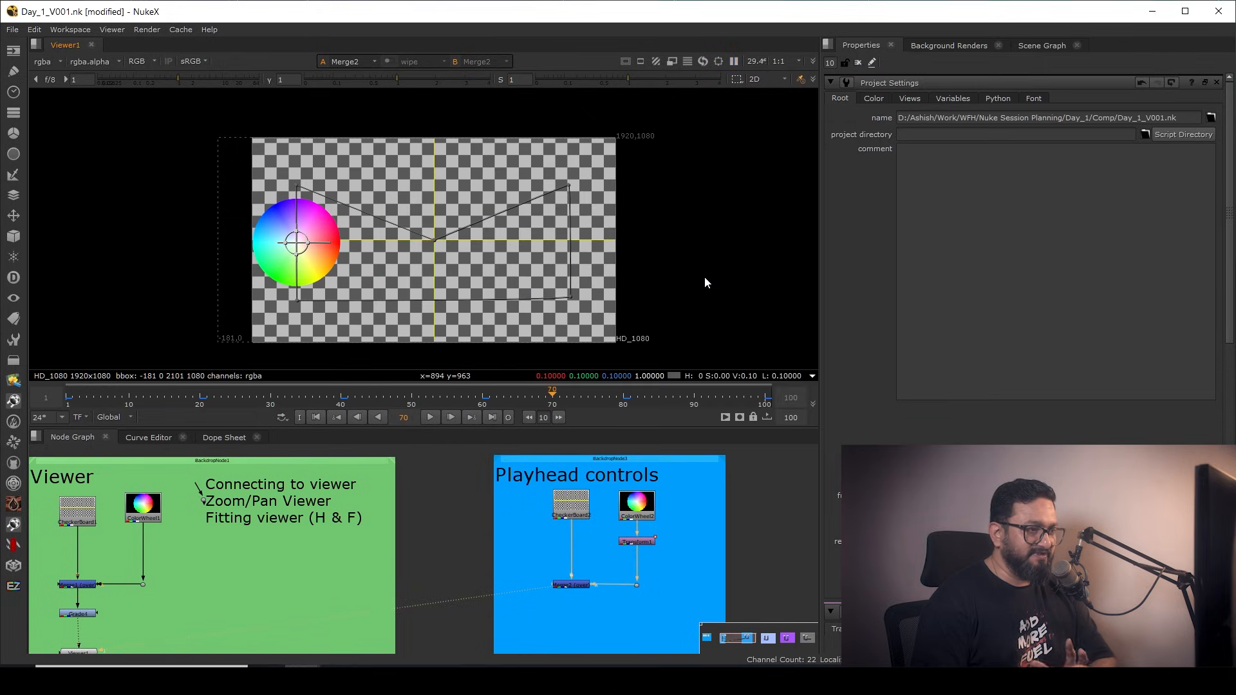
left_click(739, 417)
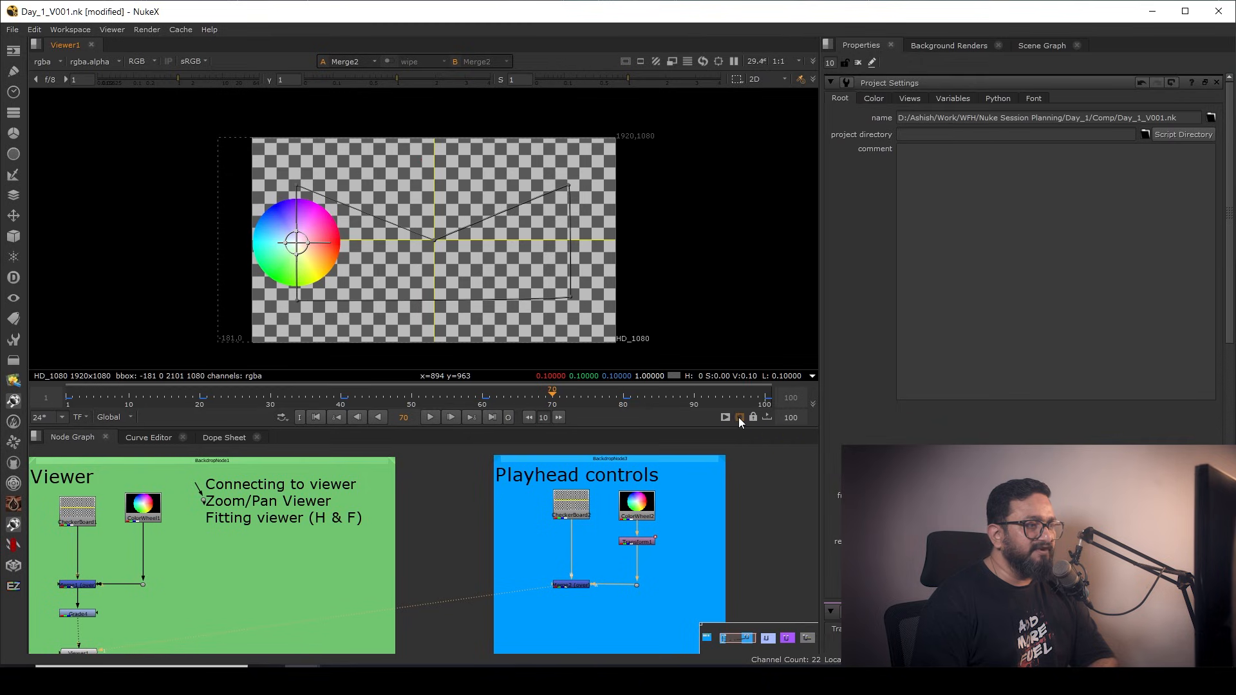
left_click_drag(607, 268, 584, 234)
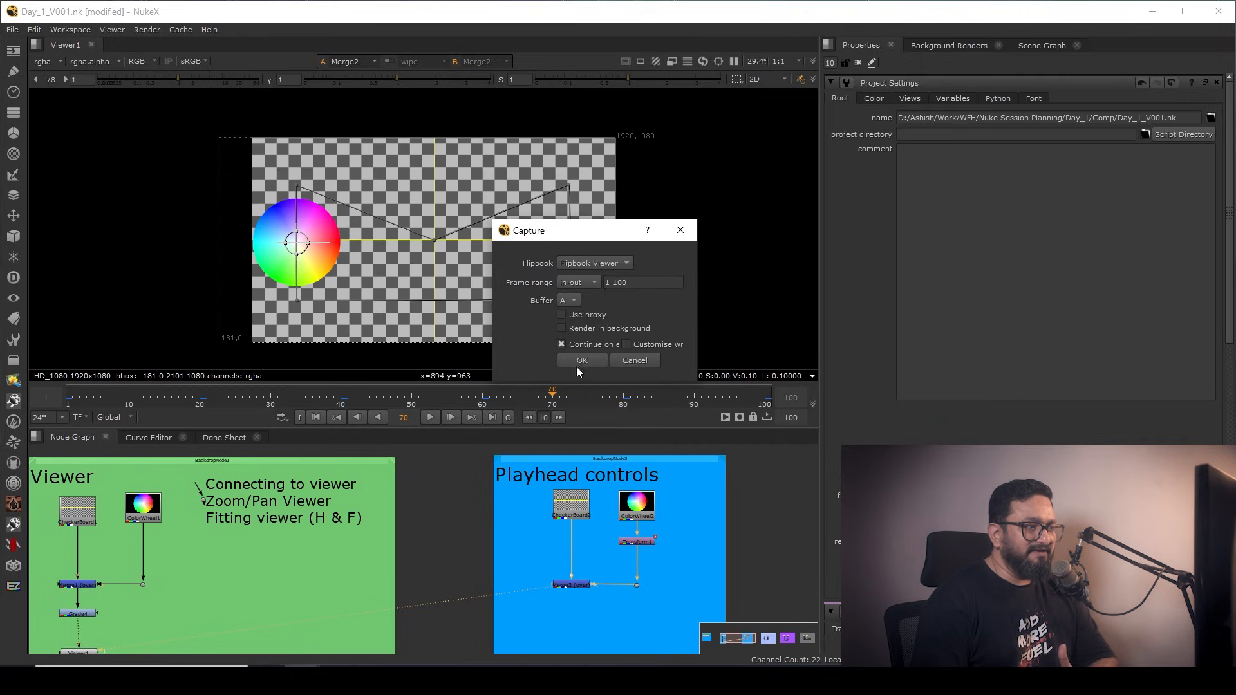
left_click(680, 230)
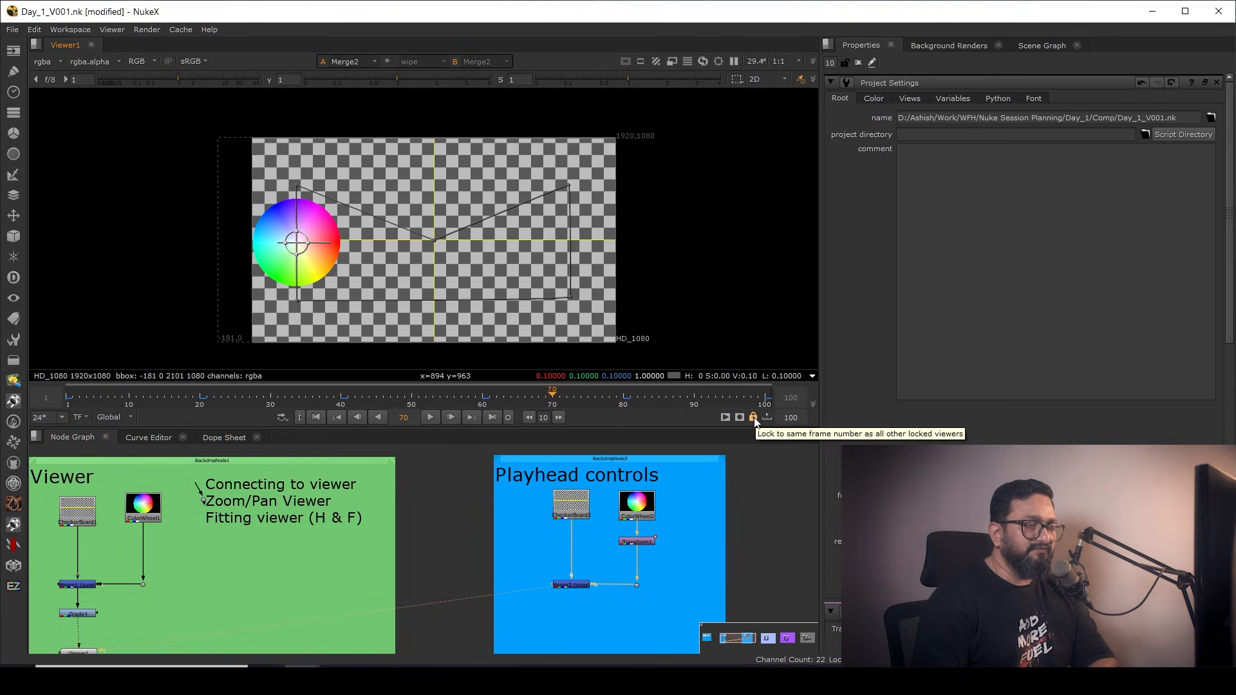
left_click_drag(702, 527, 682, 524)
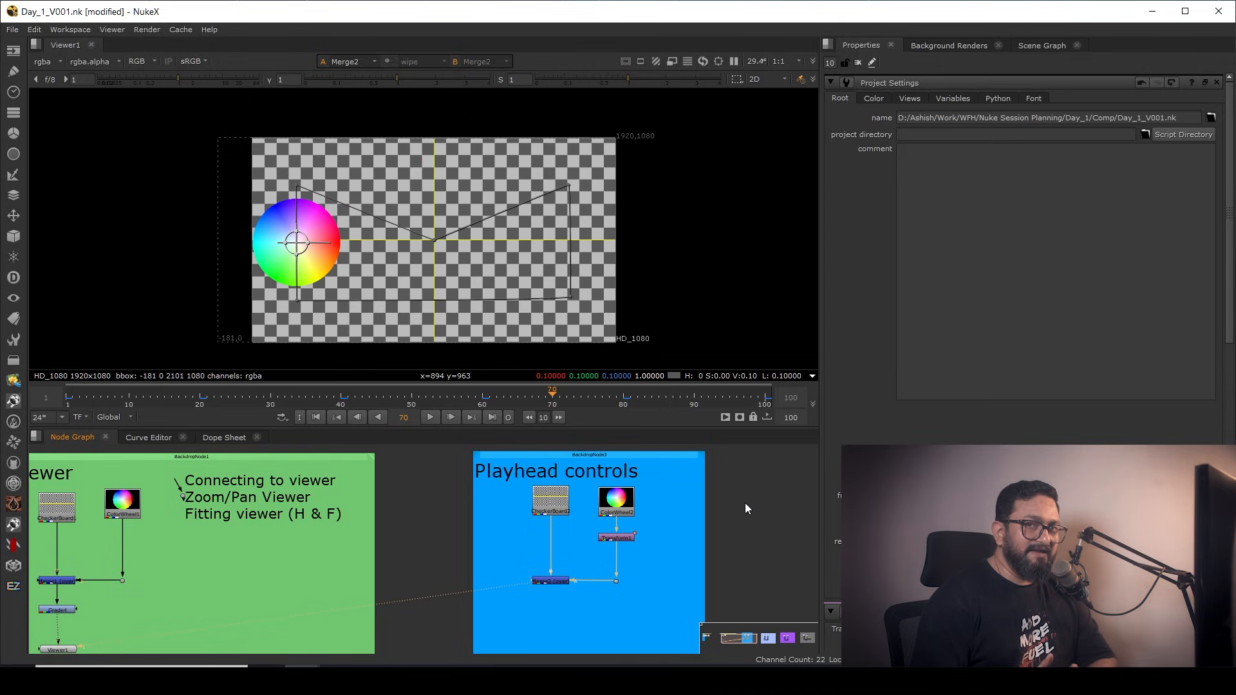
mouse_move(763, 528)
left_mouse_down()
mouse_move(740, 520)
mouse_move(763, 524)
left_mouse_up()
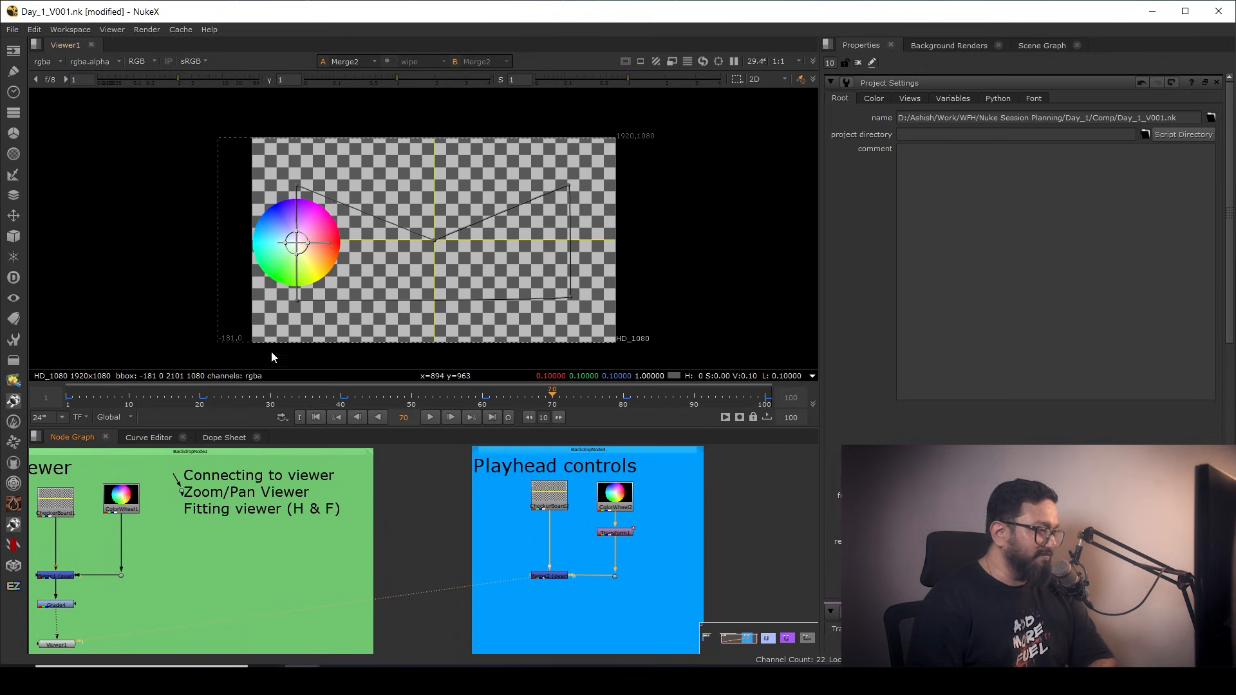